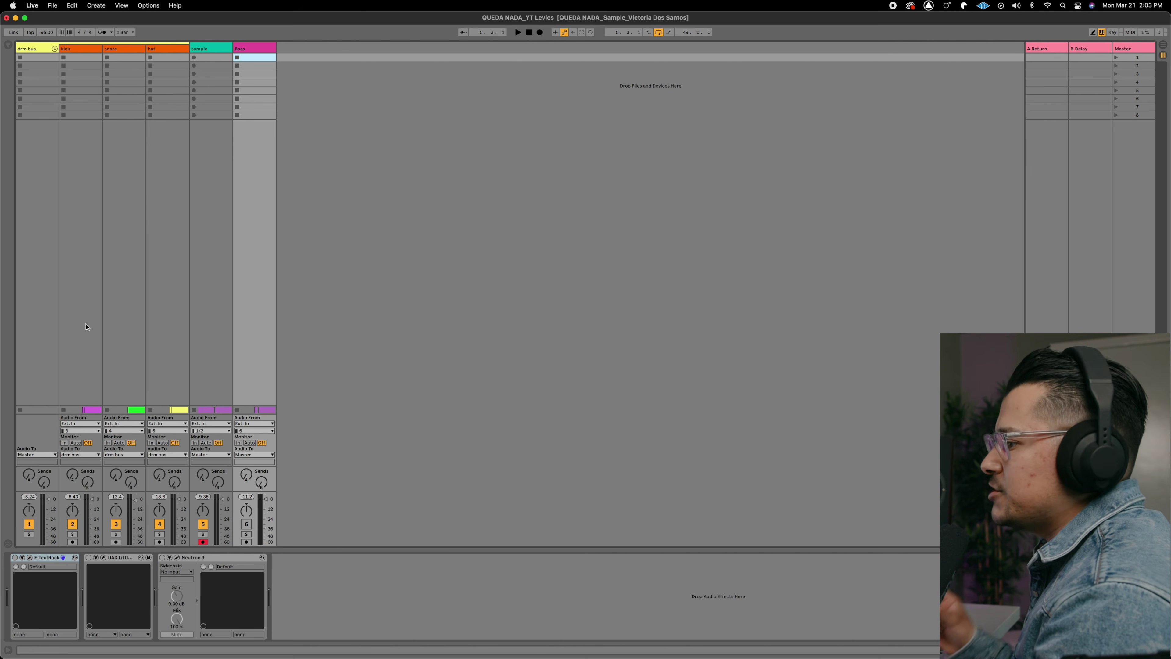
Play the song in the arrangement and check the track levels in the Session mixer
{"action": "key", "text": "Tab"}
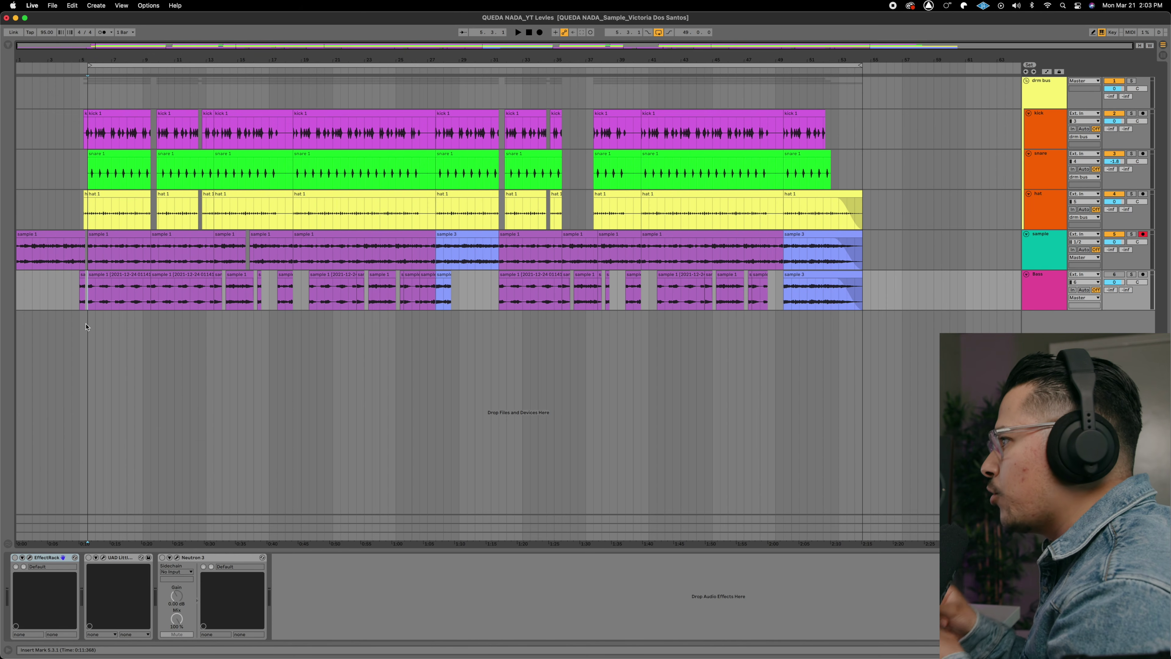
{"action": "key", "text": "space"}
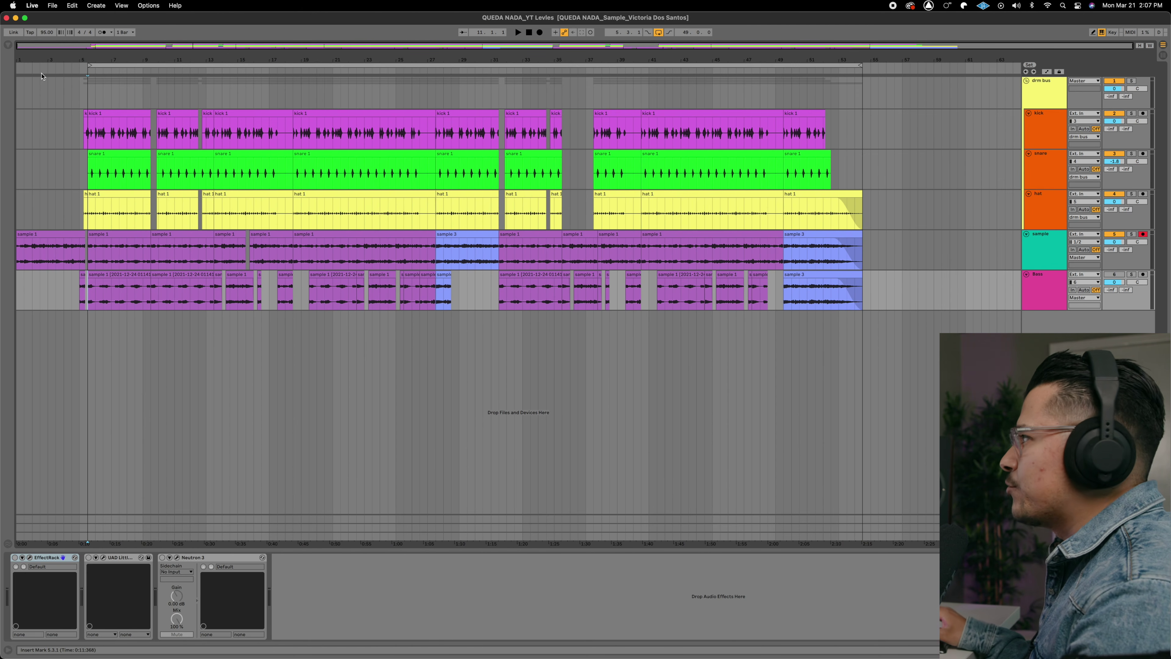
{"action": "key", "text": "Tab"}
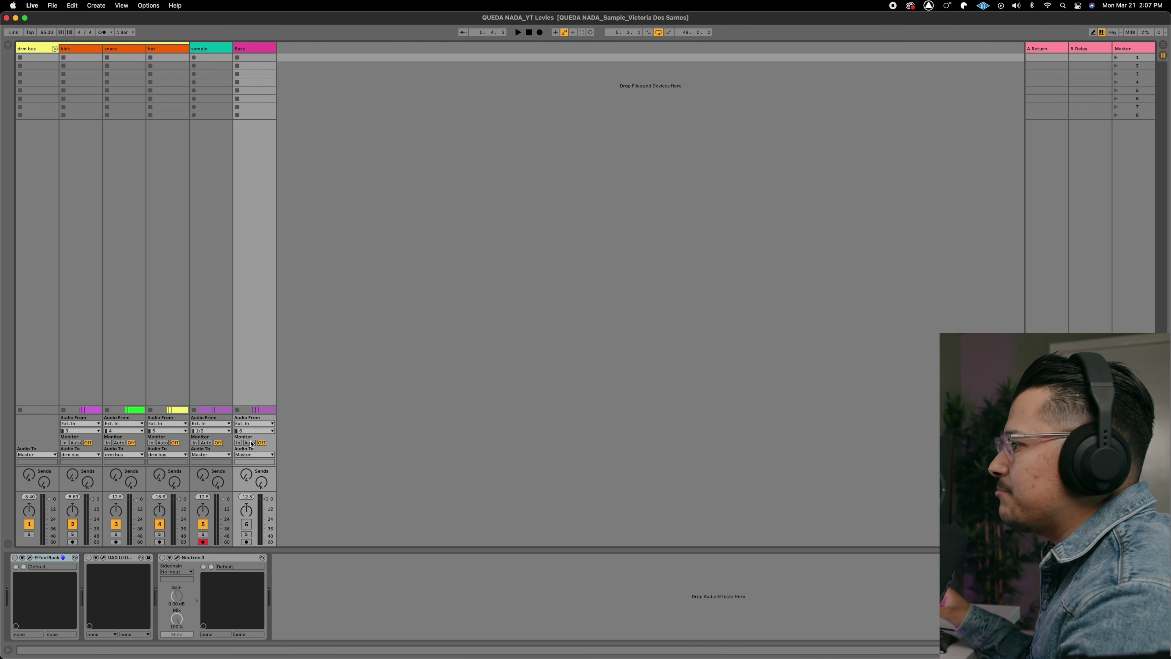
{"action": "key", "text": "space"}
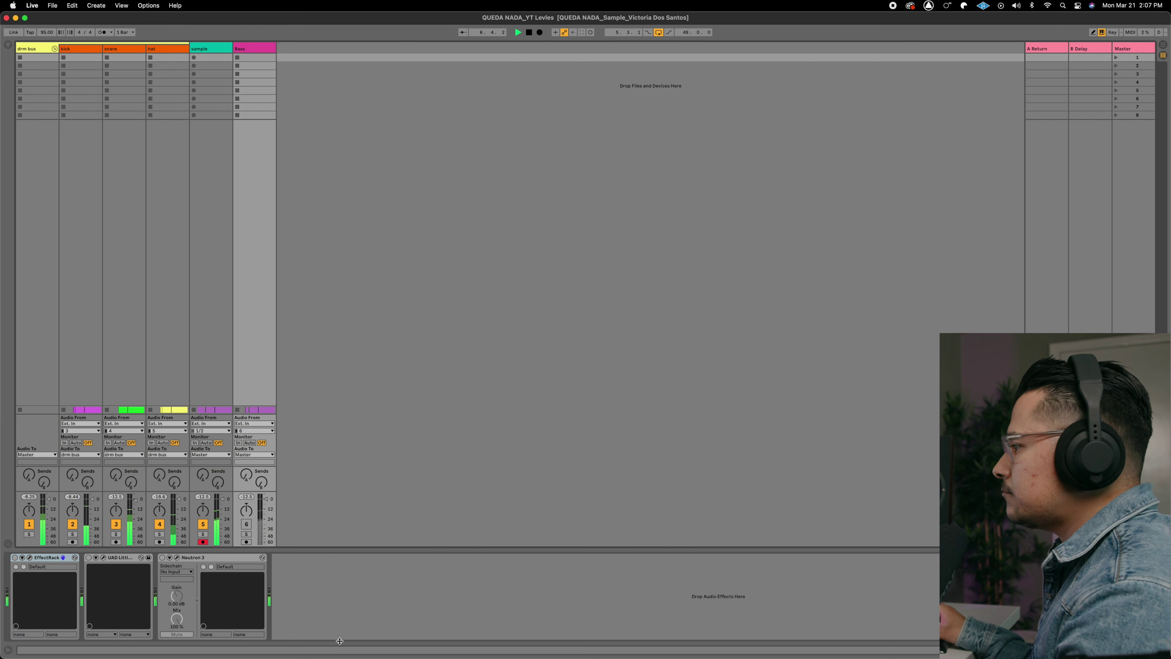
Collapse the device area below the tracks in both views and briefly play the song from the Session mixer
{"action": "left_click_drag", "start_coordinate": [319, 549], "coordinate": [336, 656]}
{"action": "key", "text": "Tab"}
{"action": "key", "text": "space"}
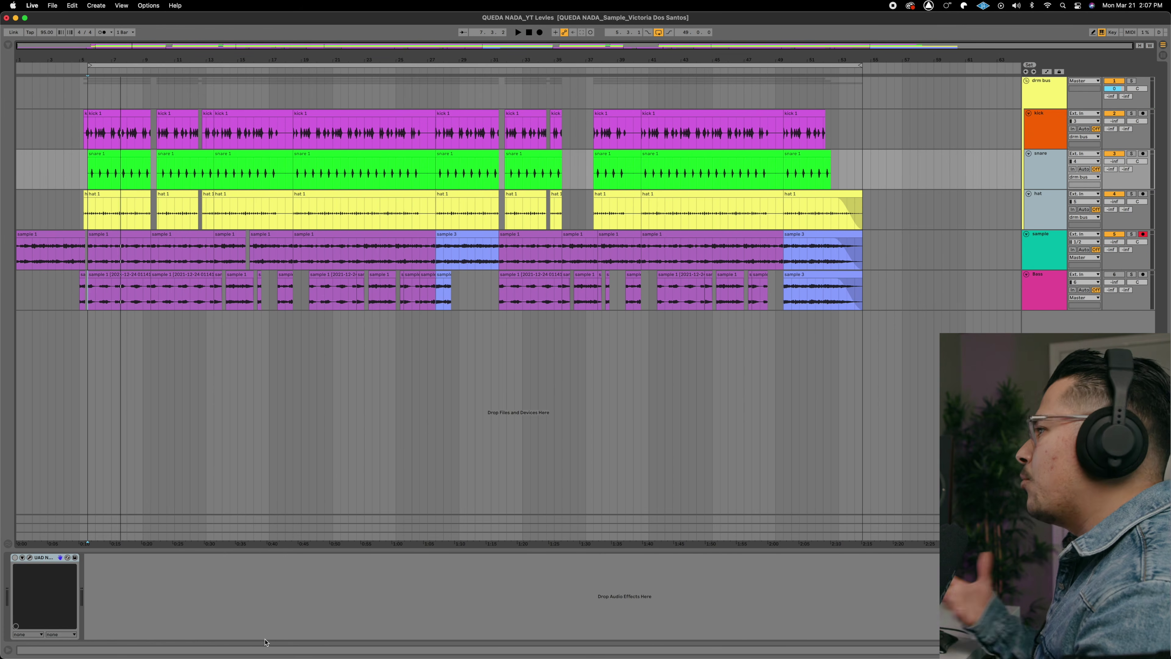
{"action": "left_click_drag", "start_coordinate": [268, 550], "coordinate": [272, 653]}
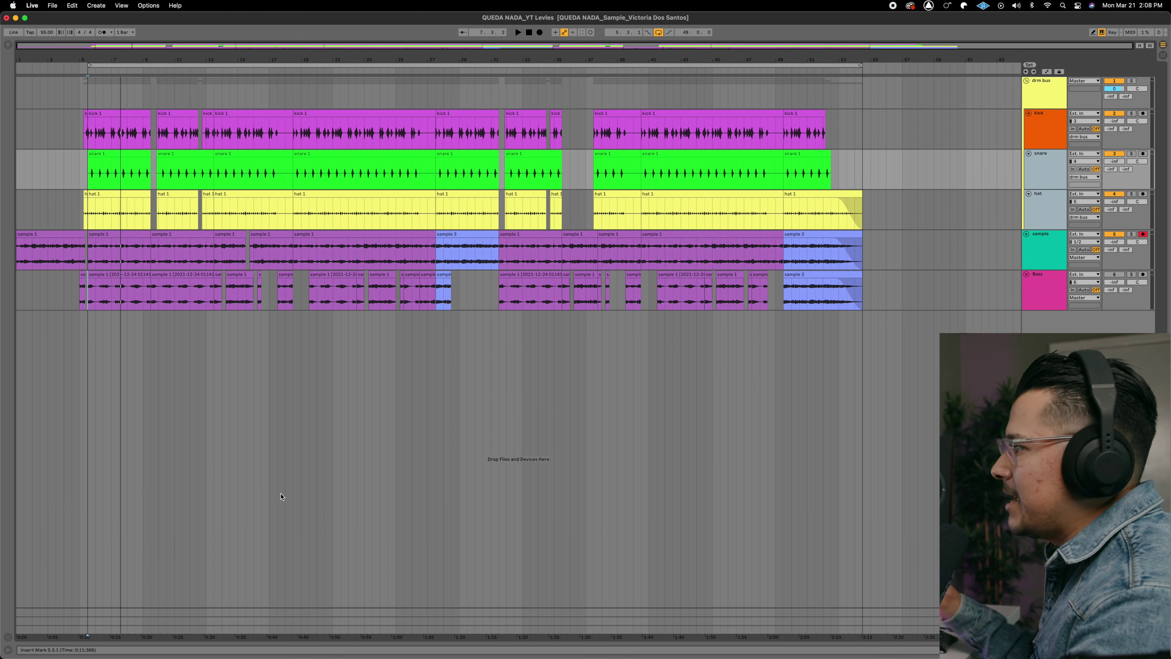
{"action": "key", "text": "Tab"}
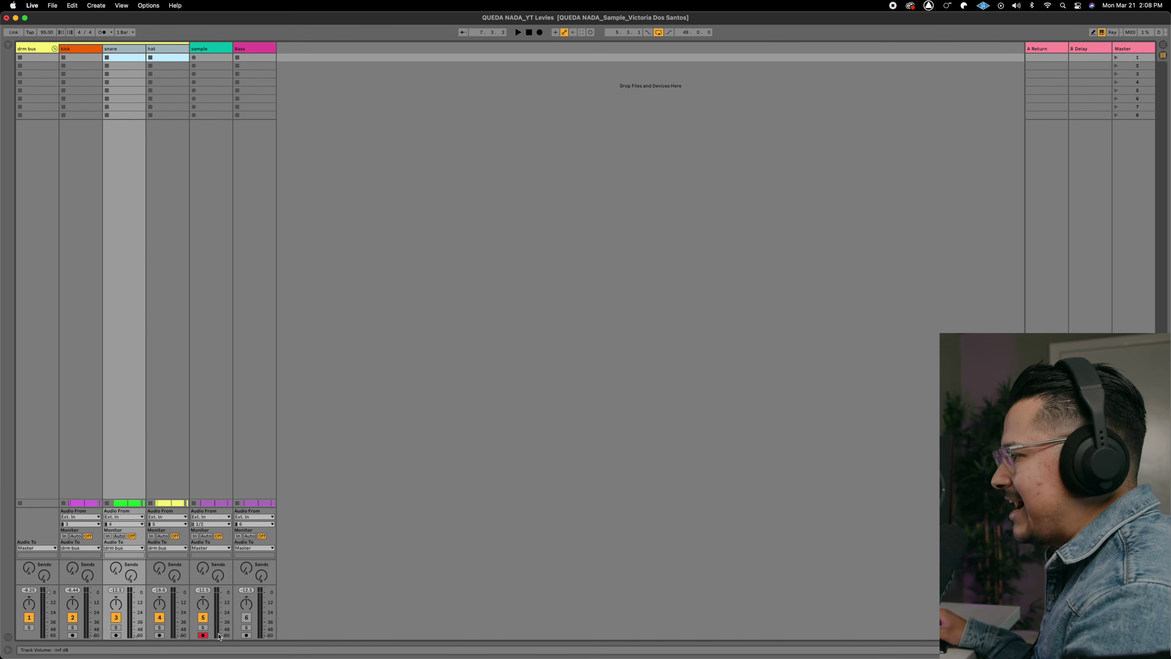
{"action": "key", "text": "space"}
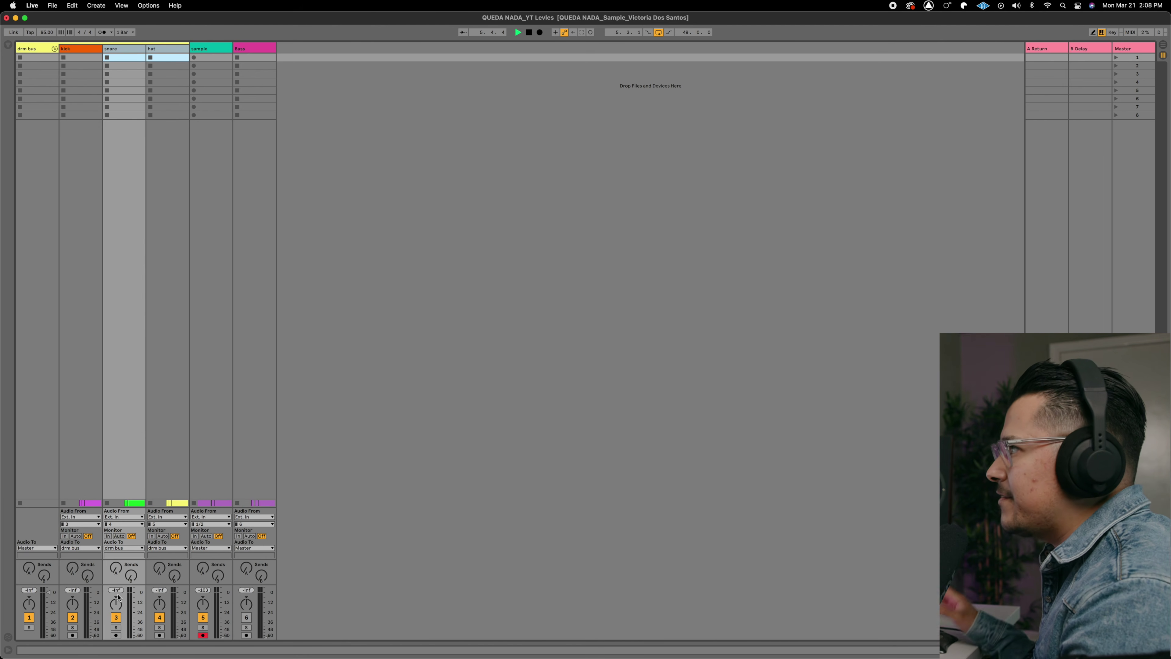
{"action": "key", "text": "space"}
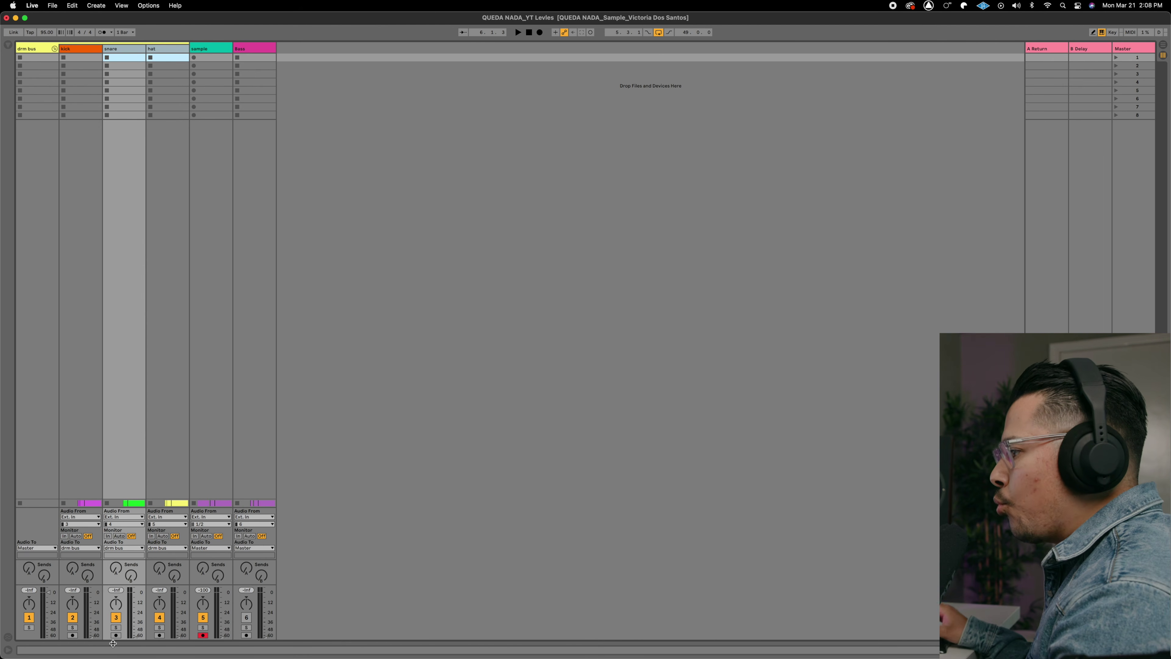
Try grouping the kick, snare and hat tracks, and undo the grouping
{"action": "left_click", "coordinate": [71, 54]}
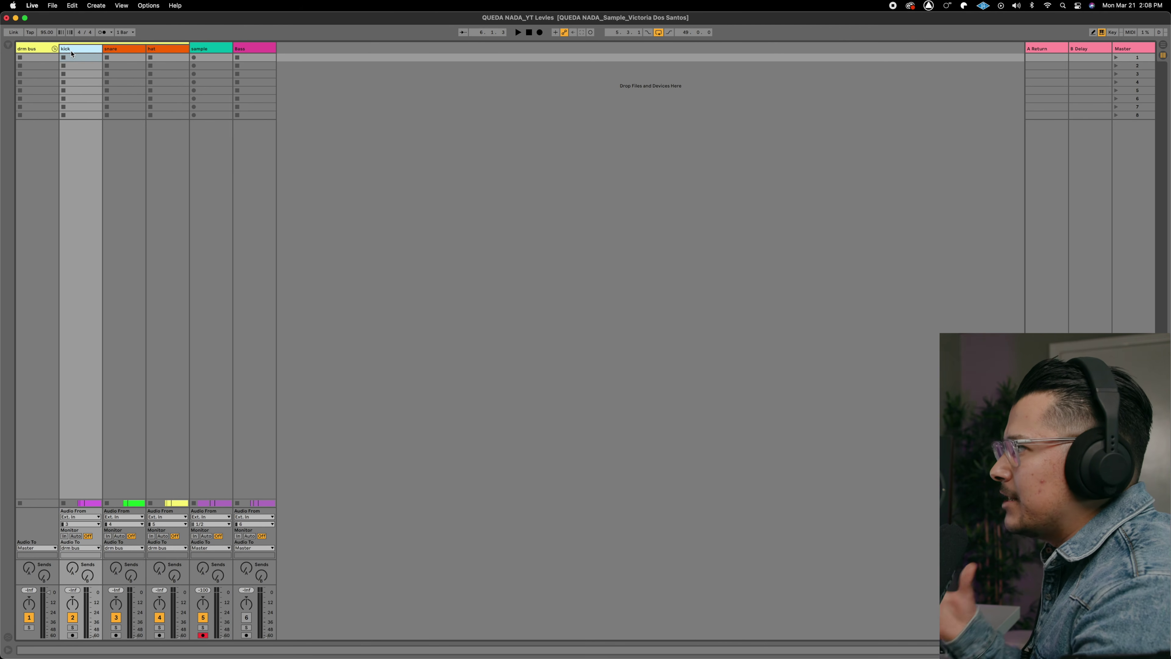
{"action": "left_click", "coordinate": [166, 52], "text": "shift"}
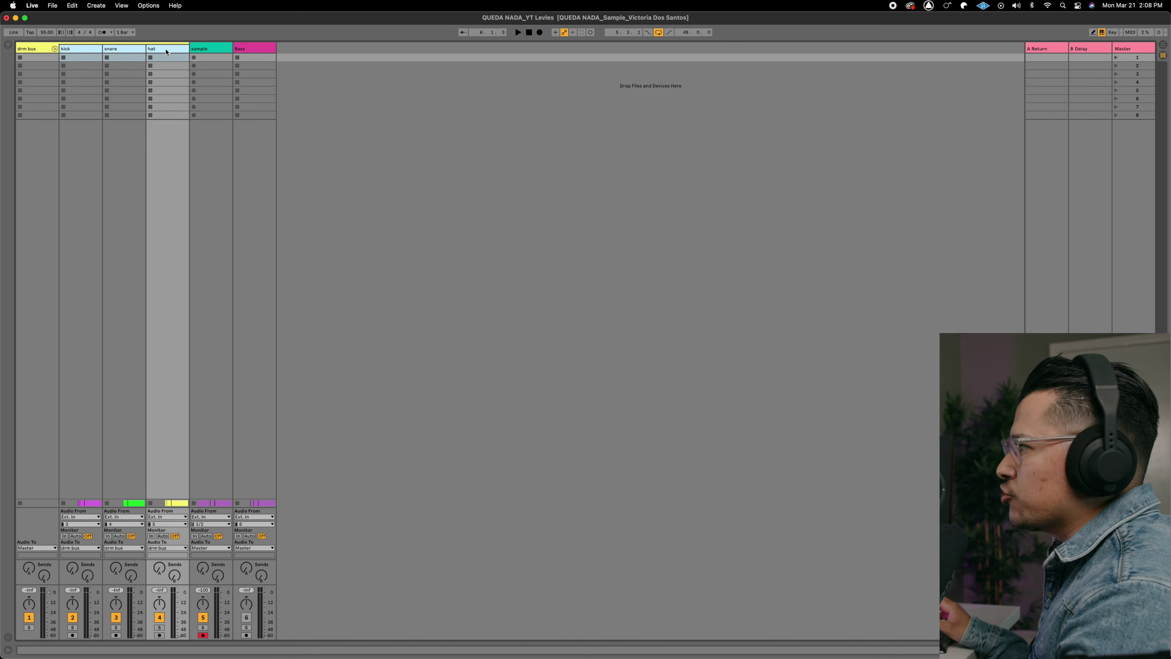
{"action": "key", "text": "super+g"}
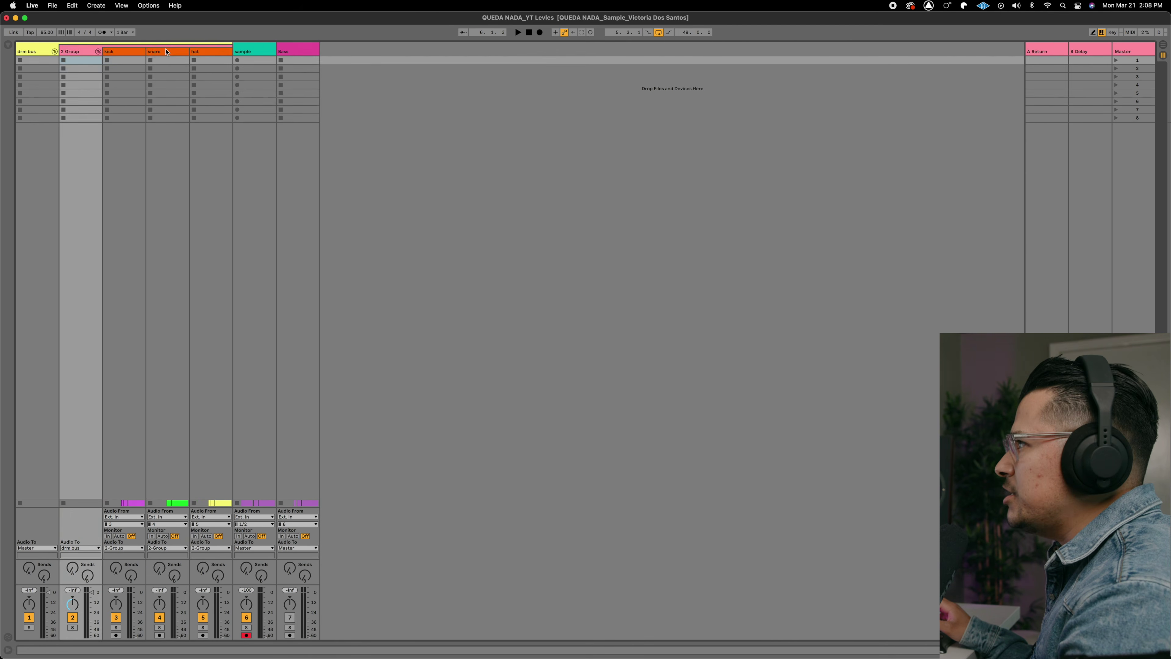
{"action": "key", "text": "super+z"}
{"action": "left_click", "coordinate": [43, 49]}
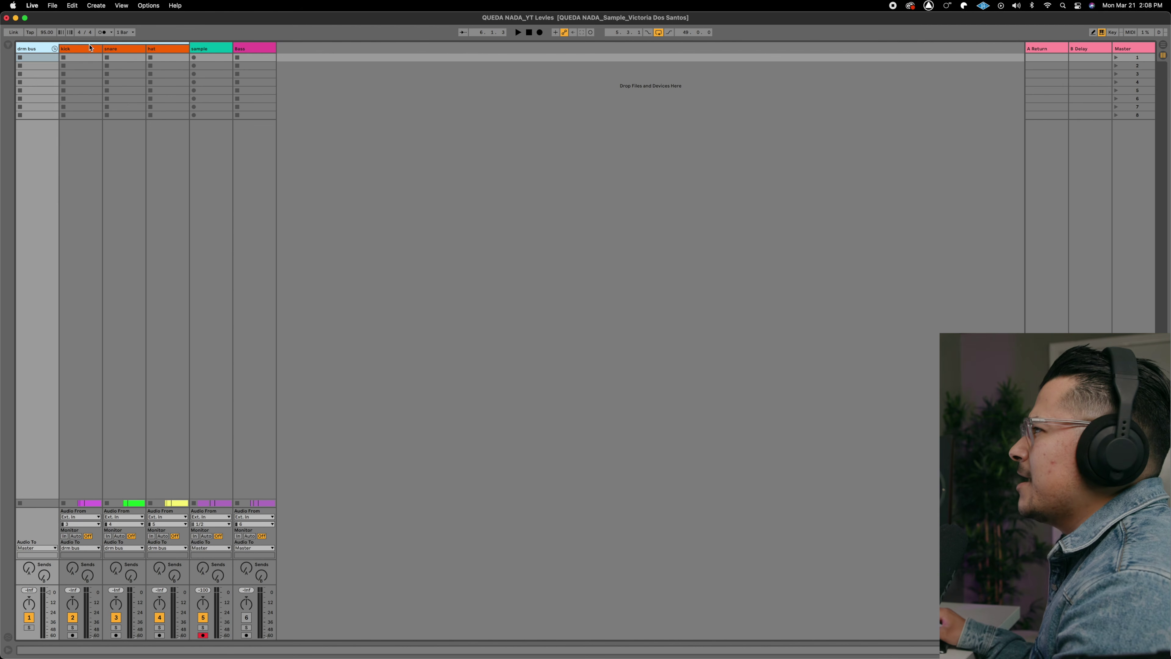
{"action": "left_click", "coordinate": [199, 49]}
{"action": "left_click", "coordinate": [262, 49]}
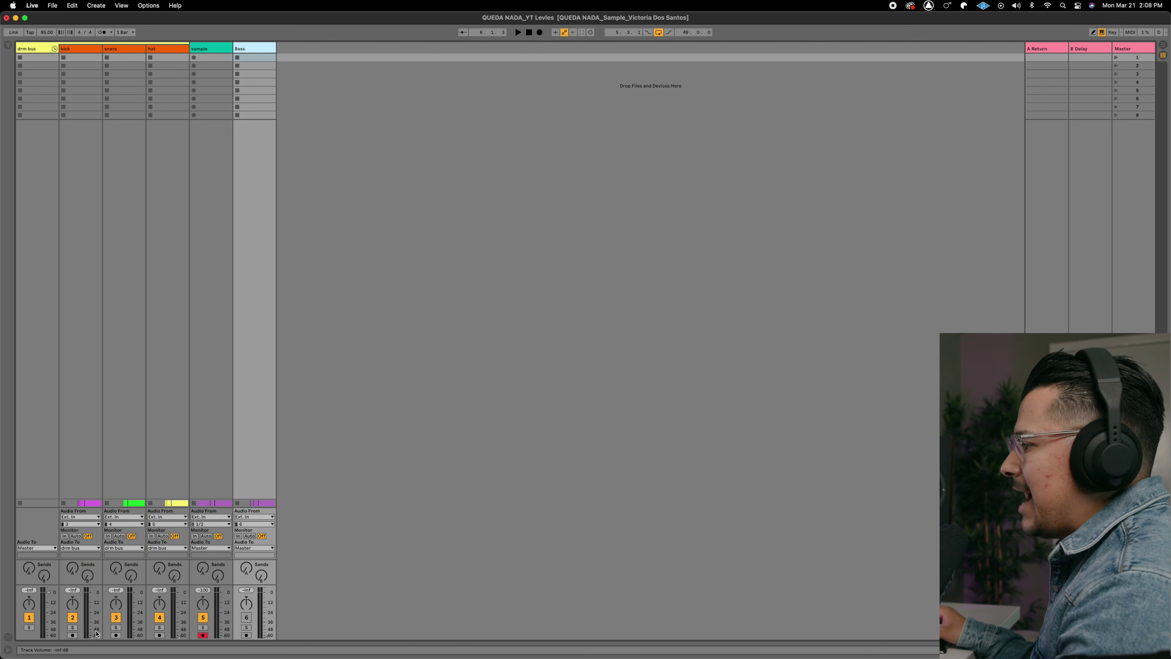
Loop a short section of the snare track in the arrangement during playback and return to the Session mixer
{"action": "key", "text": "space"}
{"action": "key", "text": "Tab"}
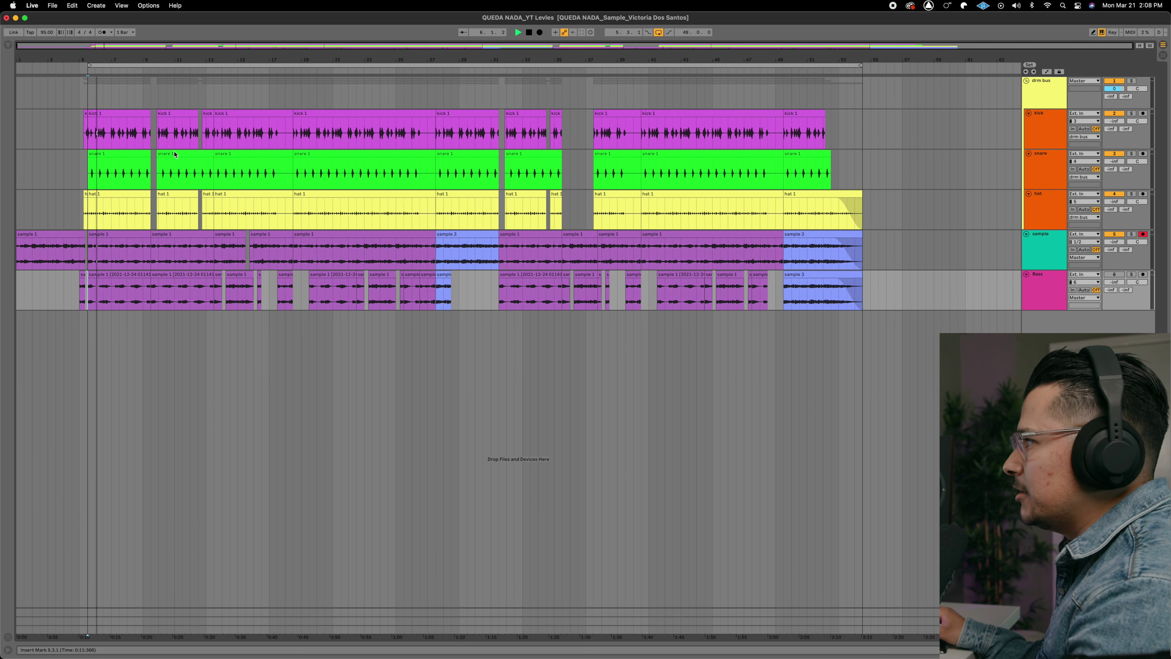
{"action": "left_click_drag", "start_coordinate": [309, 173], "coordinate": [353, 173]}
{"action": "key", "text": "super+l"}
{"action": "key", "text": "Tab"}
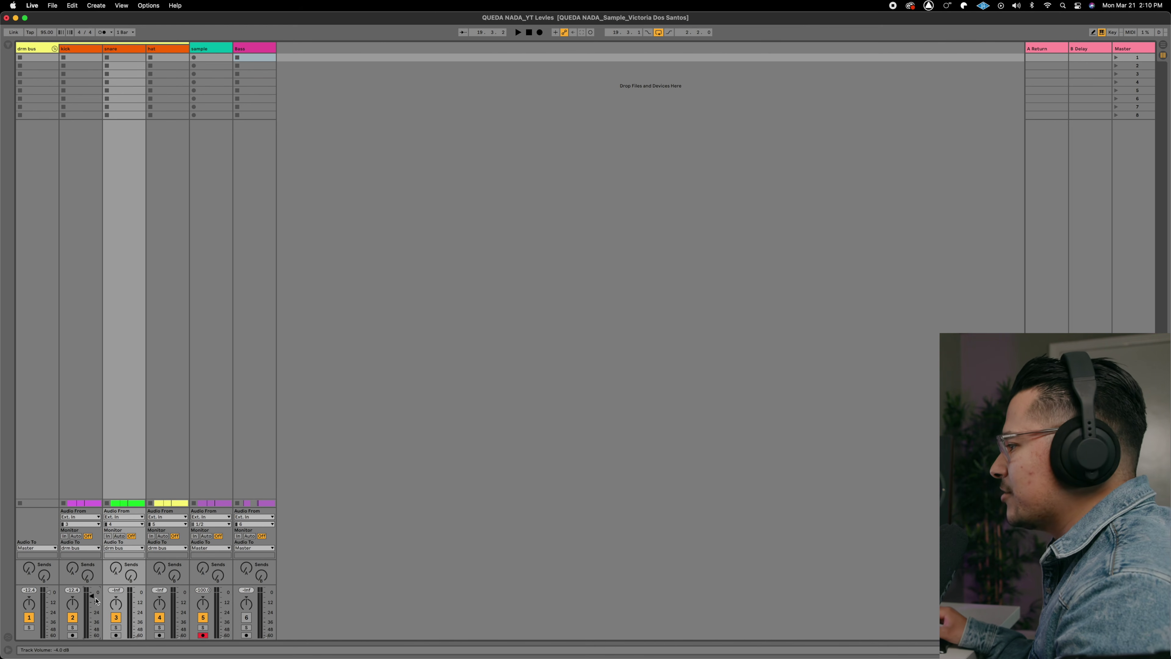
Raise the snare track's volume to about -5 dB and bring up the hat to just below the snare while the loop plays
{"action": "mouse_move", "coordinate": [144, 616]}
{"action": "left_mouse_down"}
{"action": "mouse_move", "coordinate": [135, 635]}
{"action": "mouse_move", "coordinate": [135, 597]}
{"action": "left_mouse_up"}
{"action": "key", "text": "space"}
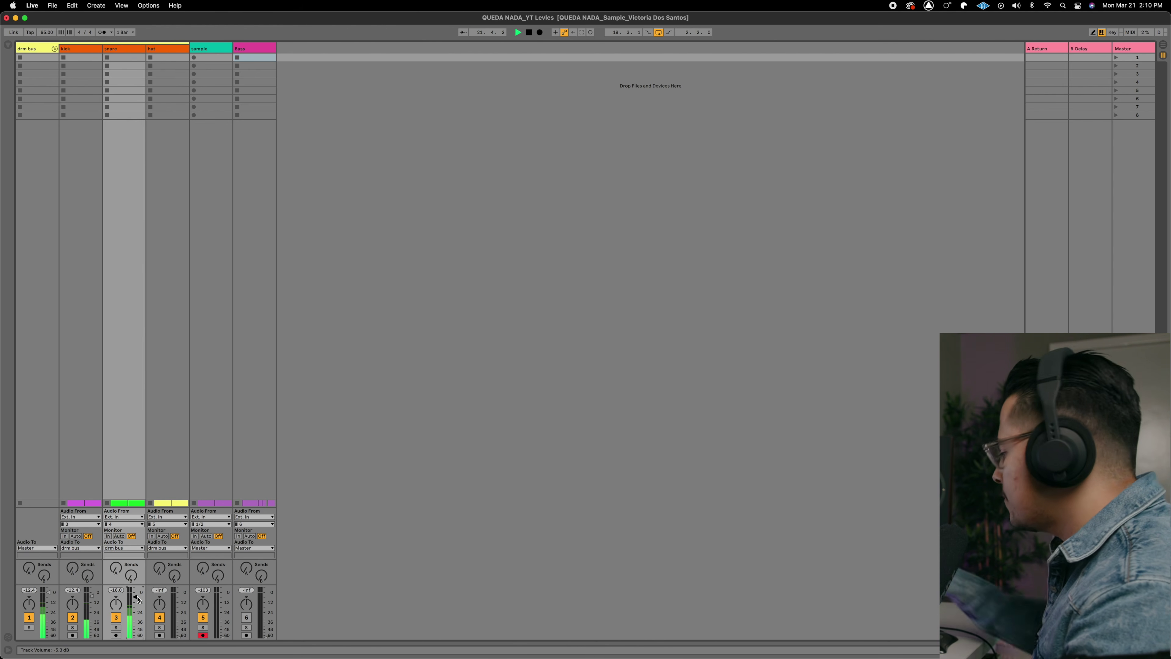
{"action": "left_click_drag", "start_coordinate": [181, 639], "coordinate": [179, 605]}
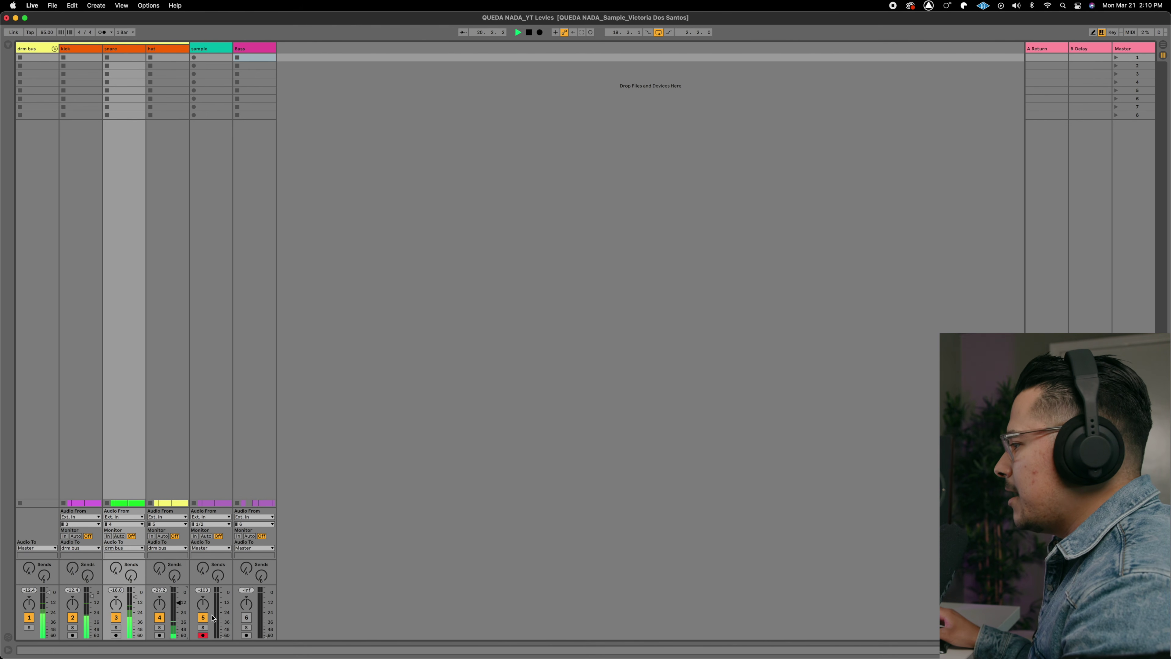
{"action": "key", "text": "space"}
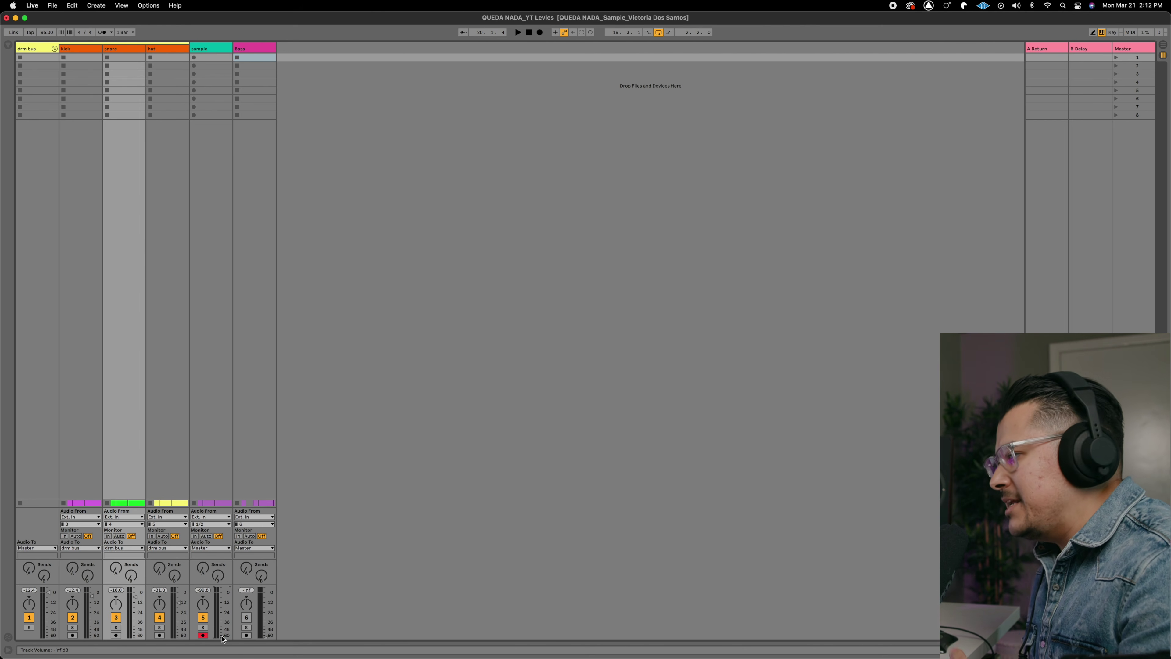
Bring the sample track's volume up from silence to slightly above the -12 dB mark while the loop plays
{"action": "left_click_drag", "start_coordinate": [223, 639], "coordinate": [222, 624]}
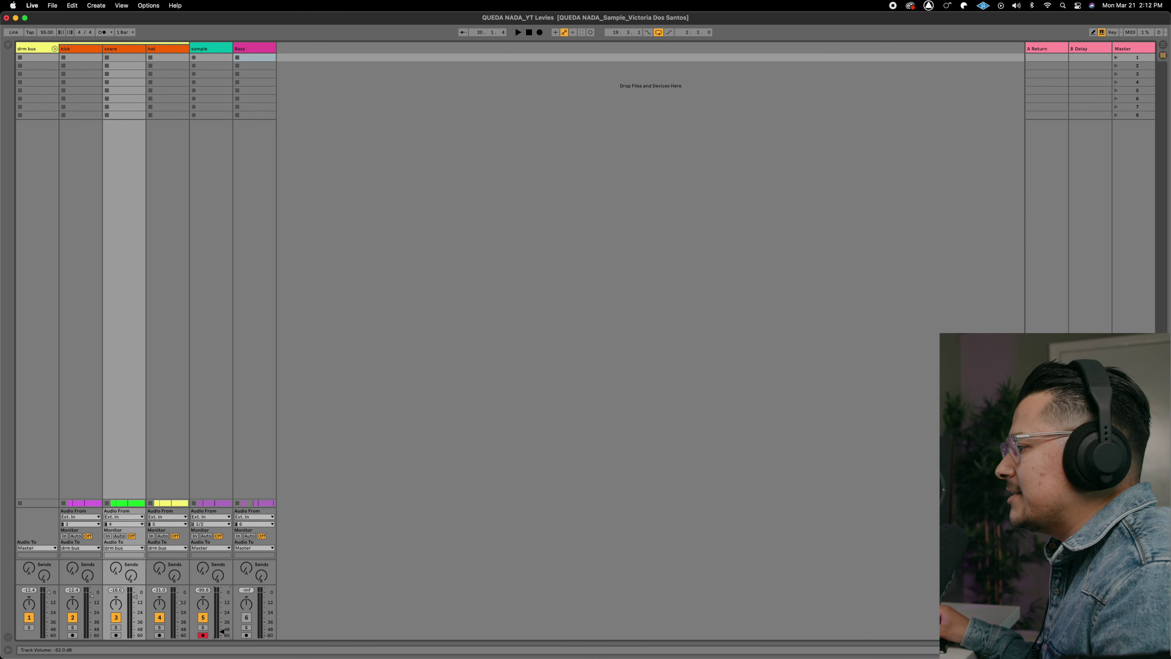
{"action": "left_click_drag", "start_coordinate": [222, 633], "coordinate": [221, 626]}
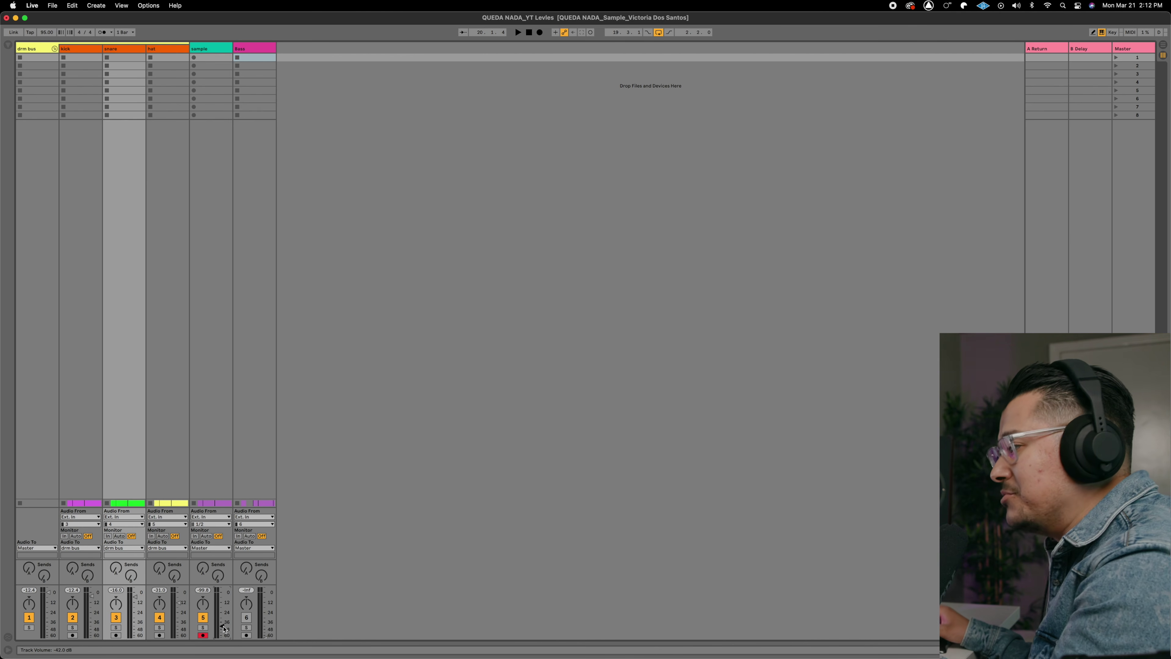
{"action": "key", "text": "space"}
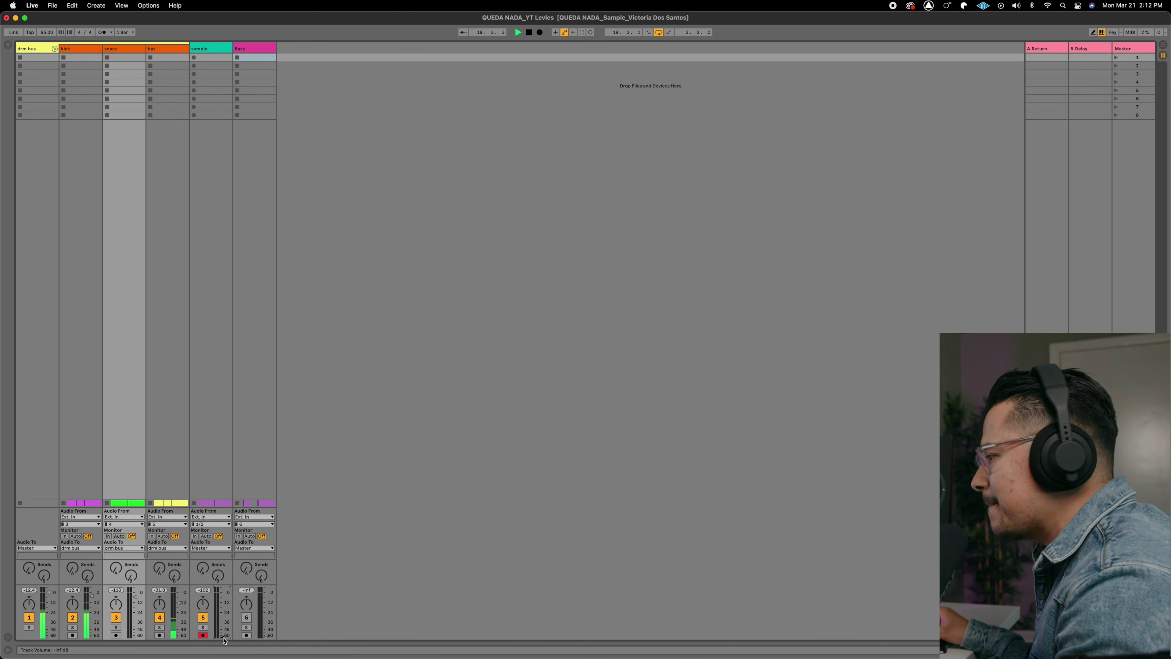
{"action": "left_click_drag", "start_coordinate": [224, 636], "coordinate": [221, 599]}
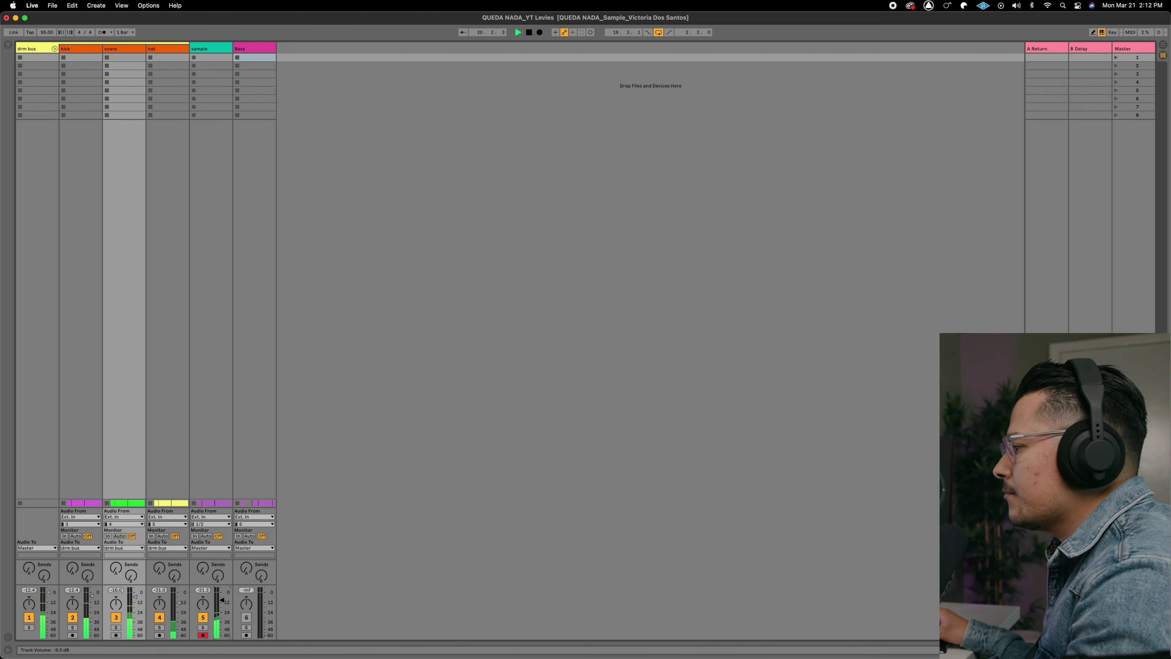
{"action": "left_click_drag", "start_coordinate": [224, 603], "coordinate": [223, 602]}
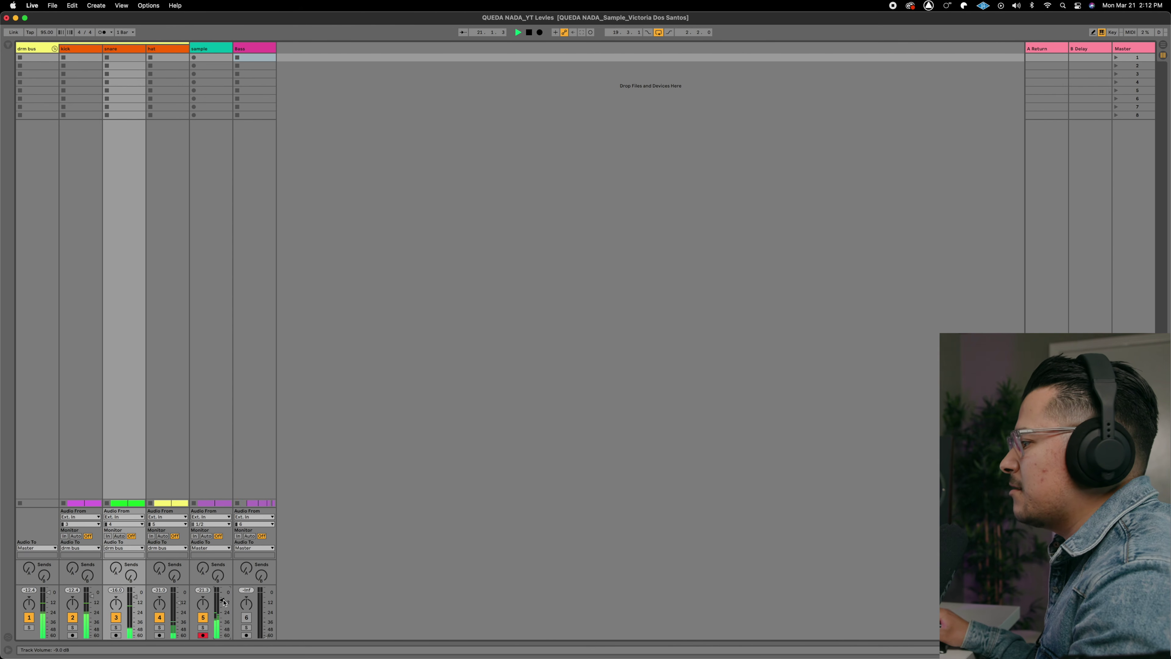
{"action": "key", "text": "space"}
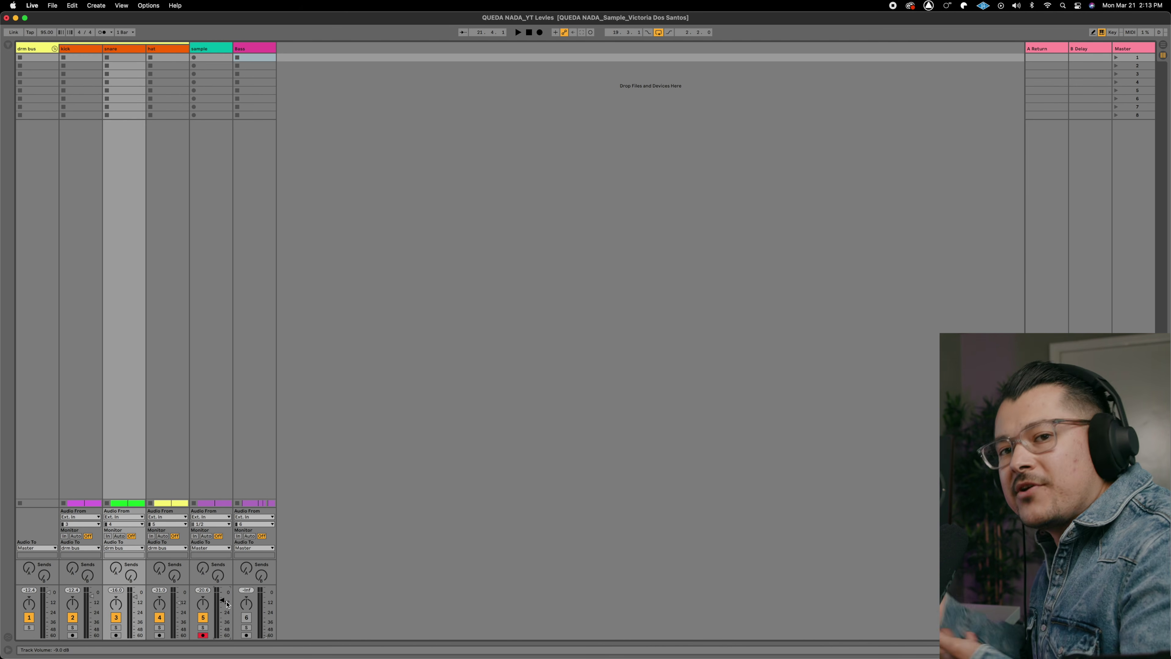
Replay the loop to check the sample's level against the drums
{"action": "key", "text": "space"}
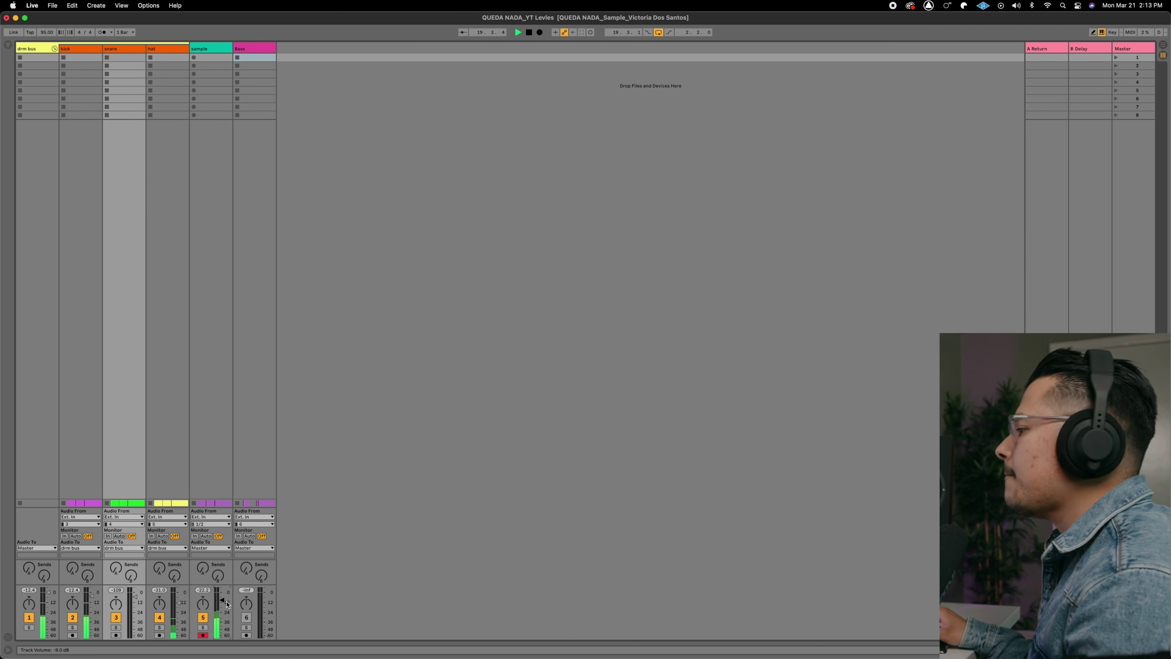
{"action": "left_click_drag", "start_coordinate": [227, 605], "coordinate": [227, 604]}
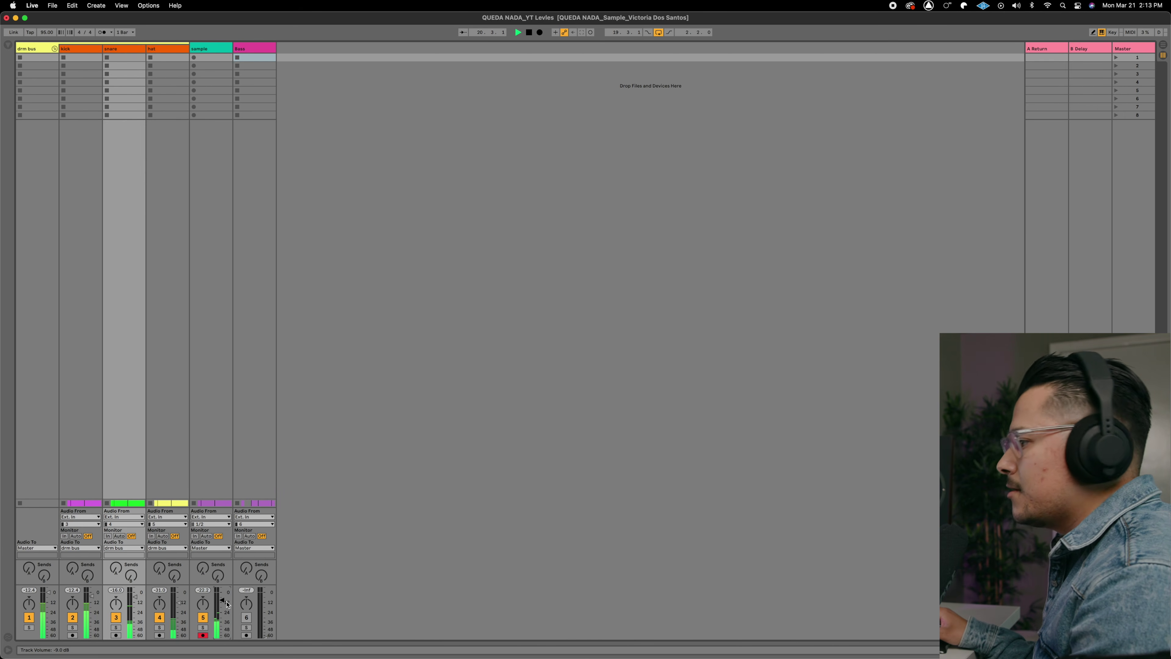
{"action": "key", "text": "space"}
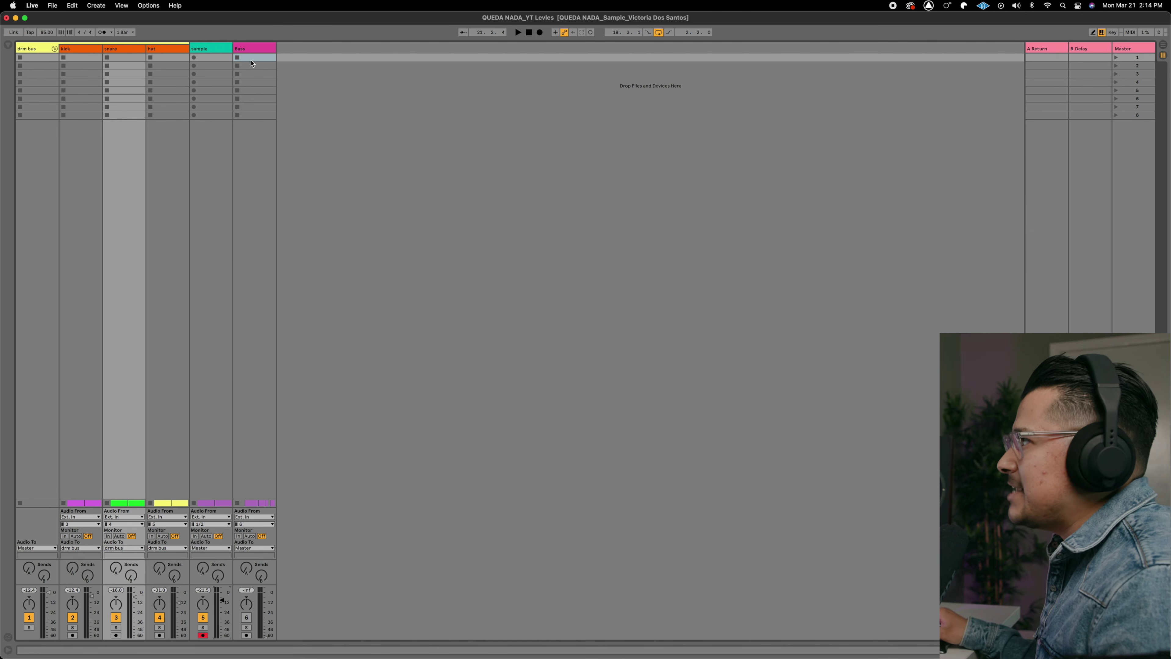
Audition the soloed Bass clips in the arrangement from 16.1.1, 17.3.1 and 19.3.1, and select the sample track
{"action": "left_click", "coordinate": [247, 48]}
{"action": "key", "text": "Tab"}
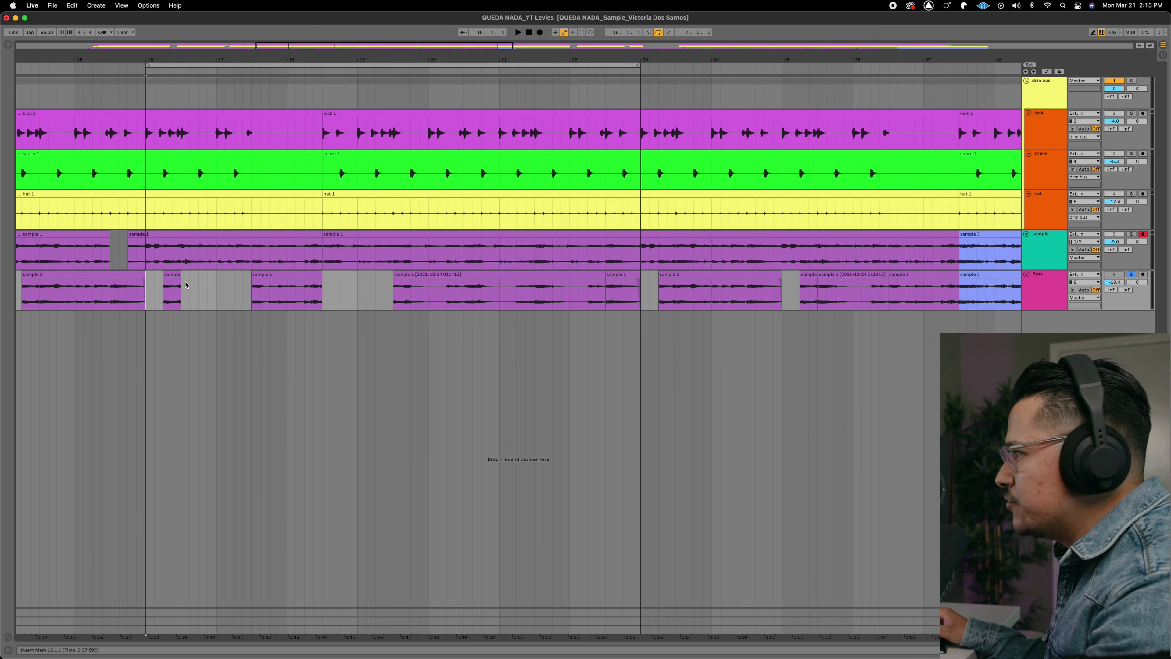
{"action": "scroll", "coordinate": [209, 296], "scroll_direction": "left", "scroll_amount": 3}
{"action": "left_click", "coordinate": [142, 295]}
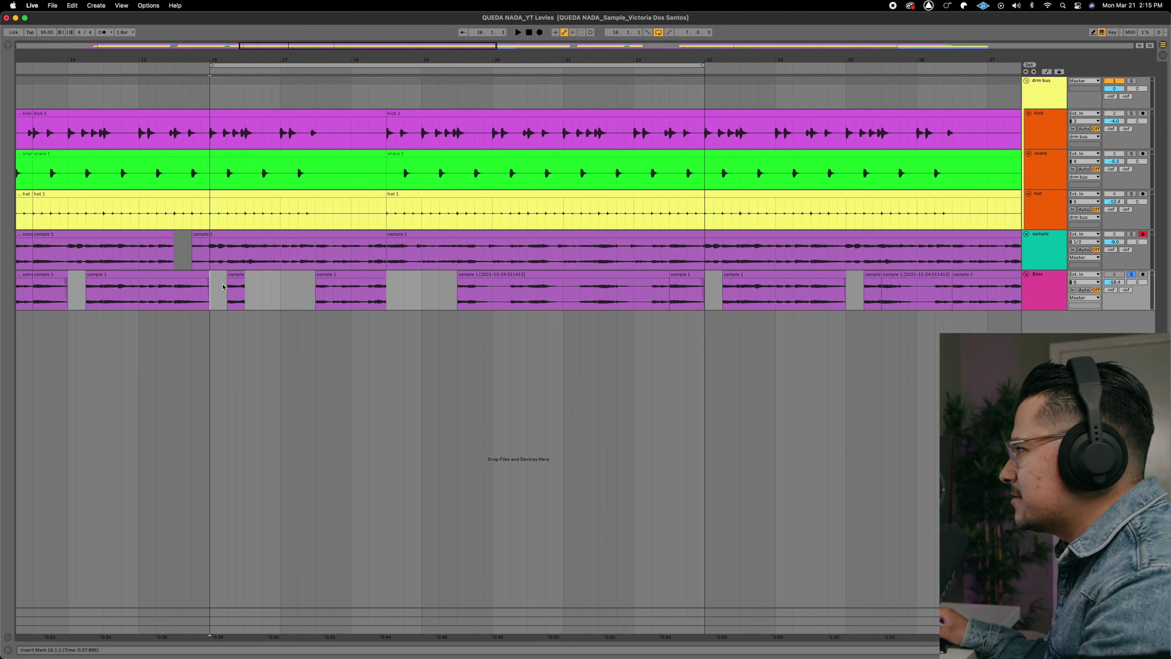
{"action": "left_click", "coordinate": [240, 290]}
{"action": "key", "text": "space"}
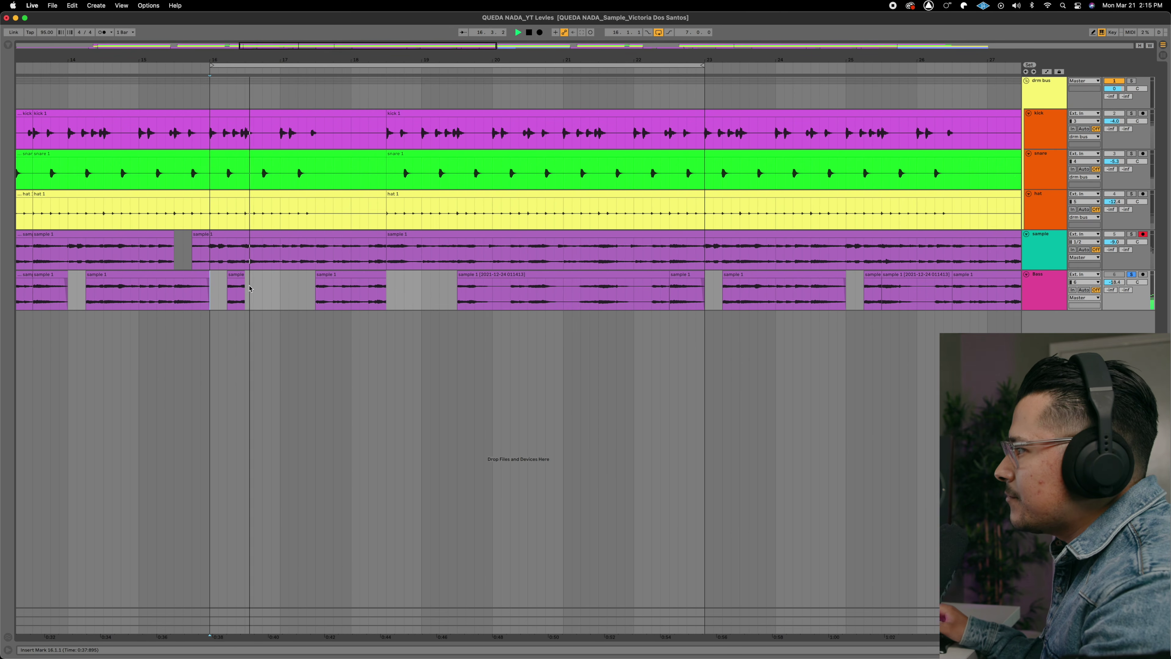
{"action": "left_click", "coordinate": [314, 286]}
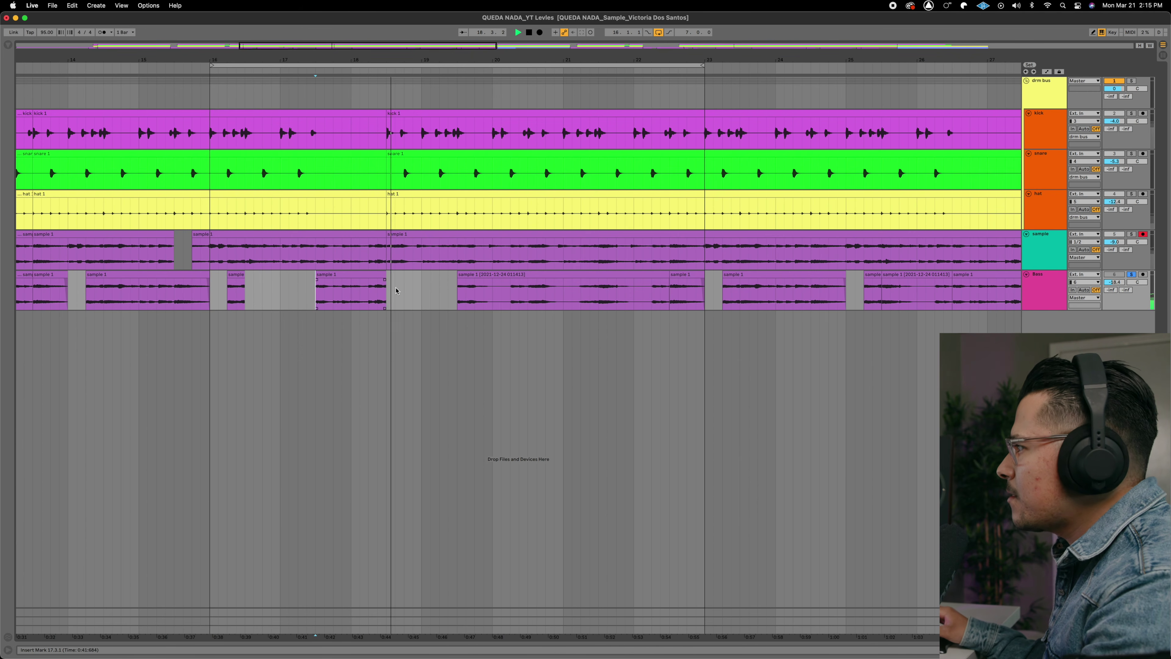
{"action": "left_click", "coordinate": [457, 290]}
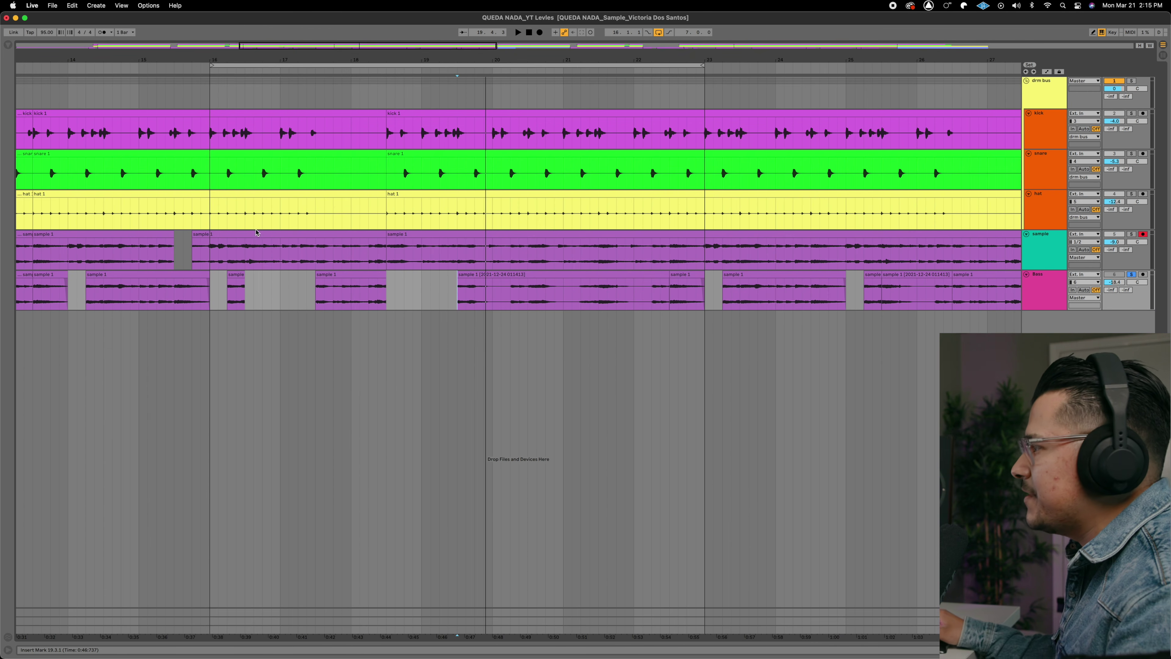
{"action": "left_click", "coordinate": [1039, 279]}
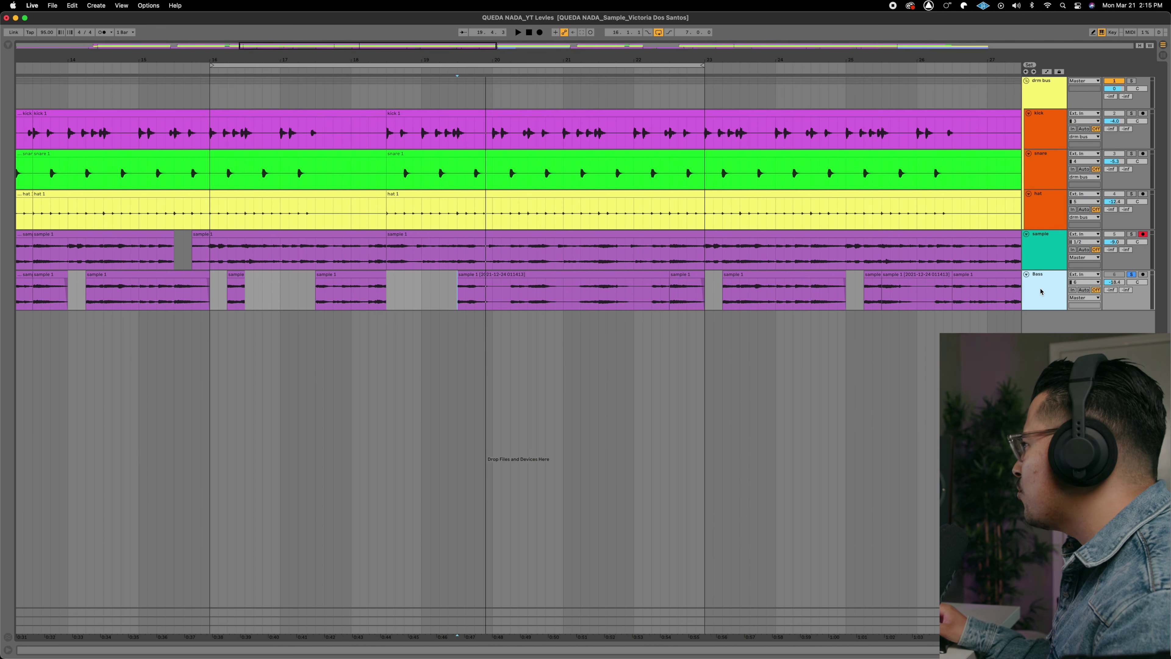
{"action": "left_click", "coordinate": [1041, 242]}
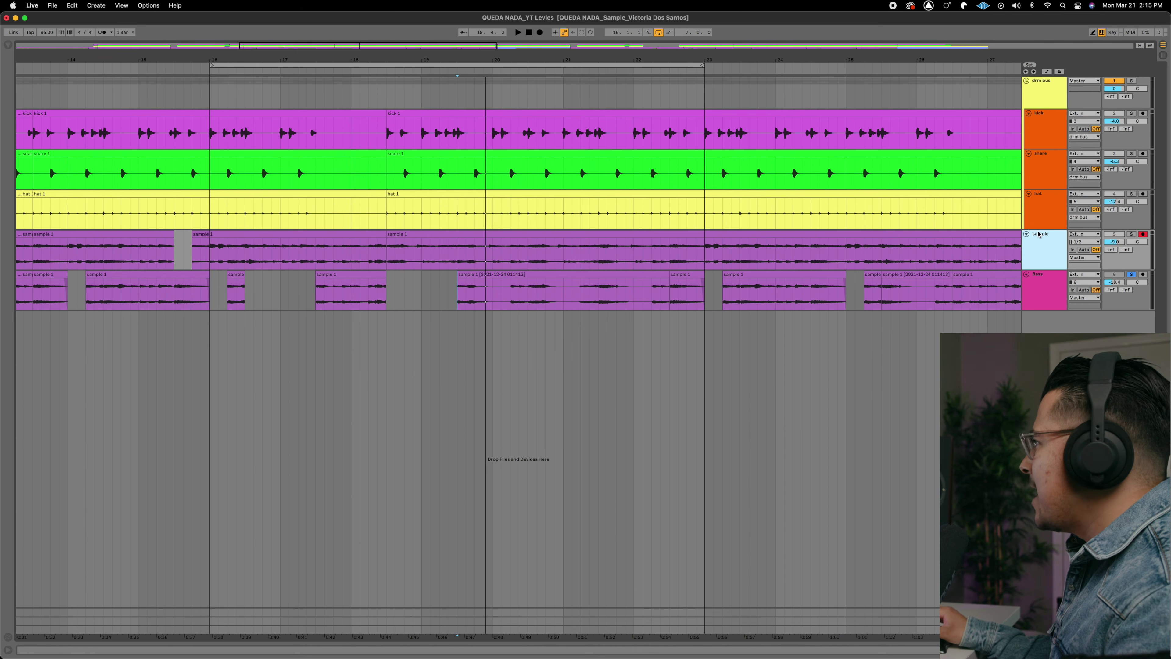
{"action": "left_click", "coordinate": [1046, 296]}
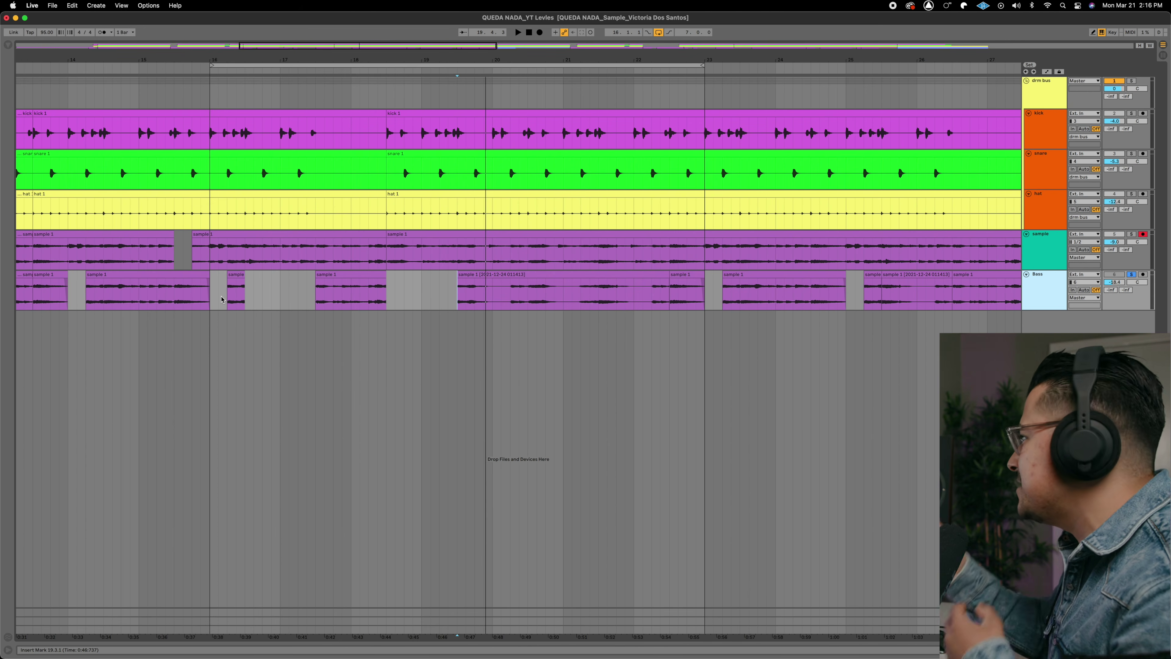
{"action": "left_click", "coordinate": [457, 134]}
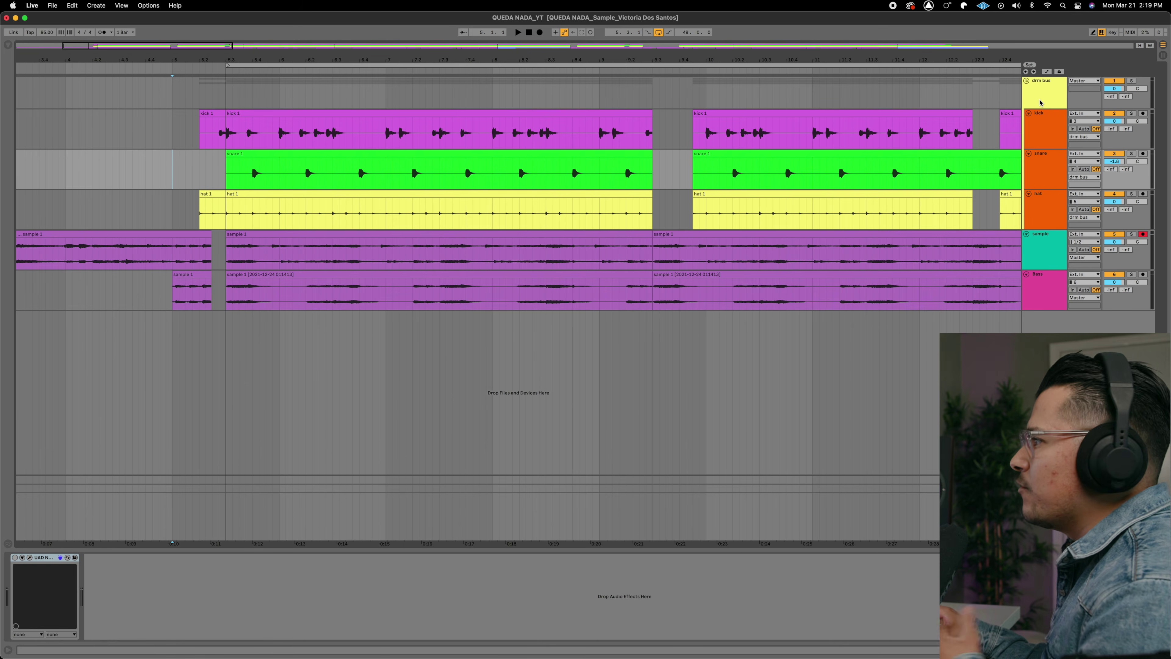
Turn on and open the kick track's UAD Neve 1073, compare it off and on during playback, and leave it on
{"action": "left_click", "coordinate": [1041, 133]}
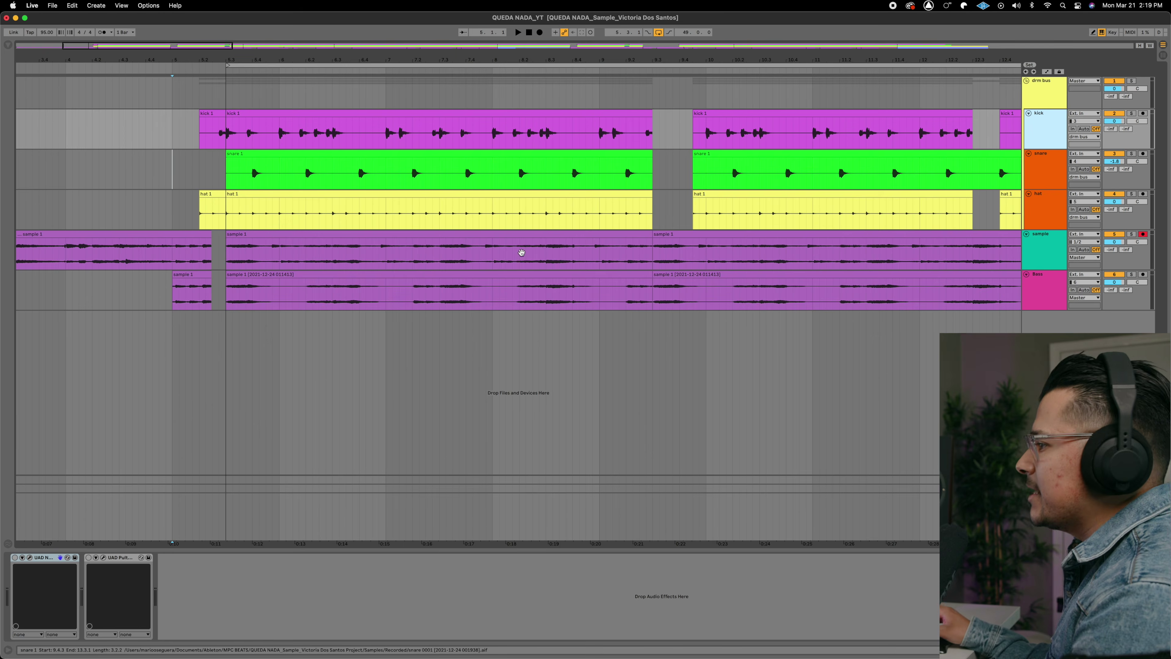
{"action": "left_click", "coordinate": [15, 558]}
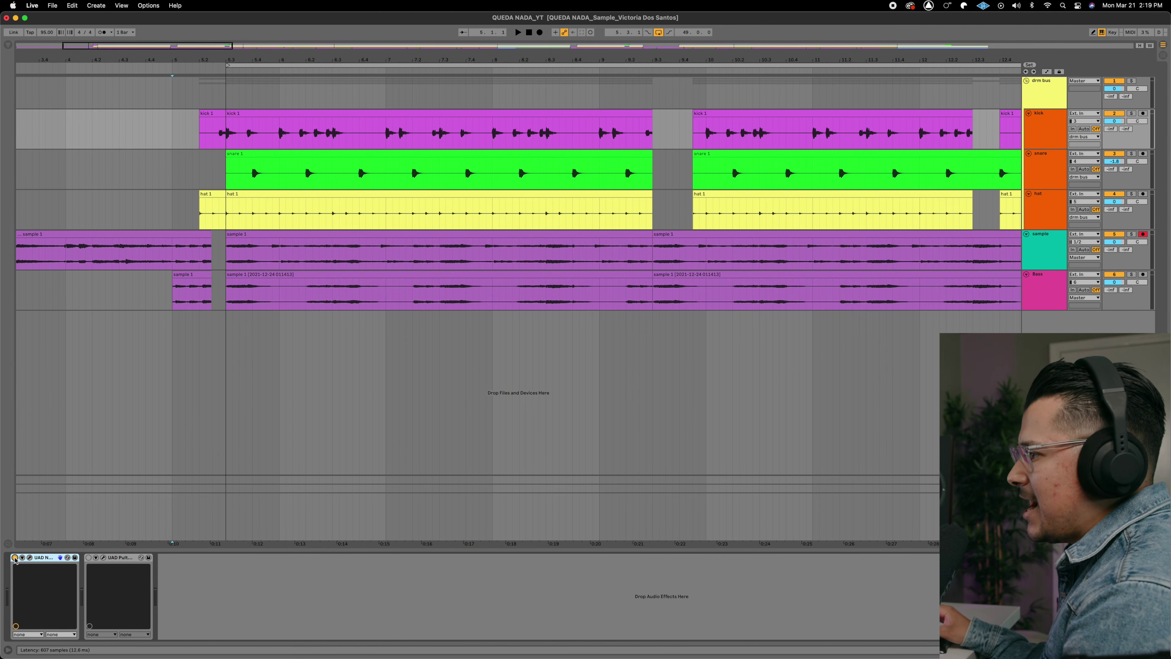
{"action": "left_click", "coordinate": [30, 557]}
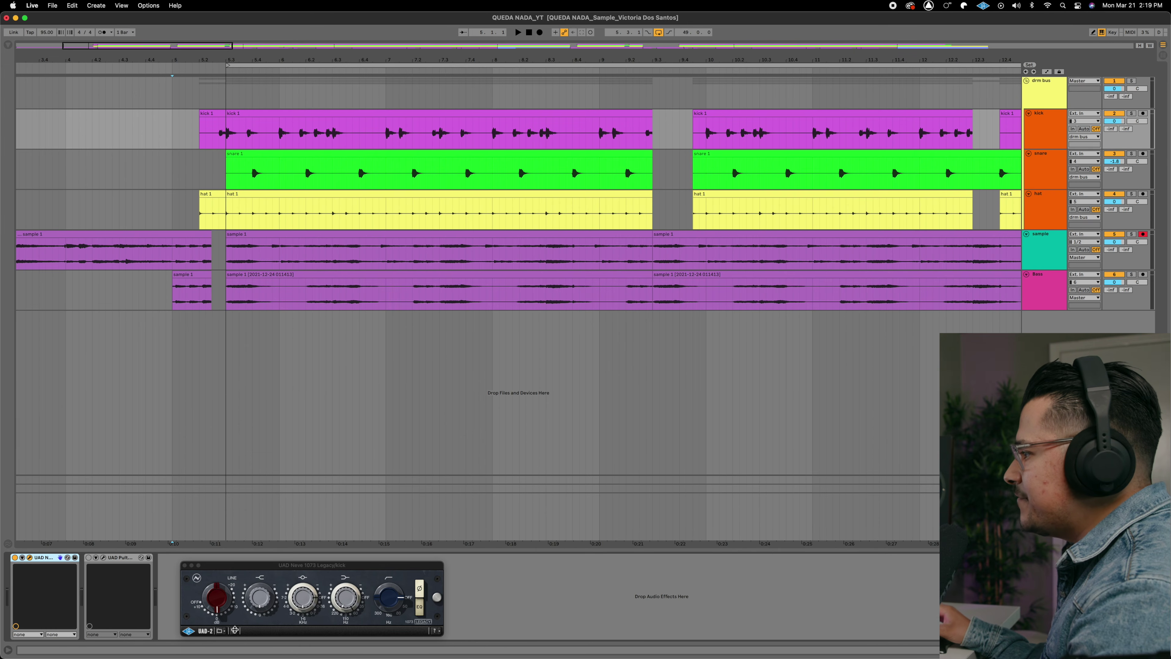
{"action": "left_click_drag", "start_coordinate": [257, 568], "coordinate": [276, 427]}
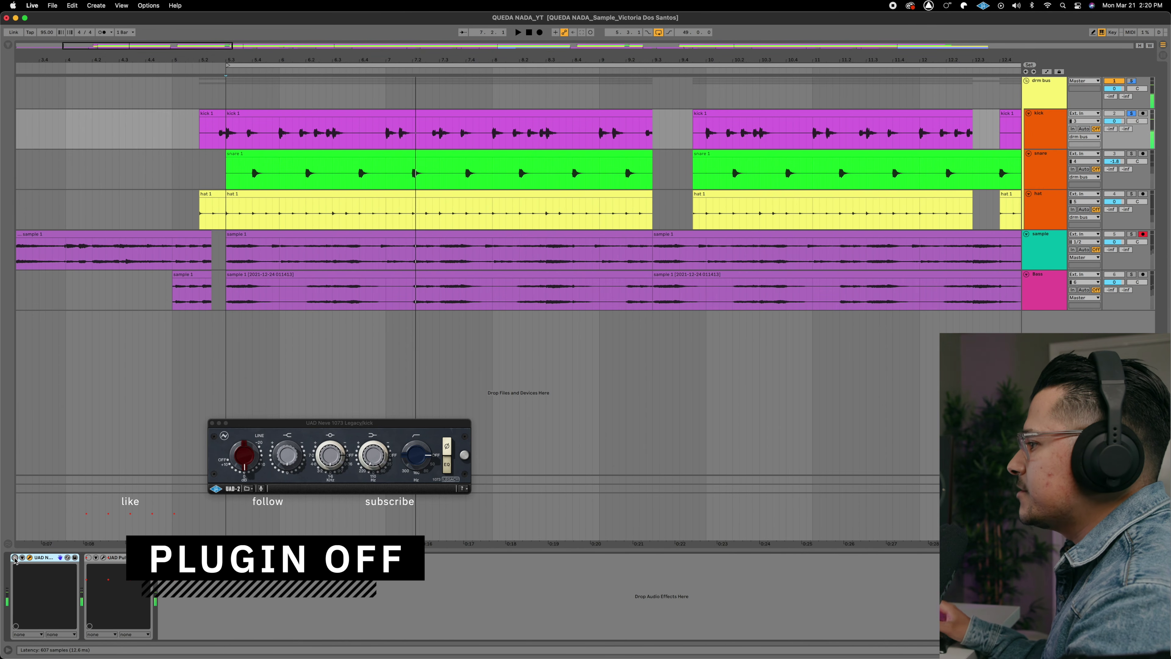
{"action": "left_click", "coordinate": [15, 559]}
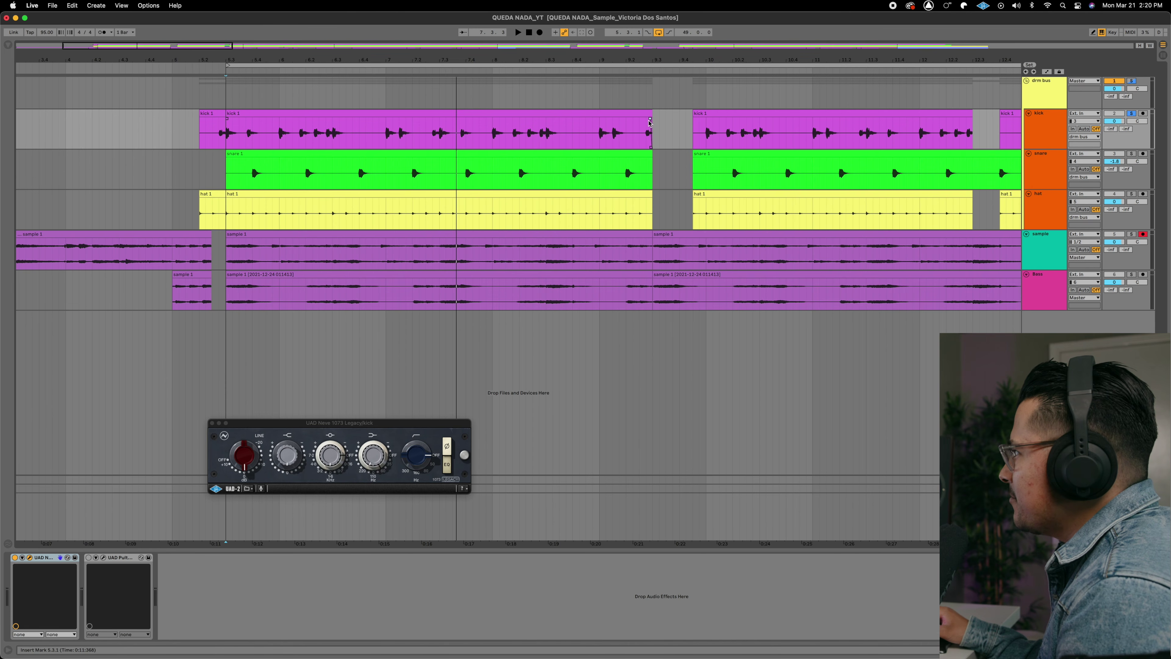
{"action": "left_click", "coordinate": [1054, 131]}
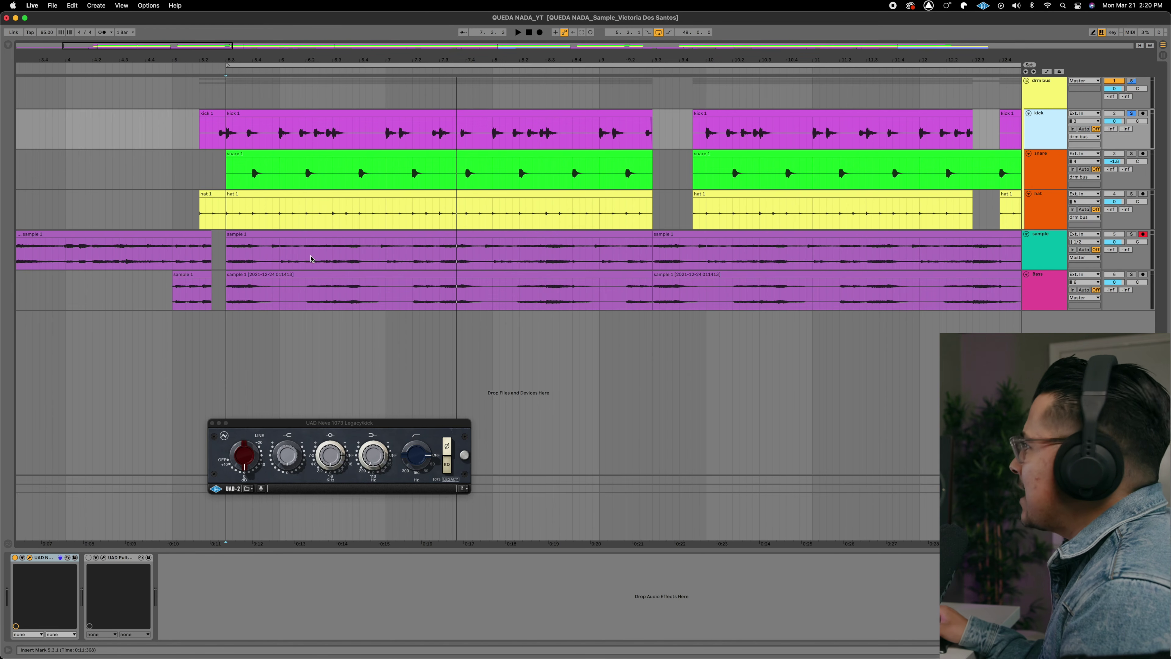
{"action": "left_click", "coordinate": [1038, 166]}
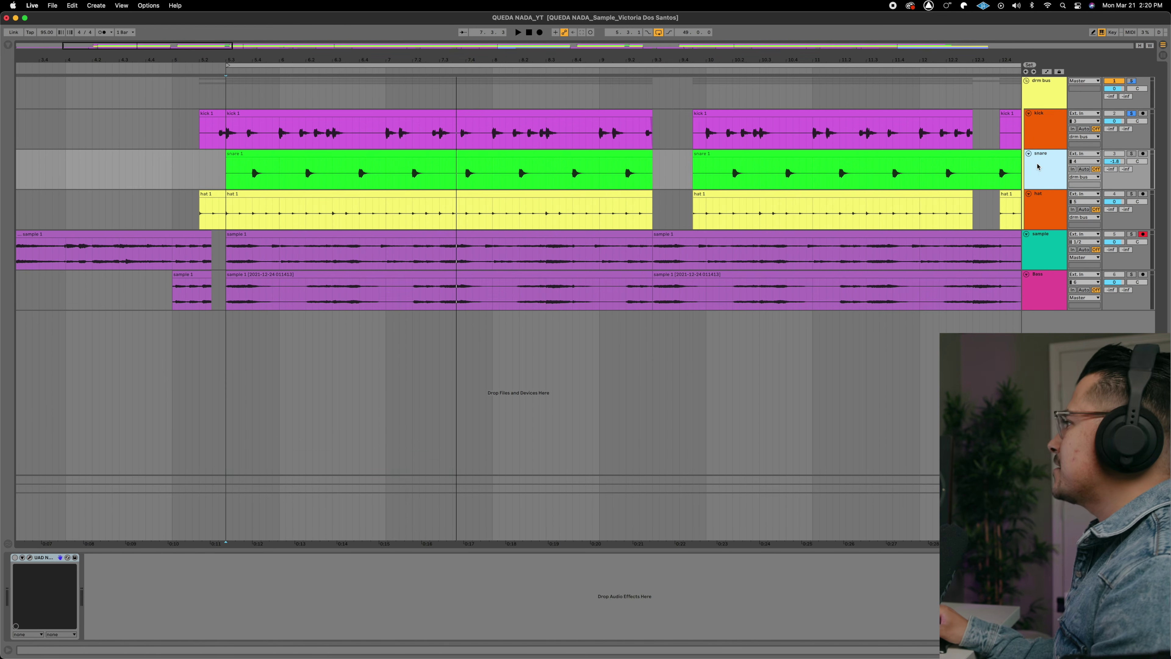
{"action": "key", "text": "Up"}
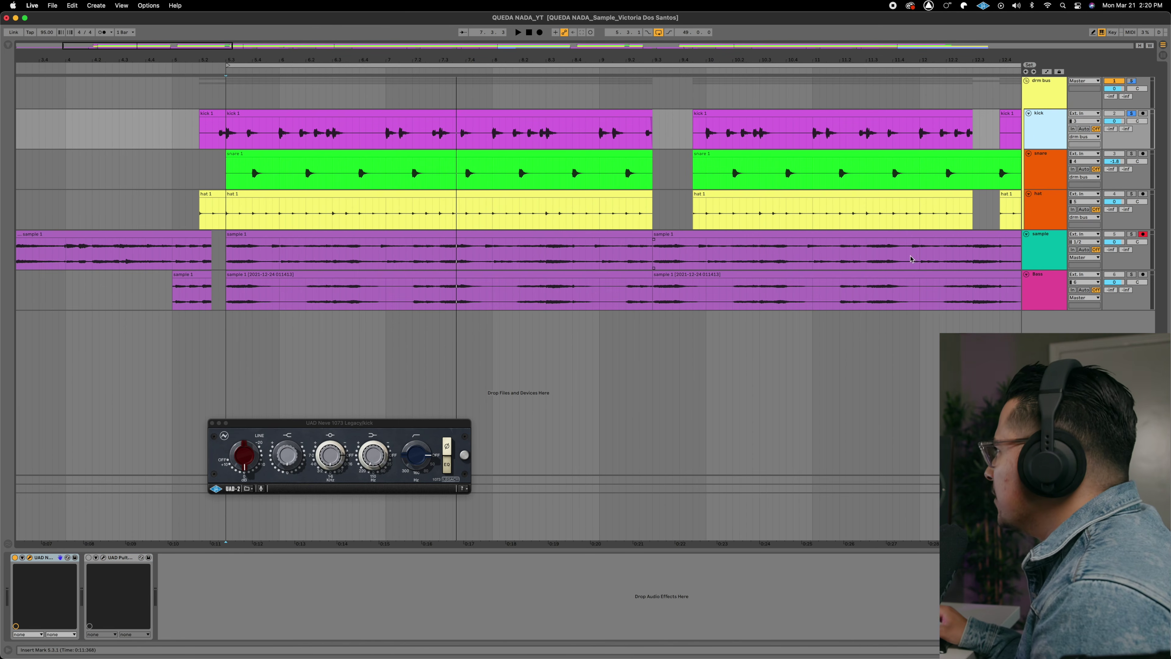
Turn on the snare track's UAD Neve 1073 and place its open window over the middle of the arrangement
{"action": "left_click", "coordinate": [1050, 171]}
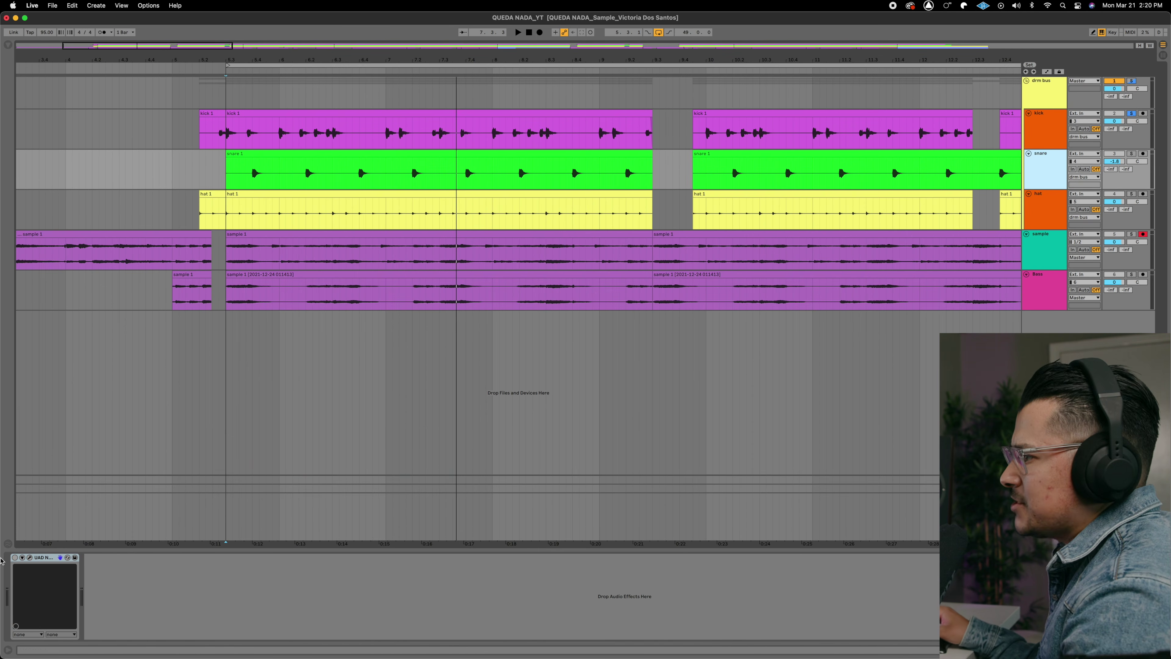
{"action": "left_click", "coordinate": [35, 560]}
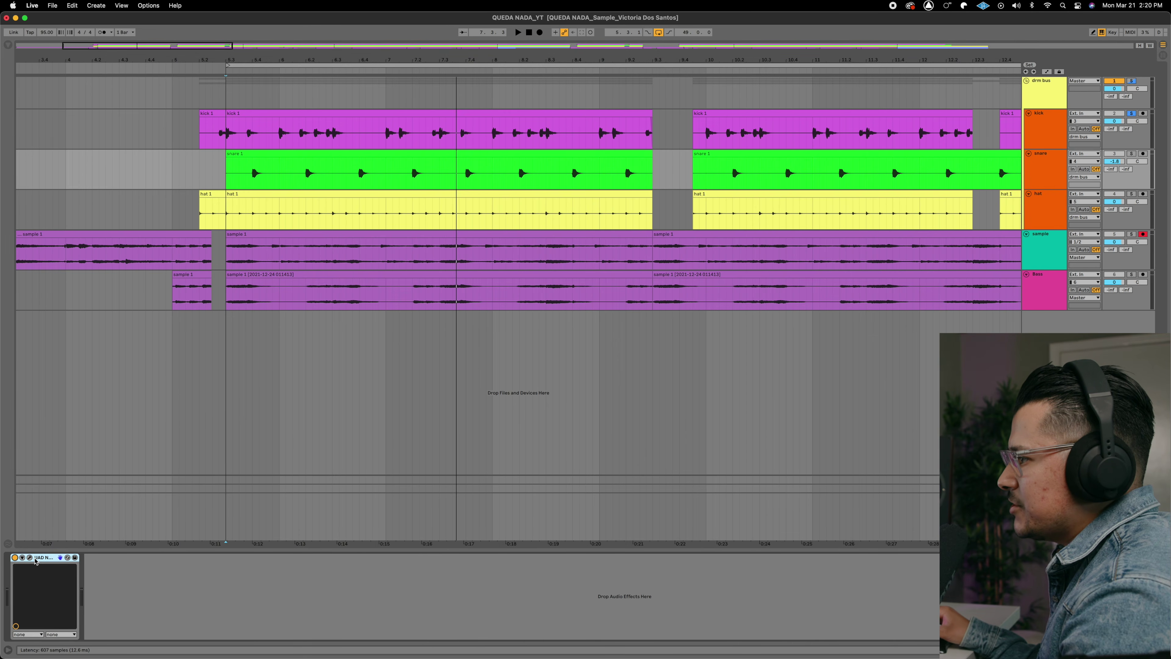
{"action": "left_click", "coordinate": [35, 559]}
{"action": "left_click_drag", "start_coordinate": [427, 343], "coordinate": [366, 365]}
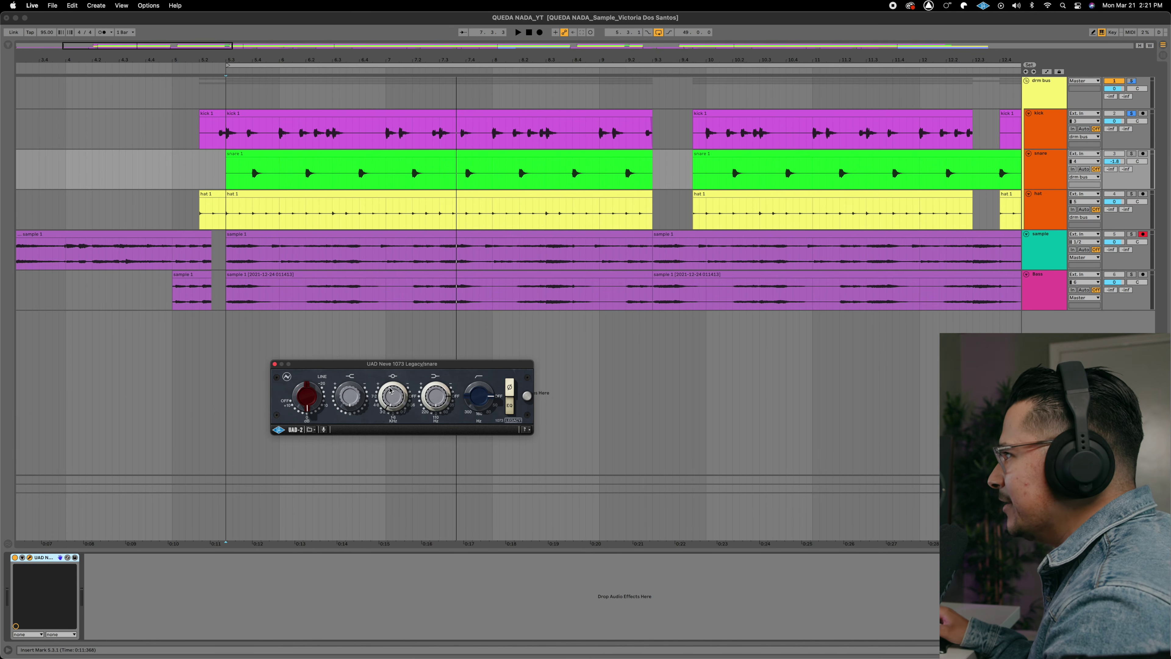
Play the kick and snare while comparing the snare's Neve 1073 off and on, leaving it on
{"action": "left_click", "coordinate": [14, 558]}
{"action": "left_click", "coordinate": [14, 558]}
{"action": "key", "text": "space"}
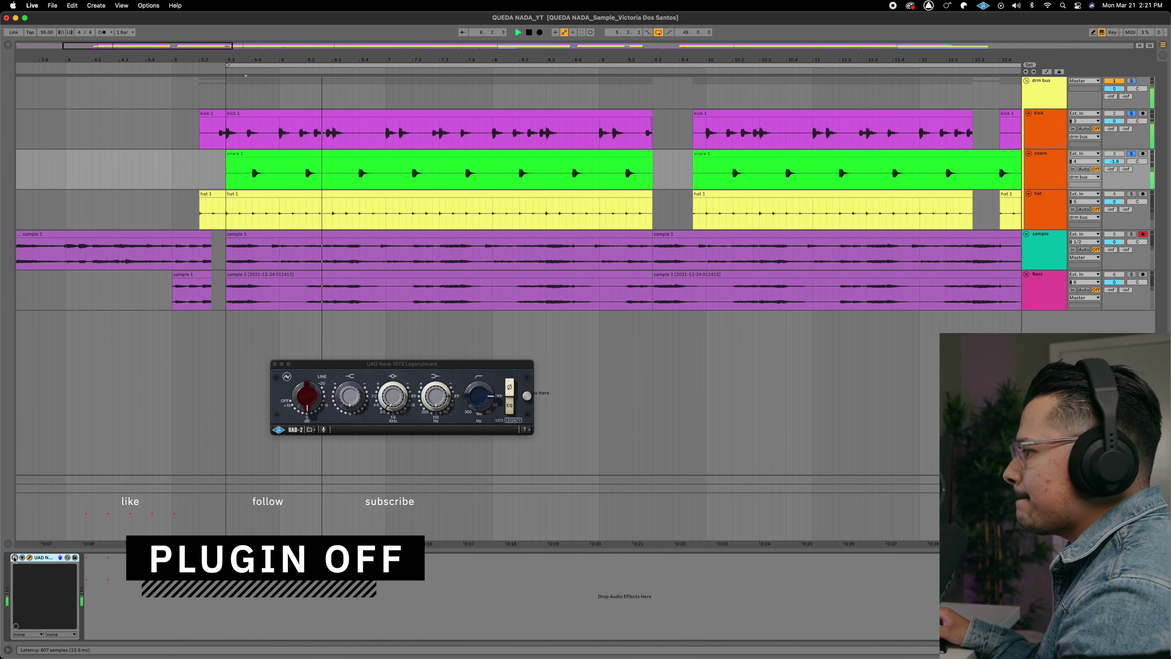
{"action": "left_click", "coordinate": [15, 558]}
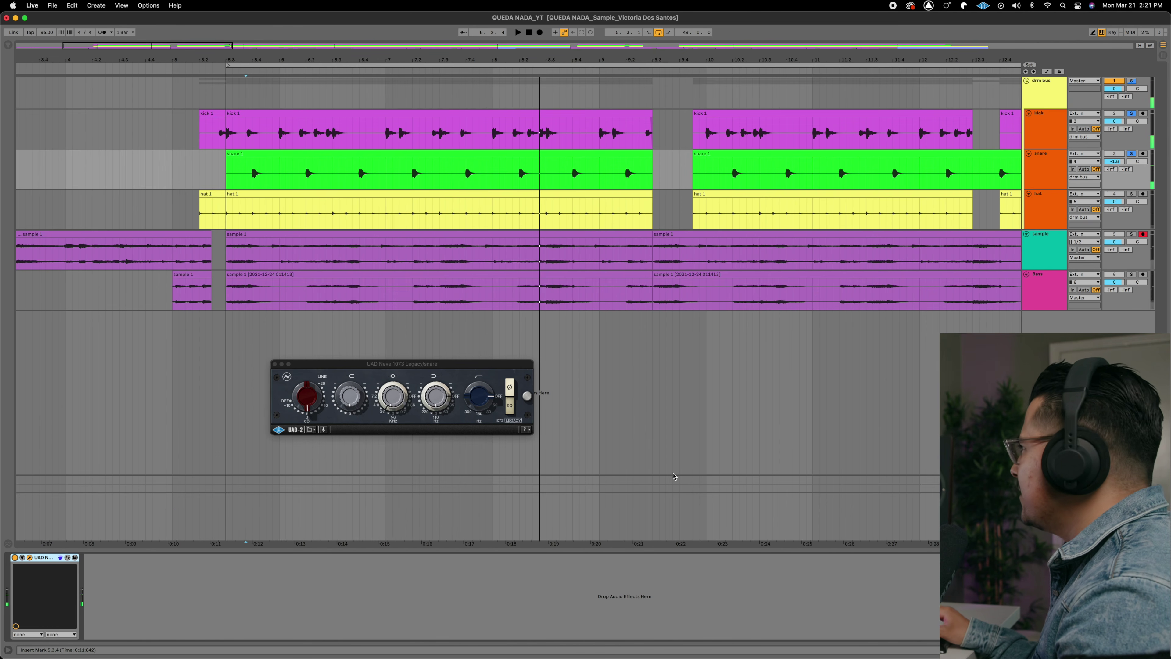
Turn on the hat track's EQ Eight while the drums play and raise its low-cut frequency to above 1 kHz
{"action": "left_click", "coordinate": [1053, 216]}
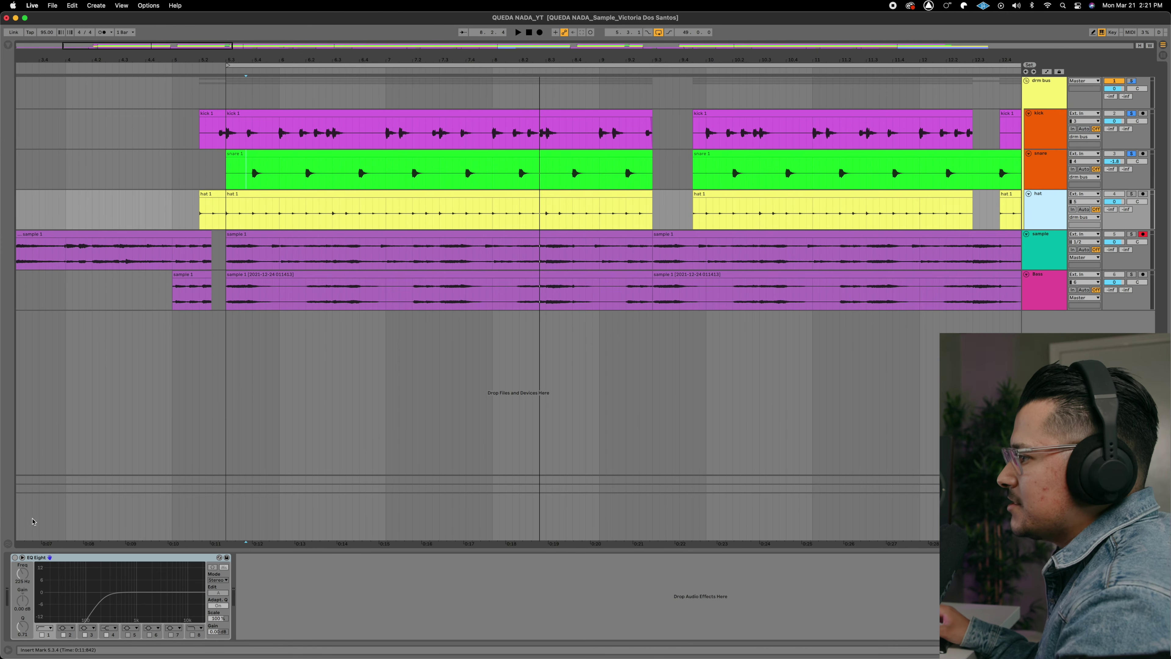
{"action": "key", "text": "space"}
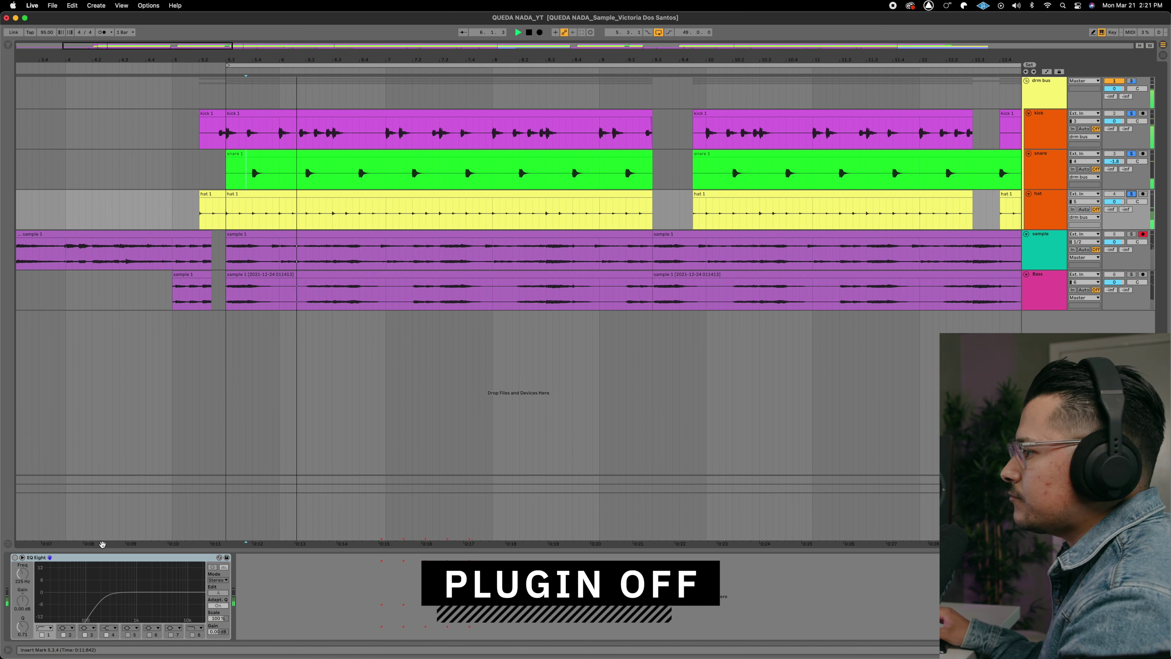
{"action": "left_click", "coordinate": [15, 558]}
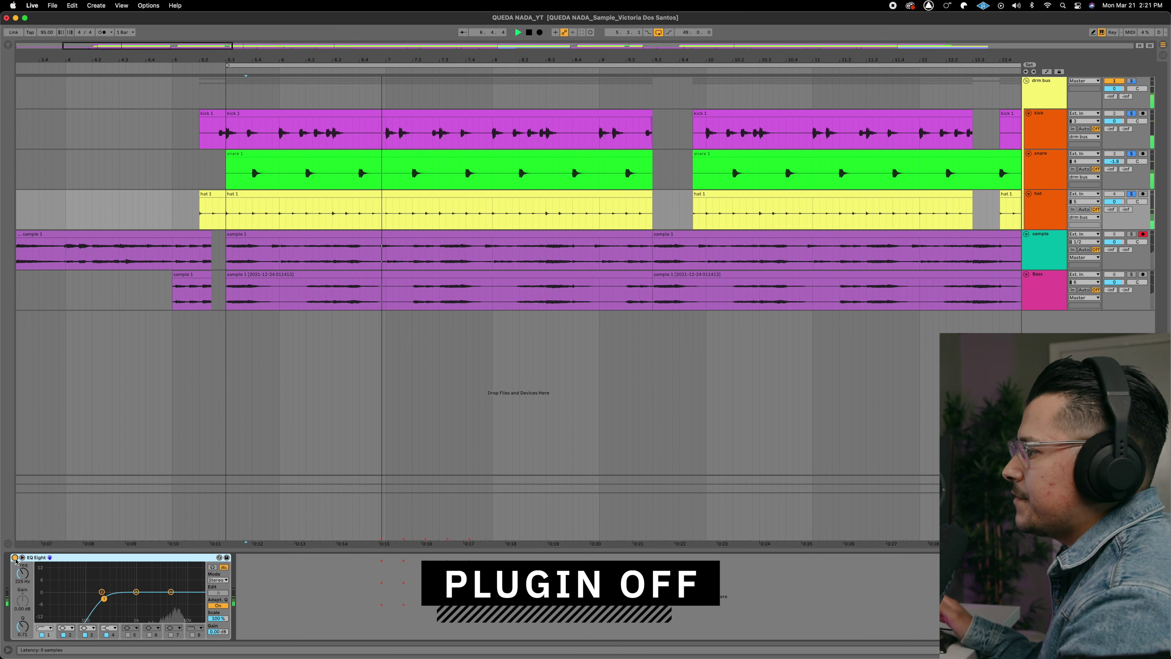
{"action": "left_click_drag", "start_coordinate": [105, 598], "coordinate": [148, 598]}
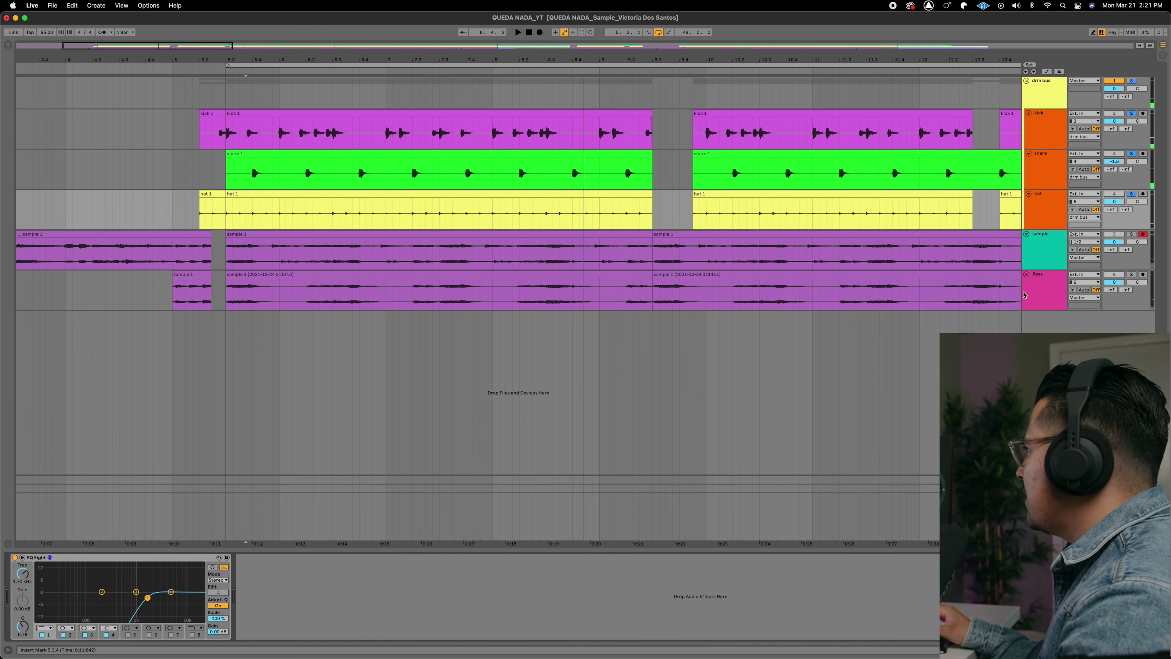
{"action": "left_click", "coordinate": [1049, 203]}
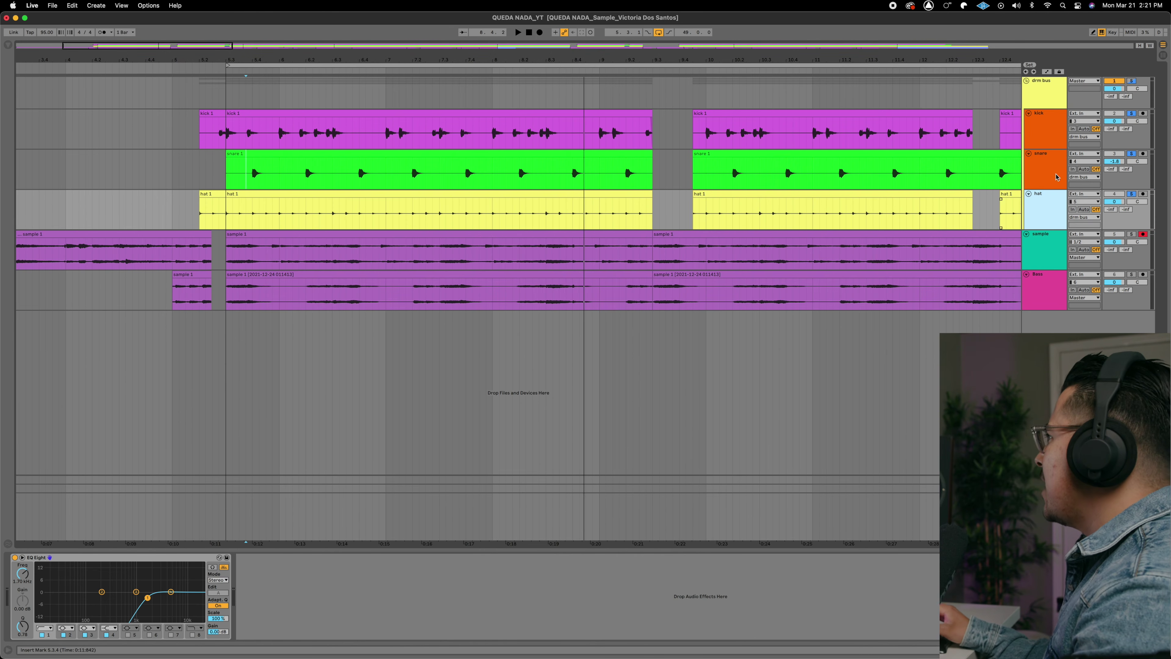
Open the drum bus's UAD Raw distortion and show more of the arrangement behind its window
{"action": "left_click", "coordinate": [1043, 95]}
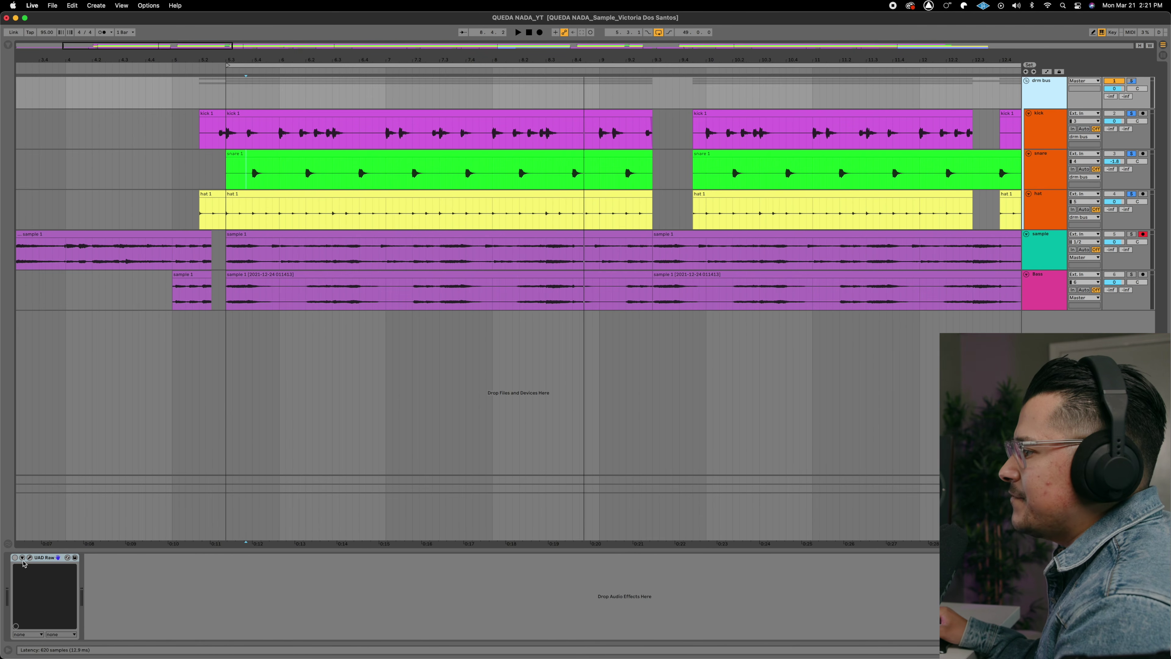
{"action": "left_click", "coordinate": [29, 557]}
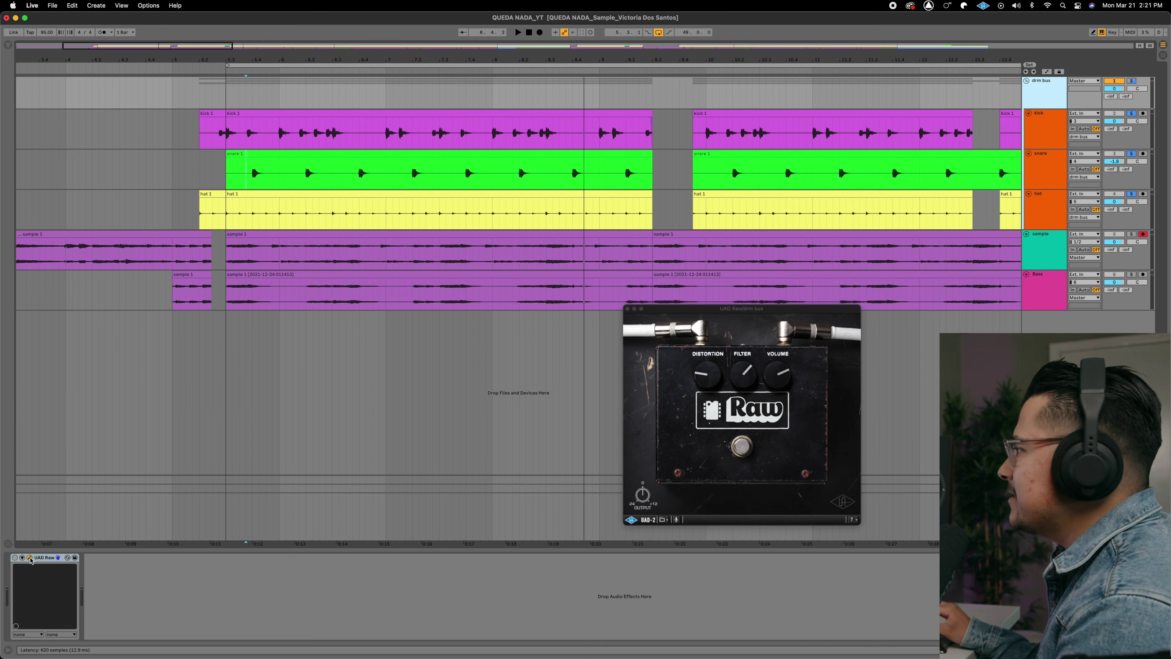
{"action": "left_click_drag", "start_coordinate": [813, 314], "coordinate": [468, 280]}
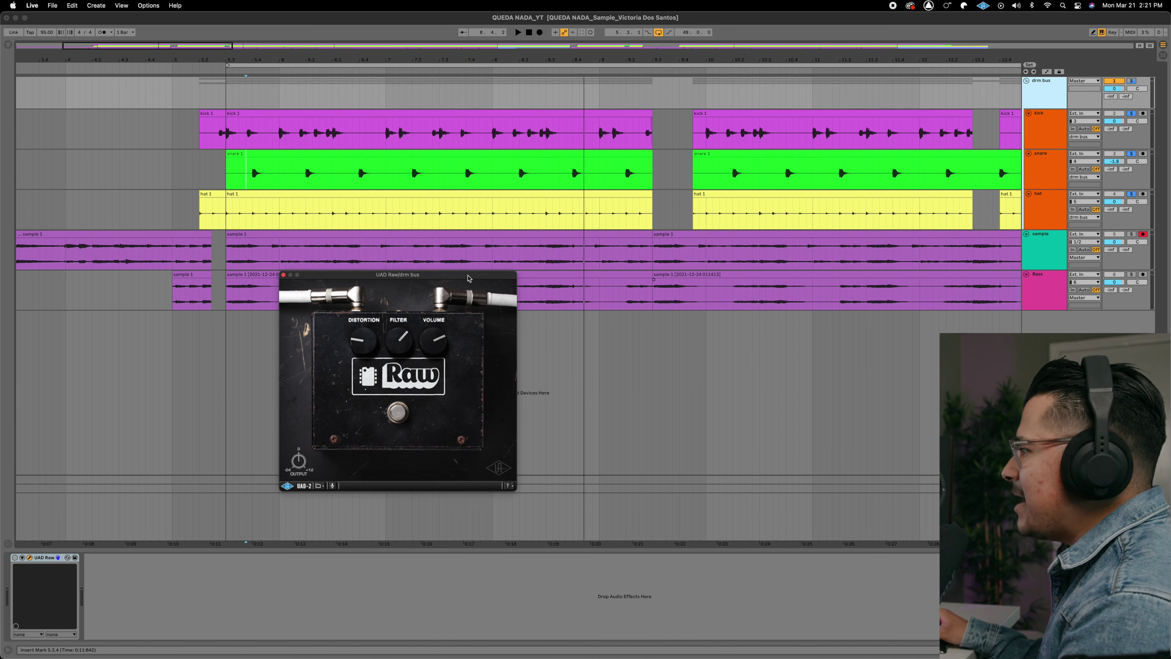
{"action": "left_click_drag", "start_coordinate": [487, 61], "coordinate": [272, 61]}
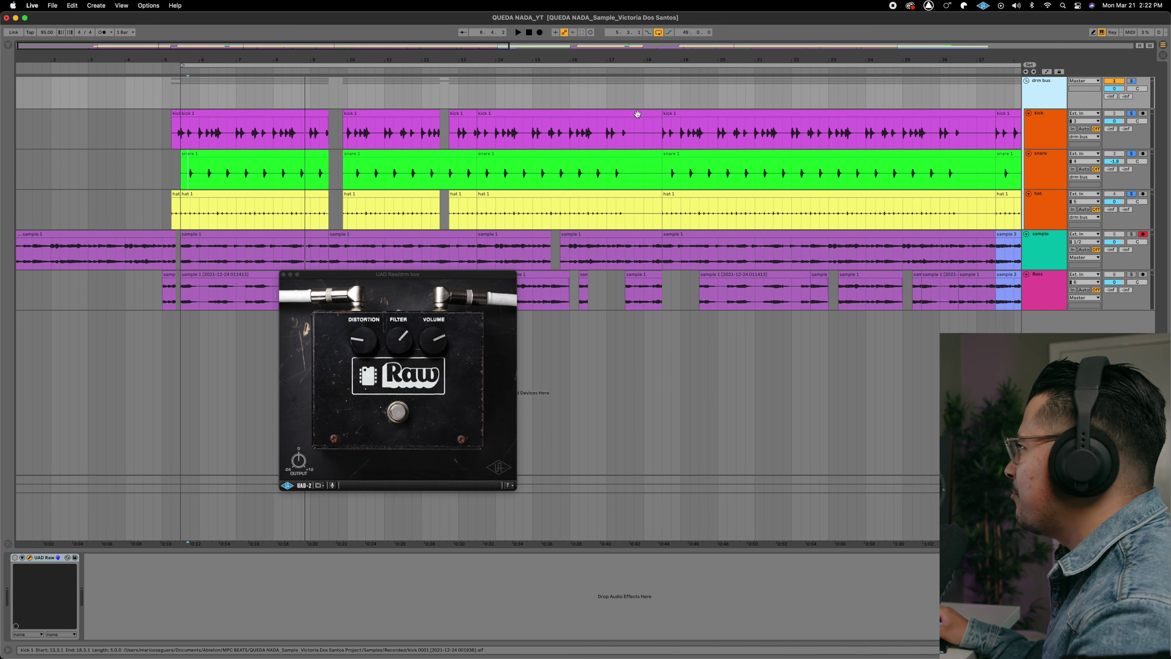
Audition the drums around the drum bus's two UAD Raw power-automation sections, and hide the automation lanes
{"action": "left_click", "coordinate": [653, 96]}
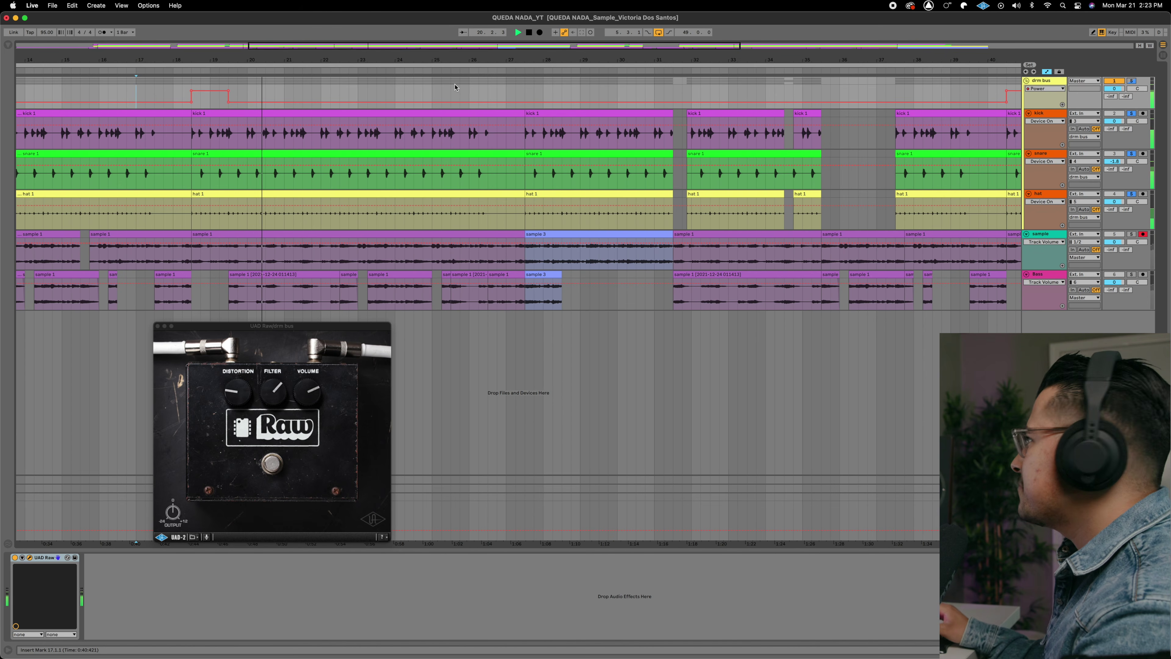
{"action": "scroll", "coordinate": [706, 86], "scroll_direction": "right", "scroll_amount": 3}
{"action": "left_click", "coordinate": [918, 87]}
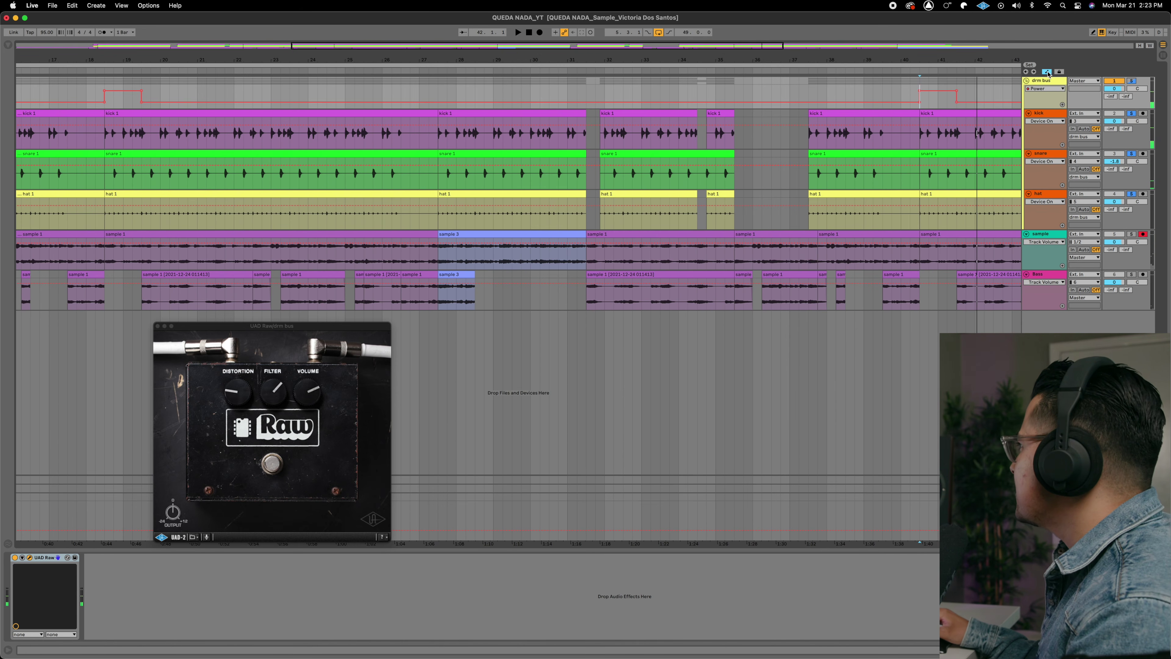
{"action": "left_click", "coordinate": [1047, 72]}
Loop the sample track's clip from 5.3.1 to 9.3.1 with the sample track's devices shown
{"action": "left_click", "coordinate": [1025, 252]}
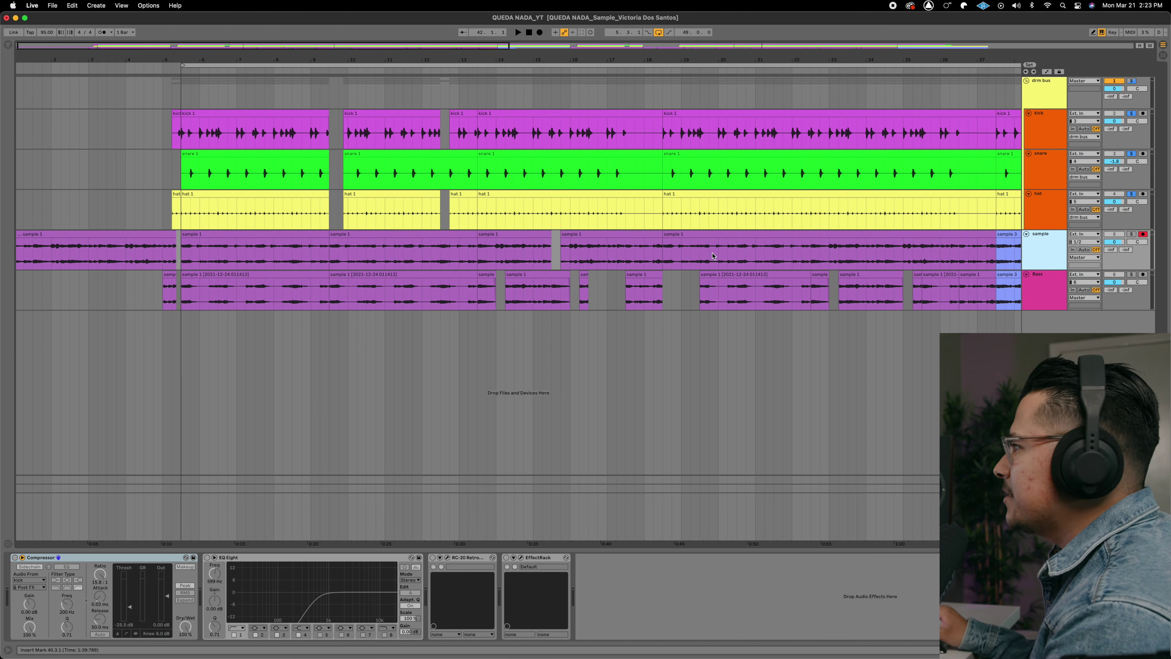
{"action": "left_click_drag", "start_coordinate": [182, 255], "coordinate": [325, 236]}
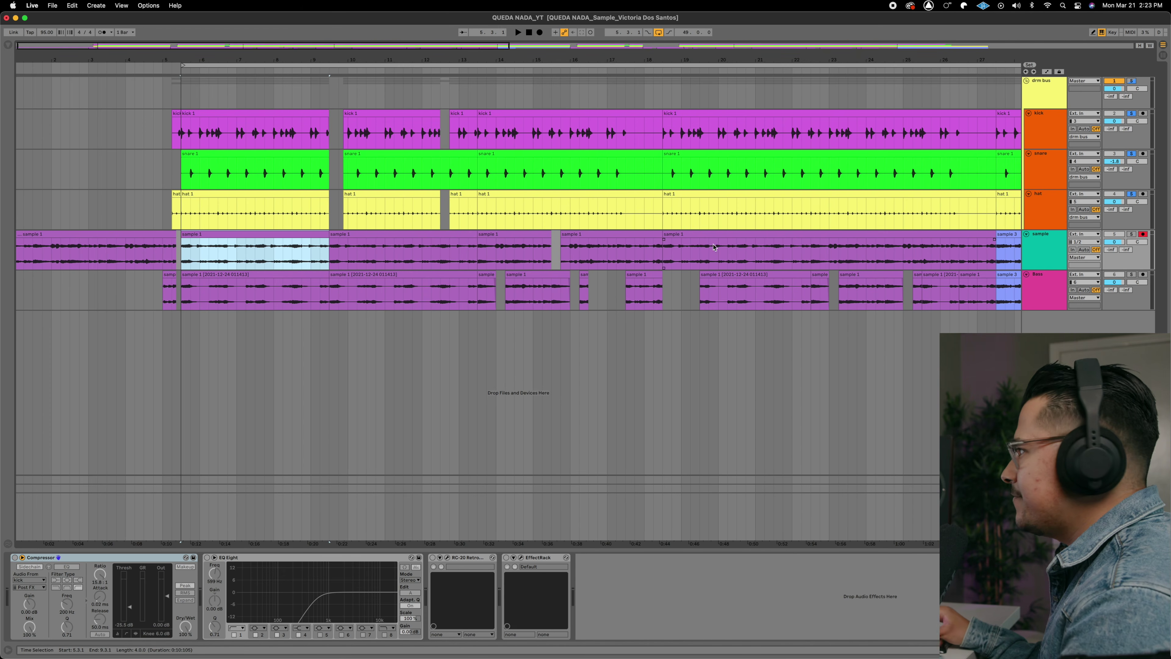
{"action": "left_click", "coordinate": [1038, 249]}
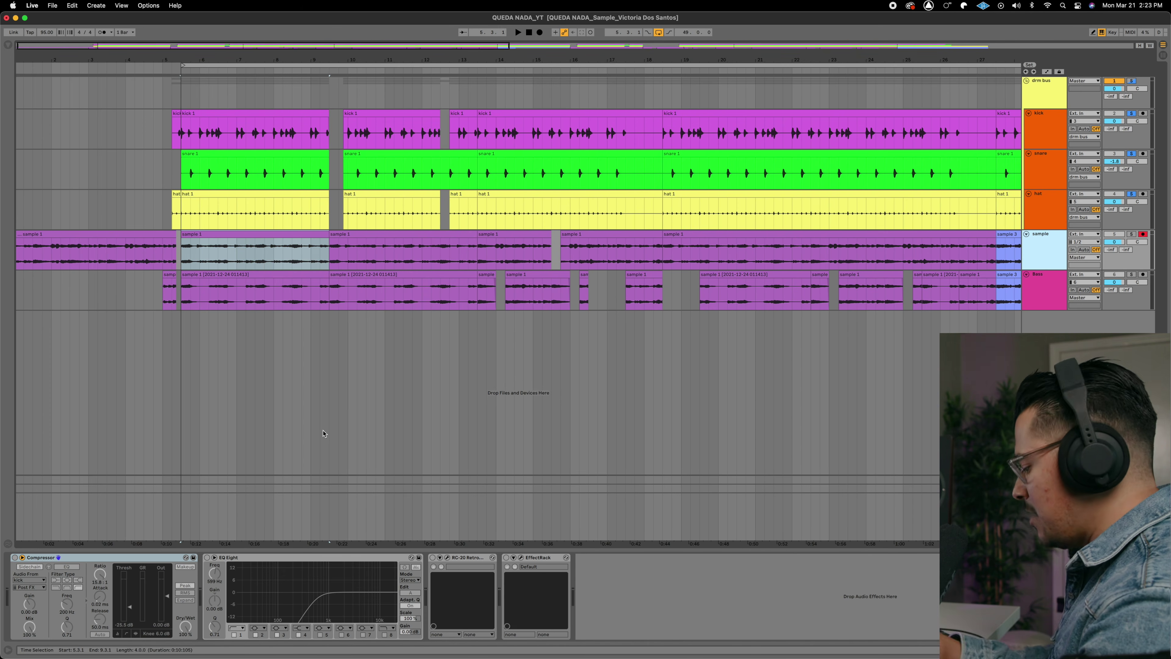
{"action": "key", "text": "super+l"}
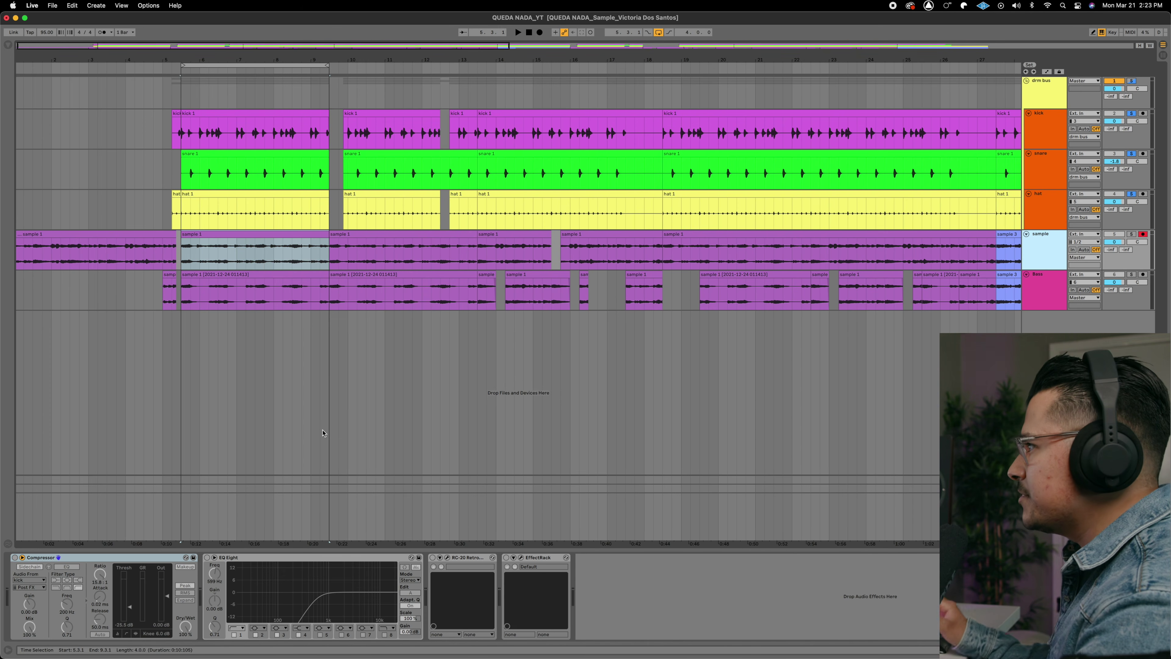
Turn on the sample track's kick-sidechained Compressor, play the loop with the drums, and solo the sample
{"action": "left_click", "coordinate": [15, 558]}
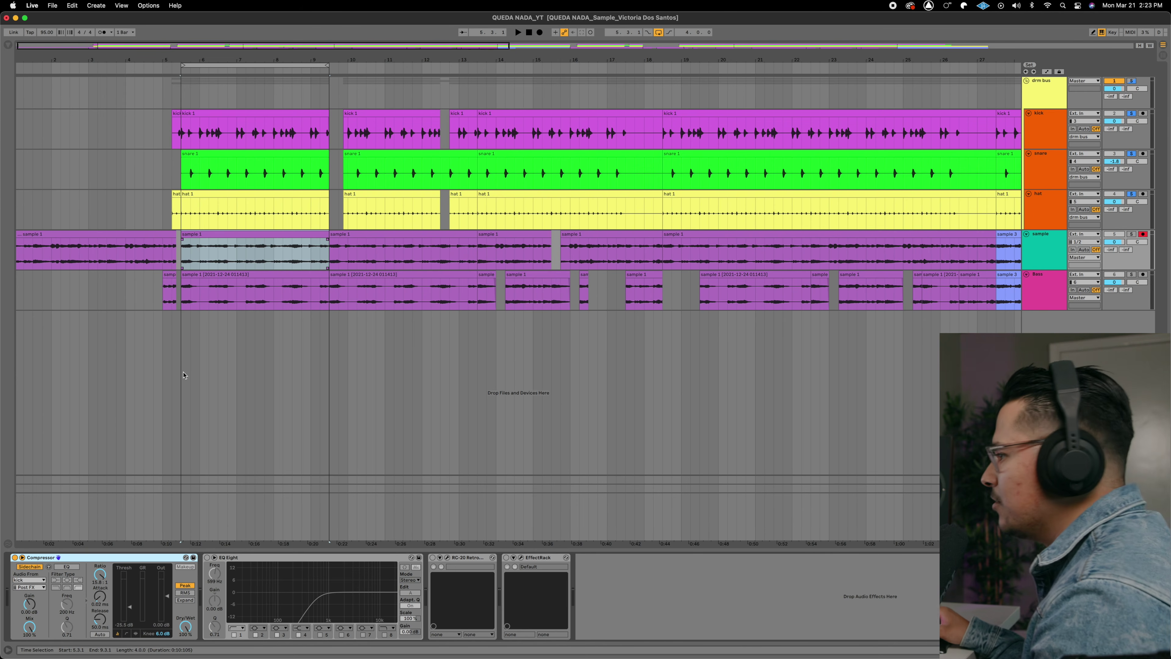
{"action": "key", "text": "space"}
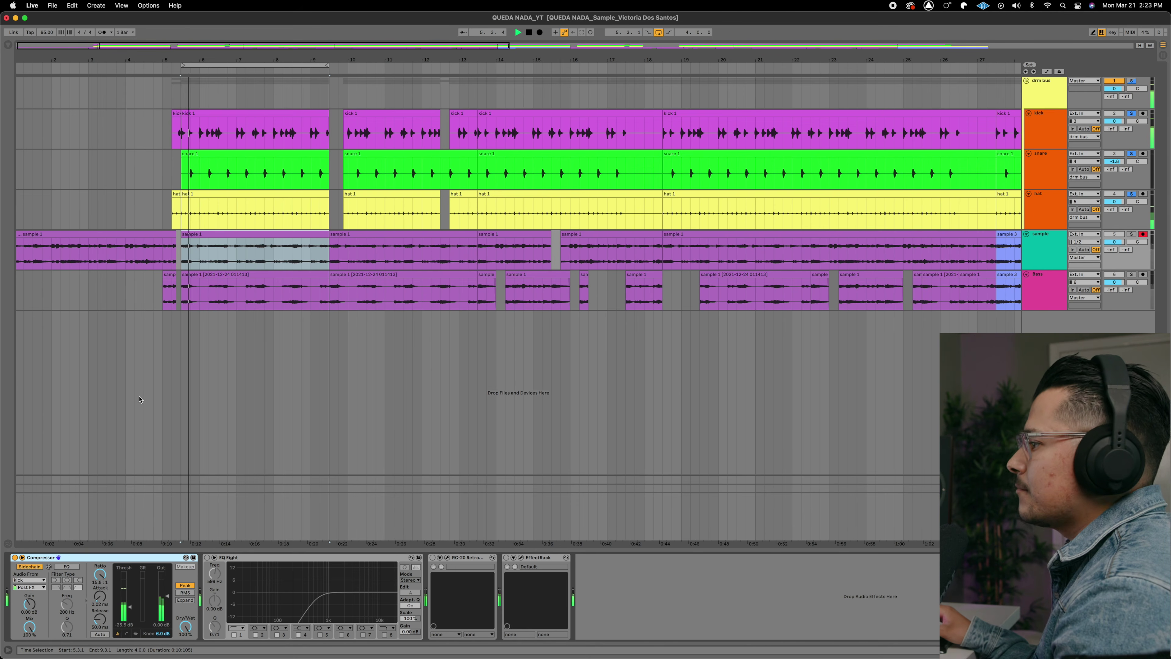
{"action": "left_click", "coordinate": [1131, 234]}
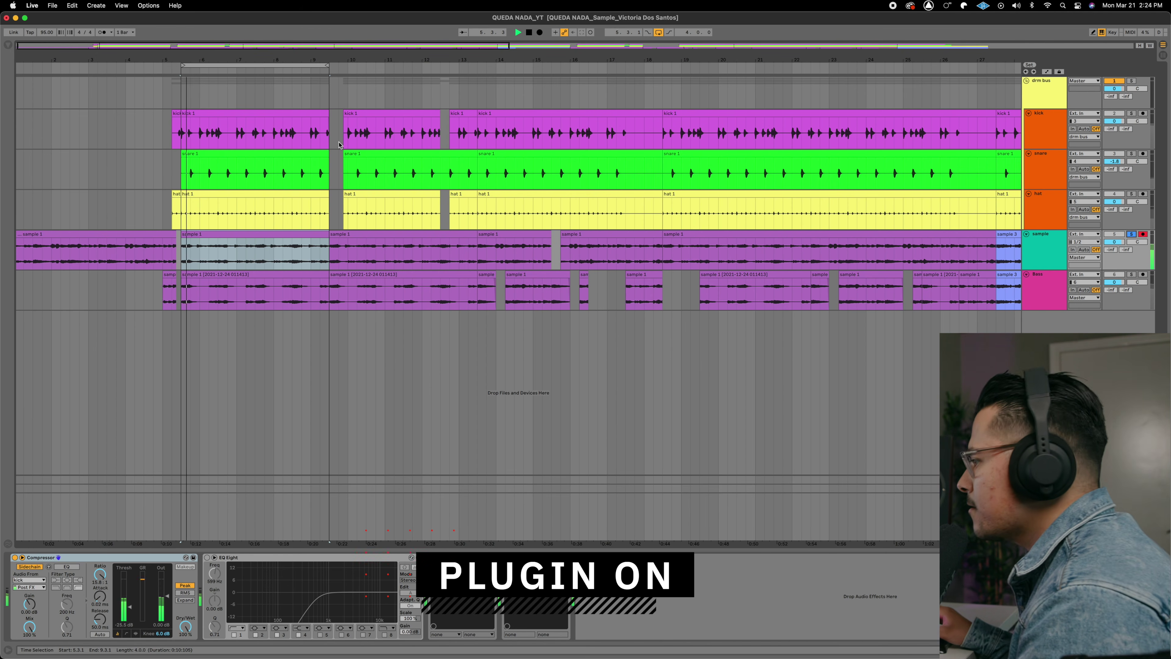
Turn on the sample track's EQ Eight low-cut filter and select the looped sample clip
{"action": "left_click", "coordinate": [207, 557]}
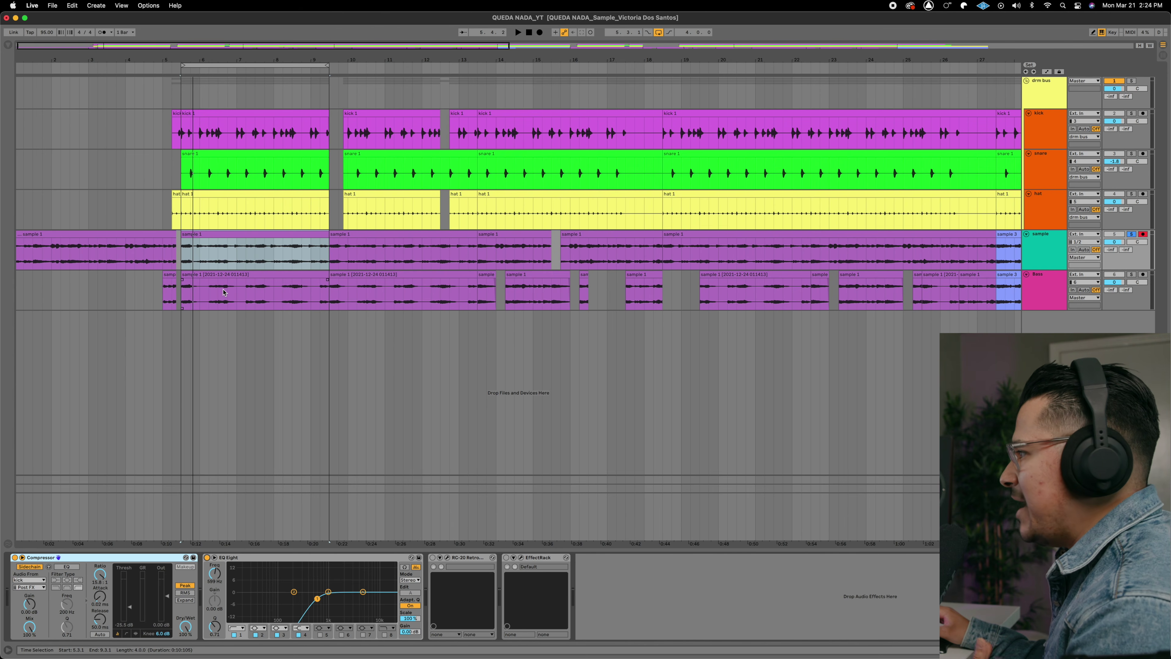
{"action": "left_click", "coordinate": [202, 236]}
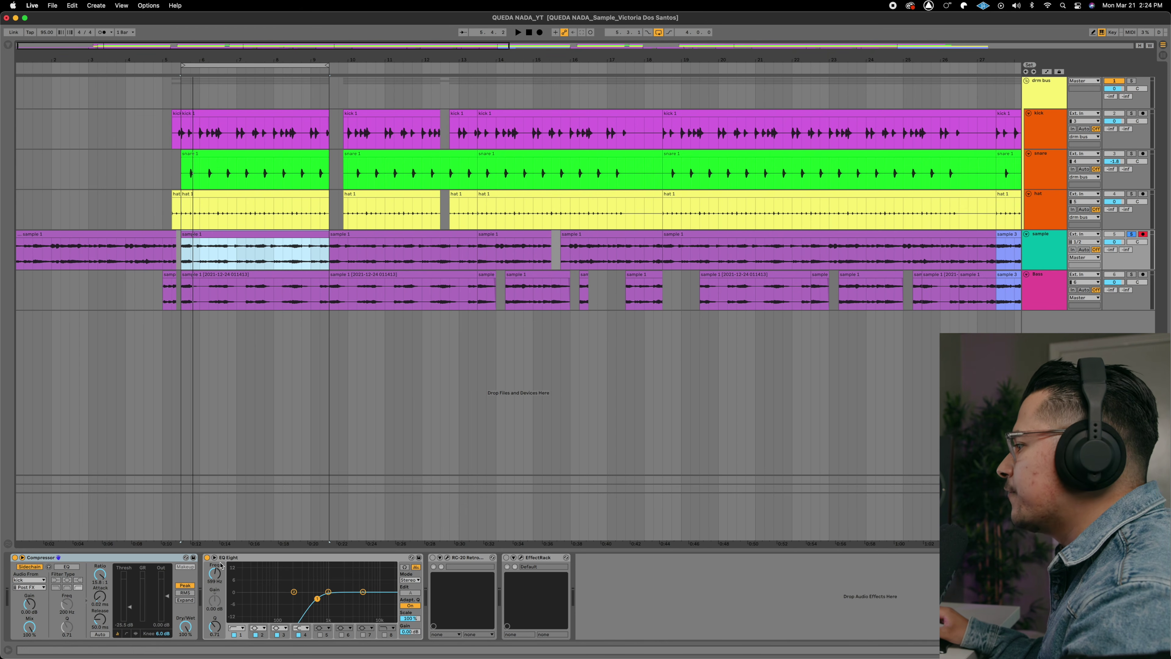
Audition the soloed sample with EQ Eight on, and open and turn on its RC-20 Retro Color for playback
{"action": "key", "text": "space"}
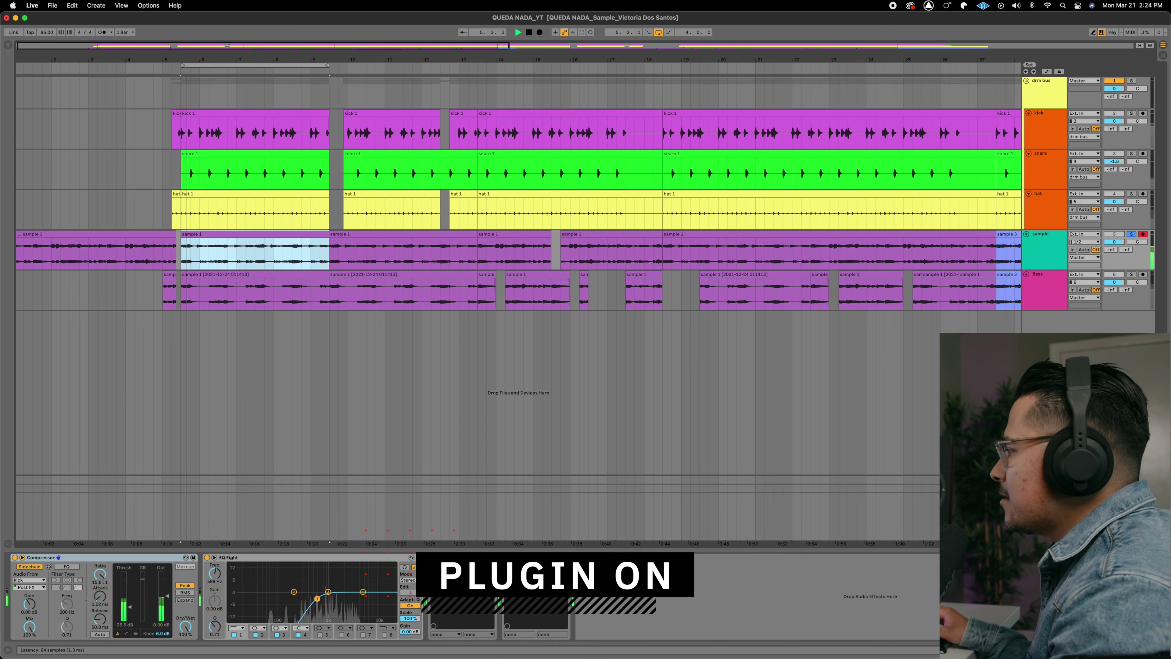
{"action": "left_click", "coordinate": [448, 560]}
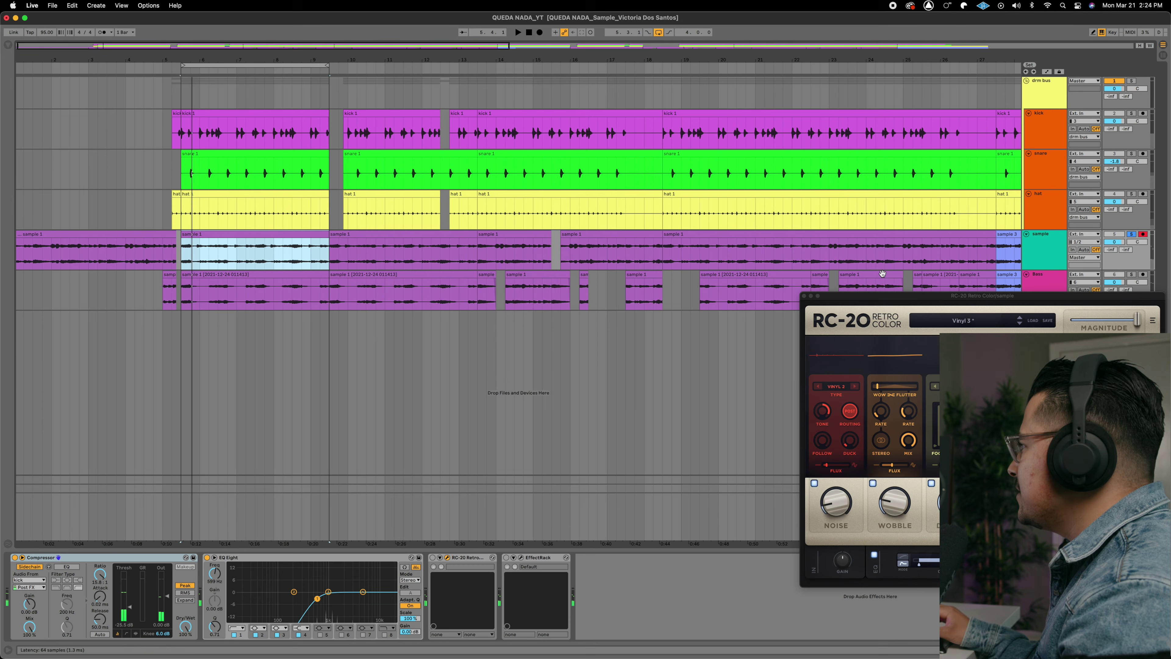
{"action": "left_click_drag", "start_coordinate": [924, 298], "coordinate": [531, 219]}
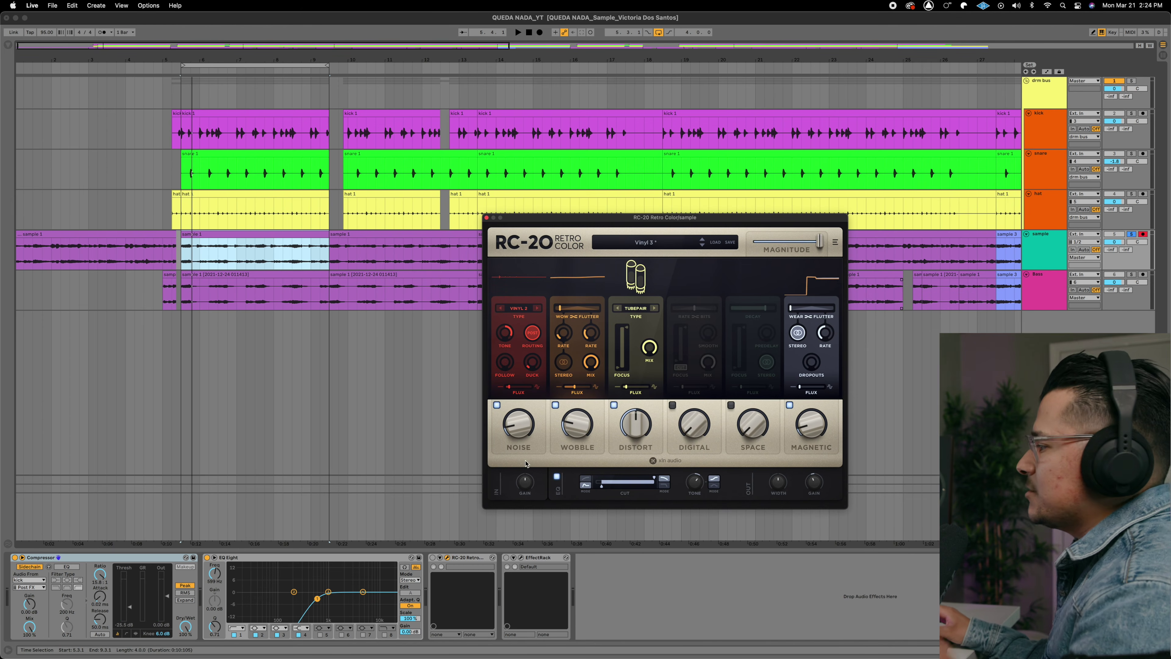
{"action": "left_click", "coordinate": [434, 559]}
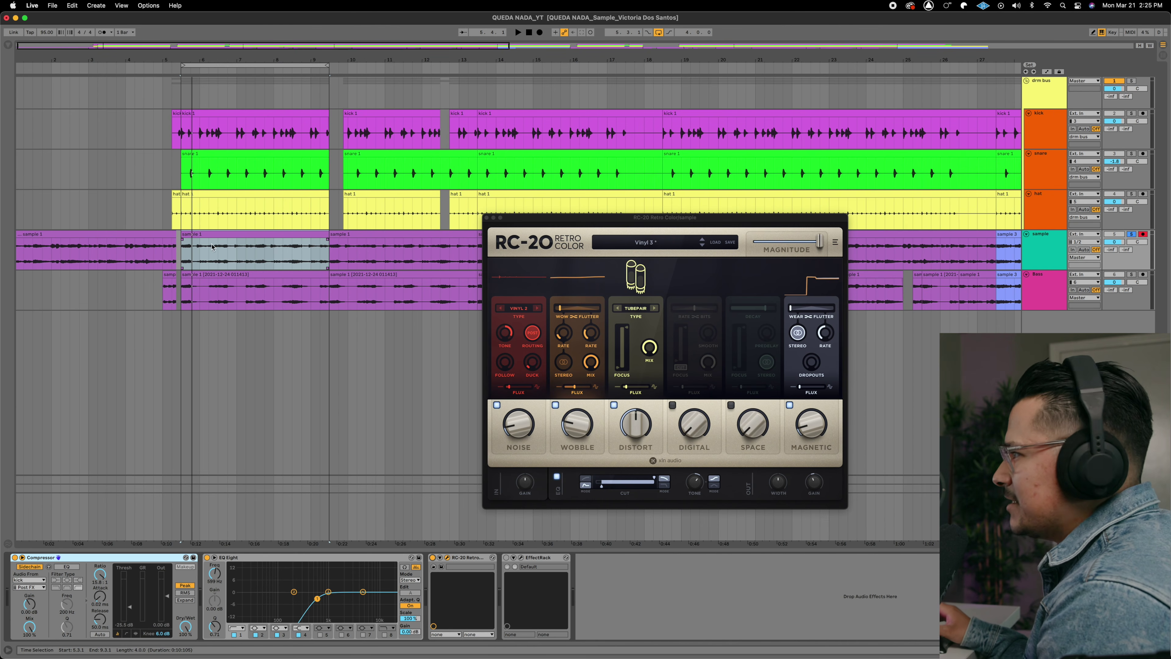
{"action": "left_click", "coordinate": [199, 259]}
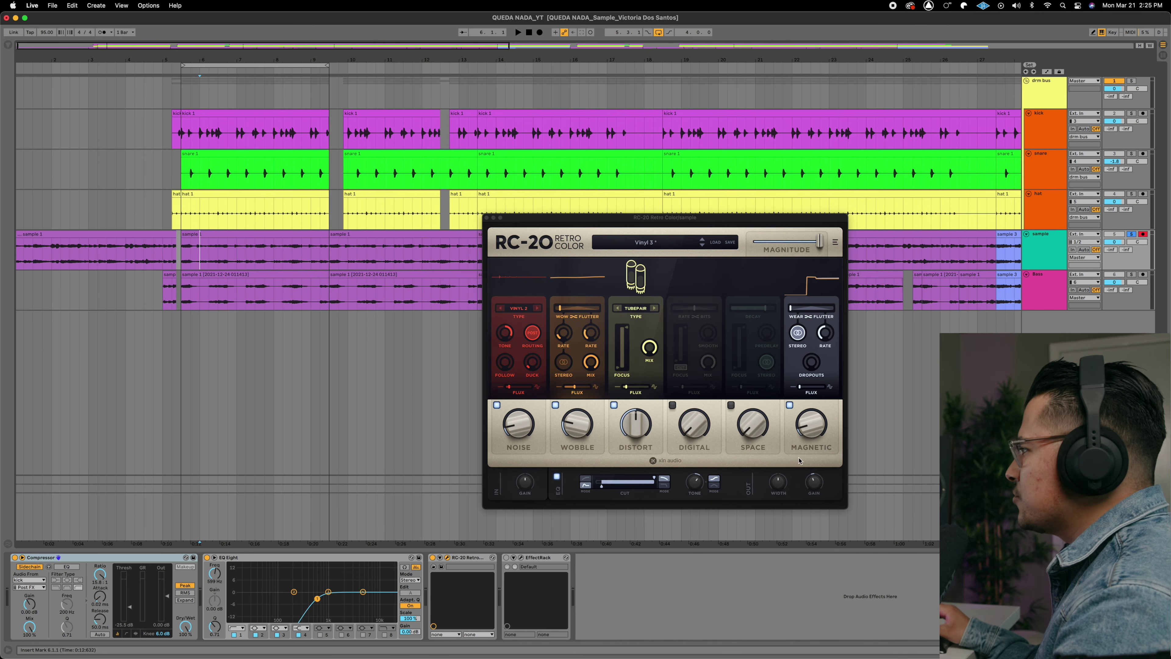
{"action": "left_click_drag", "start_coordinate": [575, 219], "coordinate": [530, 229]}
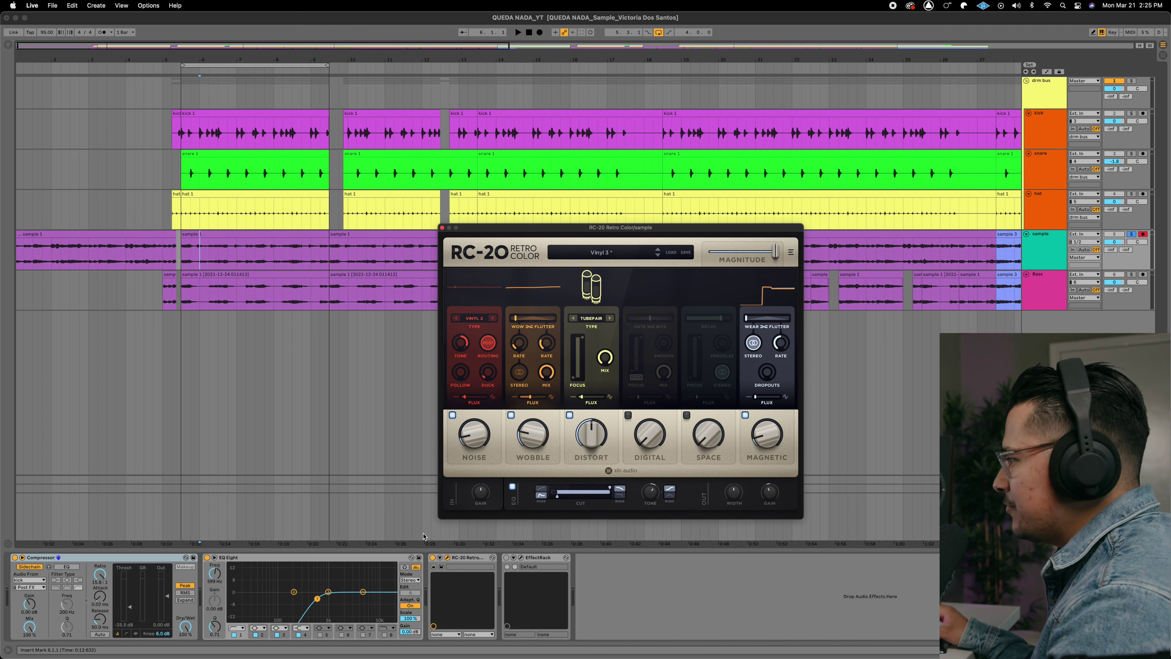
{"action": "key", "text": "space"}
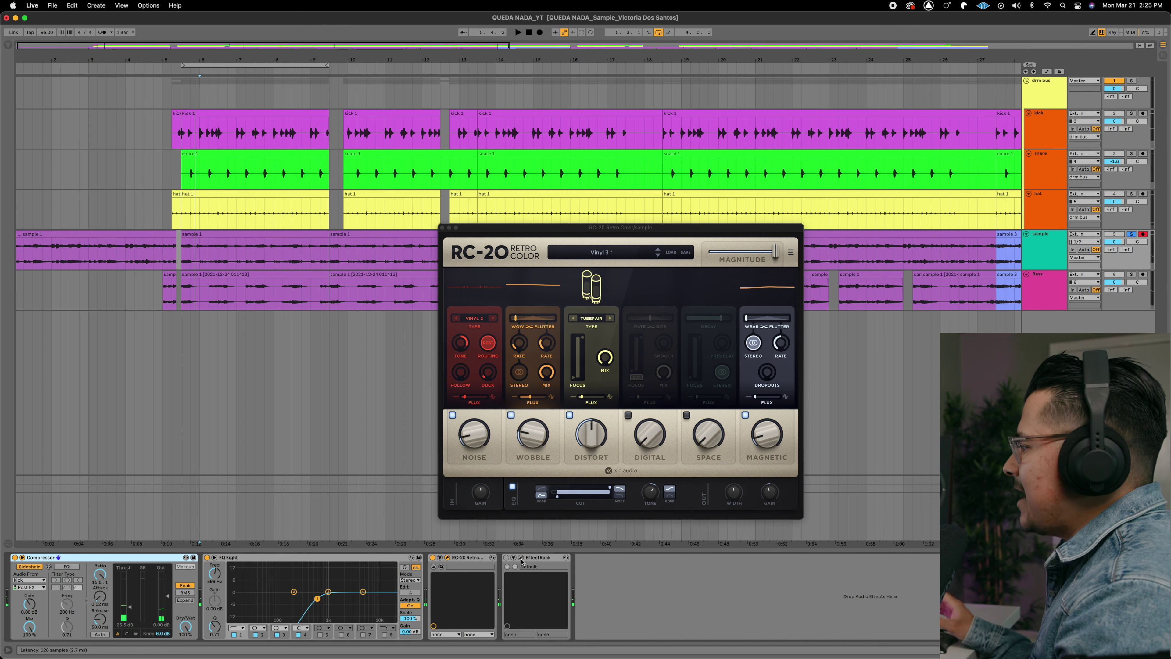
Open the sample track's EffectRack in place of RC-20, audition the loop with the rack off and on, and leave it on
{"action": "left_click", "coordinate": [522, 558]}
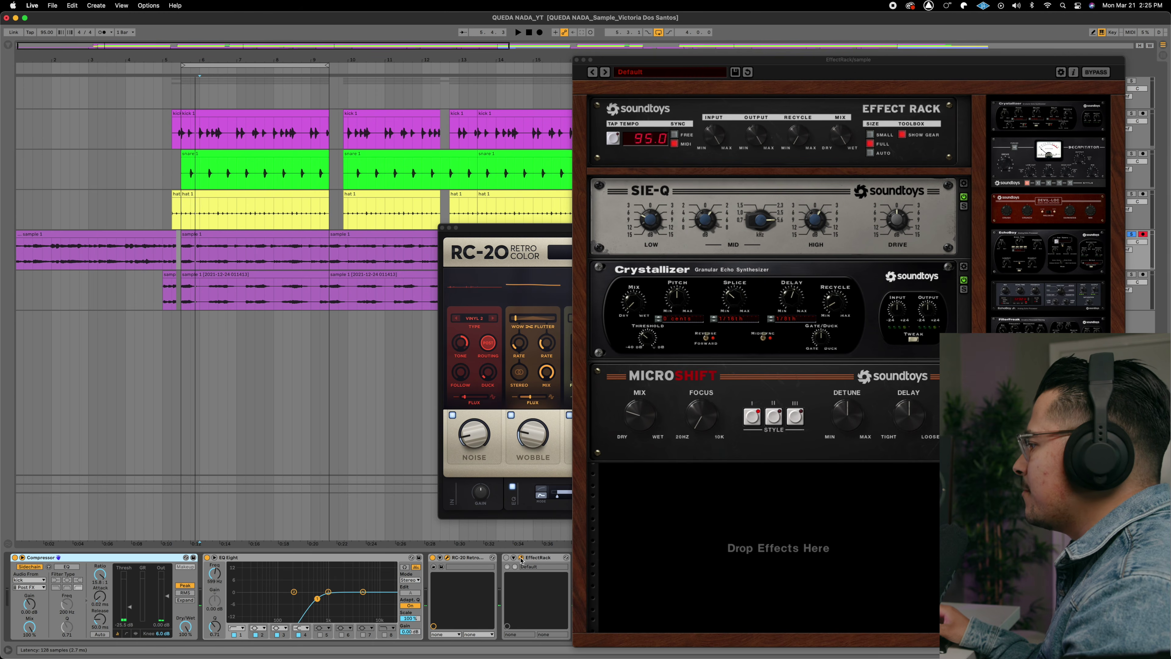
{"action": "left_click", "coordinate": [443, 228]}
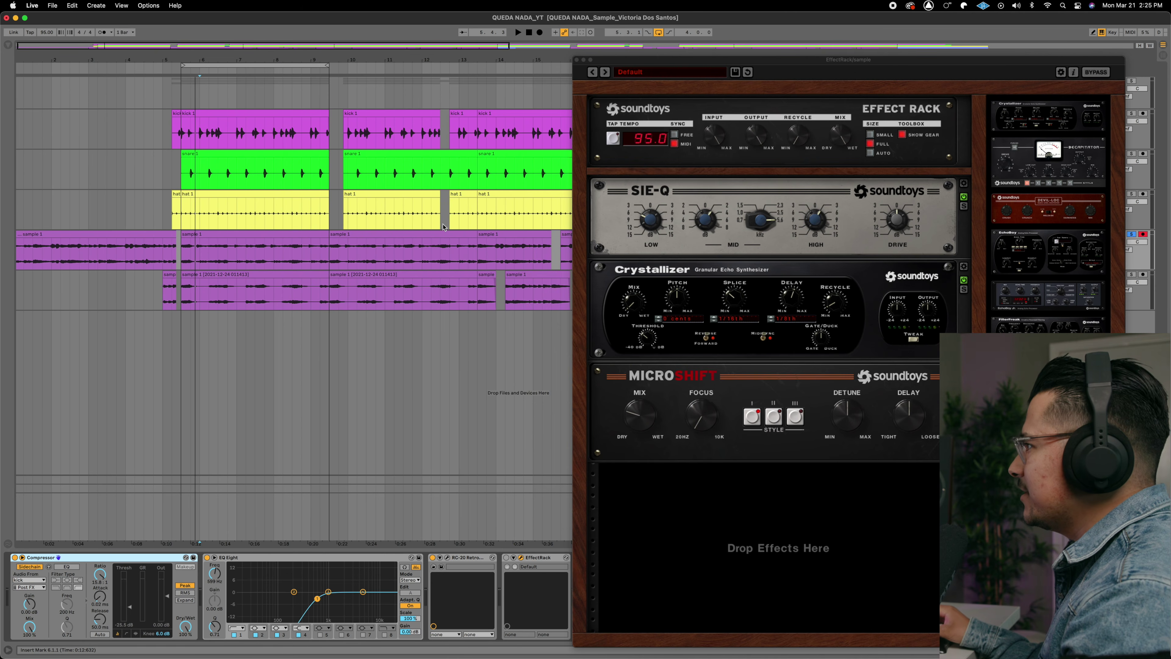
{"action": "left_click_drag", "start_coordinate": [639, 65], "coordinate": [526, 21]}
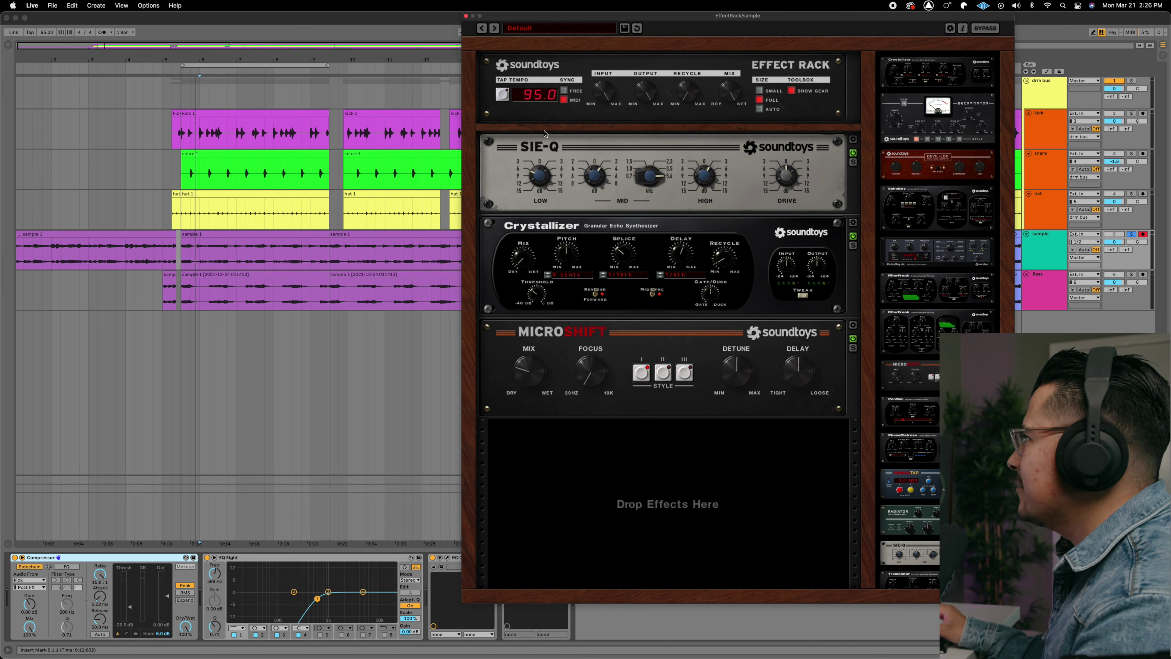
{"action": "left_click_drag", "start_coordinate": [535, 15], "coordinate": [669, 16]}
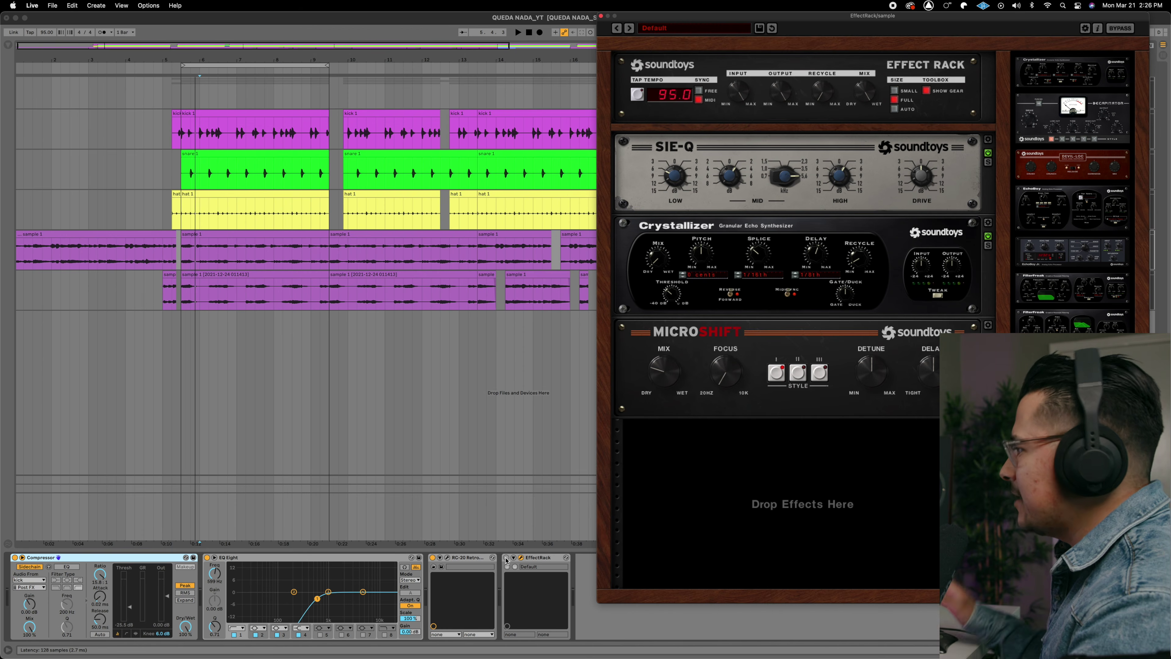
{"action": "key", "text": "space"}
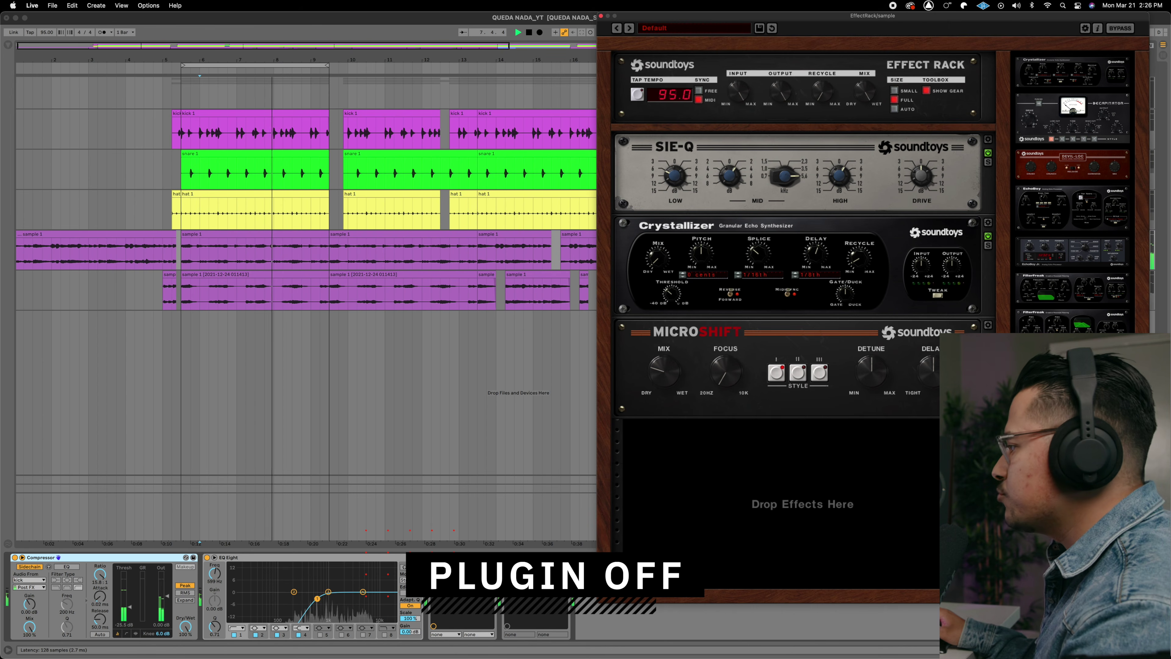
{"action": "left_click", "coordinate": [508, 557]}
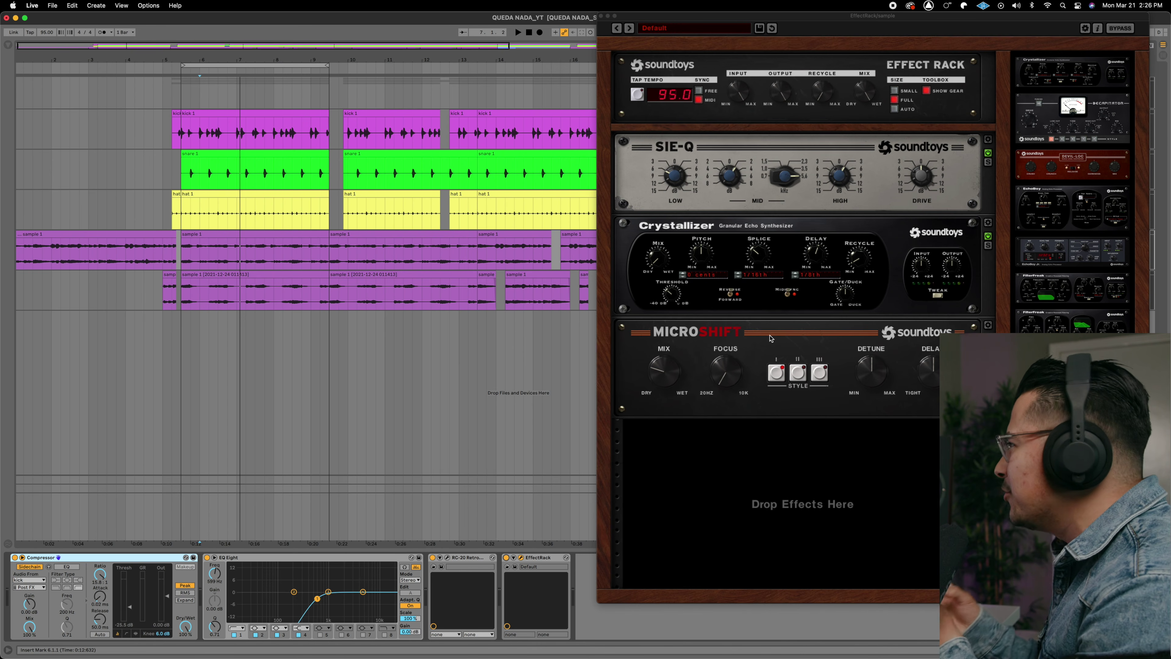
{"action": "key", "text": "space"}
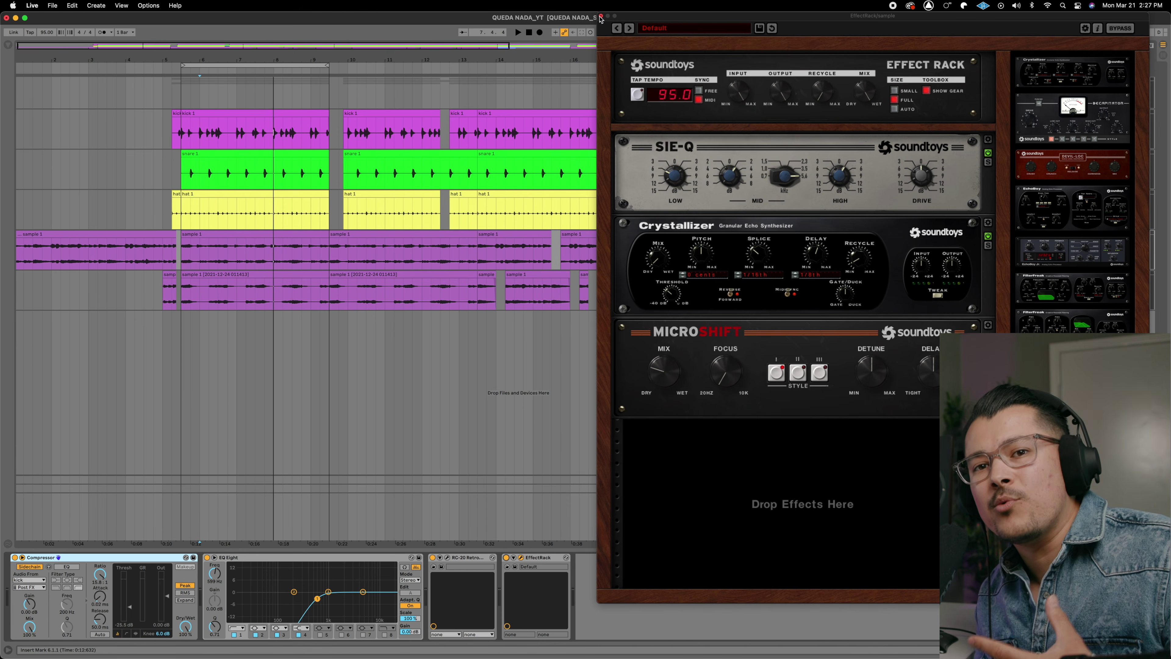
{"action": "left_click_drag", "start_coordinate": [637, 21], "coordinate": [135, 36]}
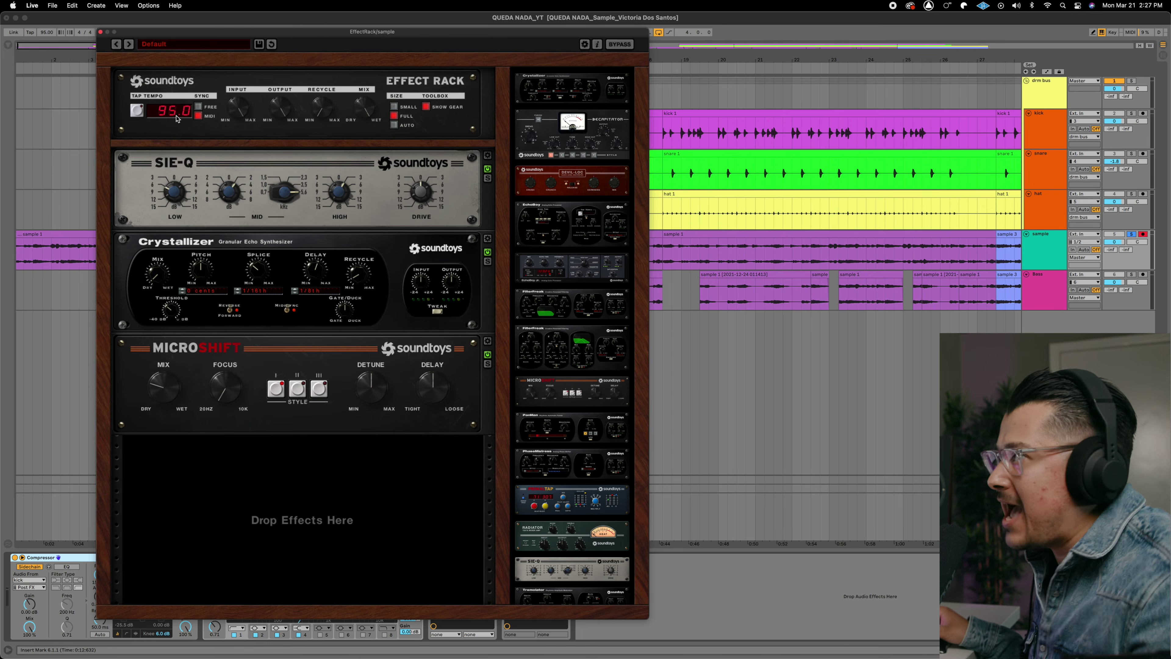
{"action": "left_click", "coordinate": [100, 31]}
Show the Bass track's devices, solo the track, and loop its section from 8.2.1 to 8.4.1
{"action": "left_click", "coordinate": [1038, 293]}
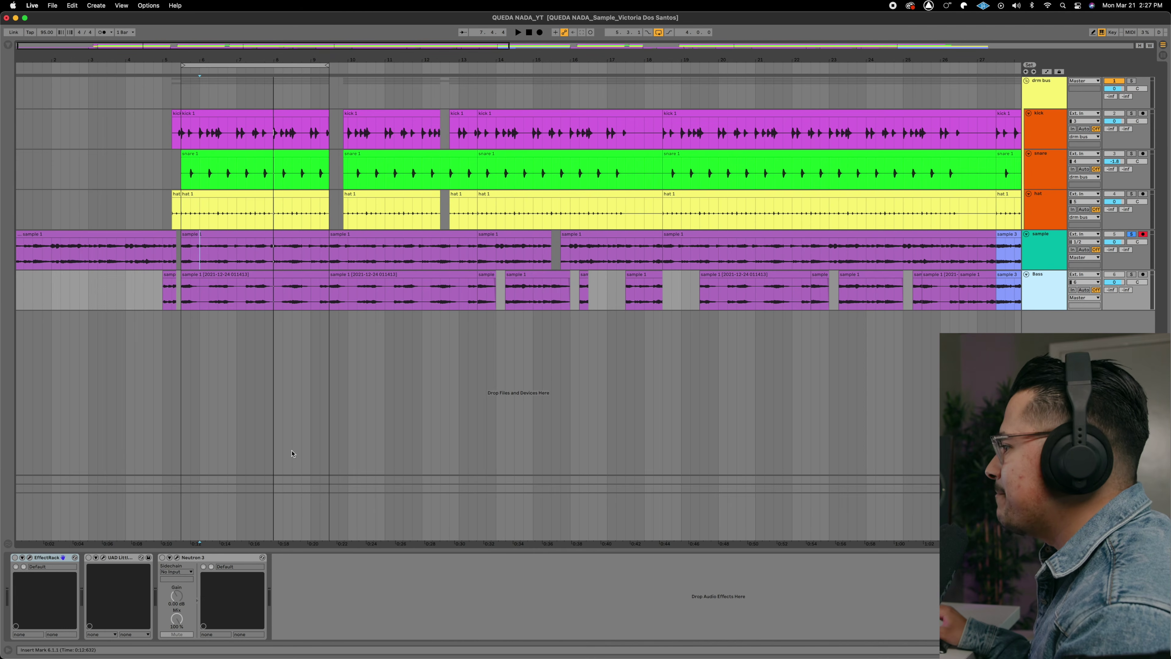
{"action": "left_click", "coordinate": [16, 590]}
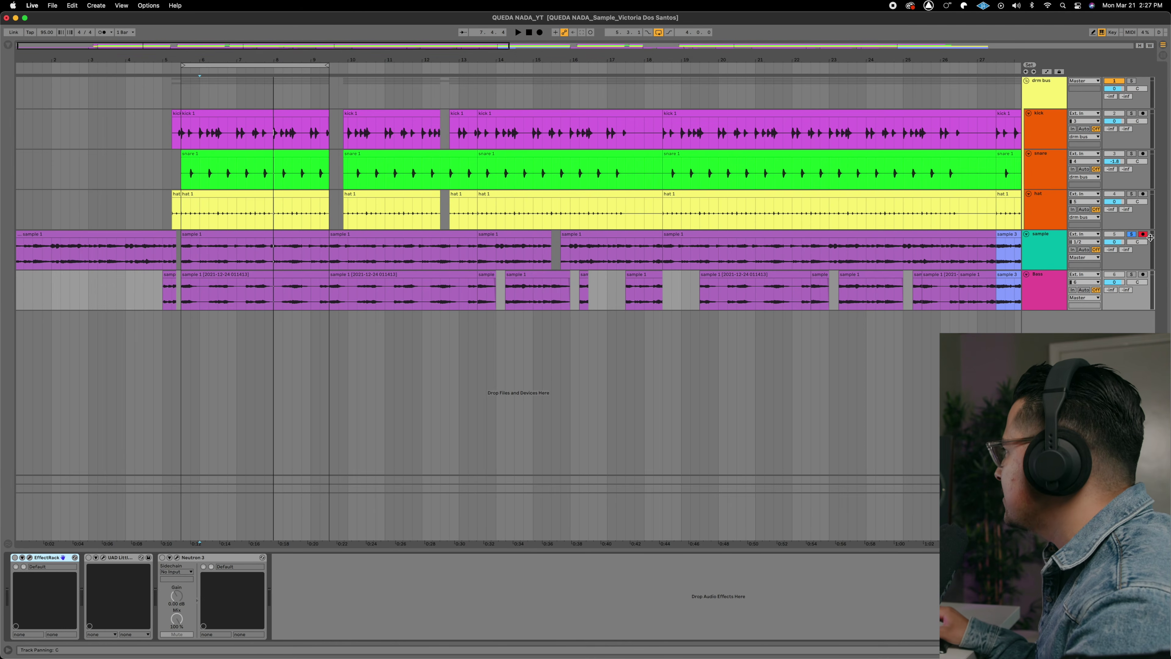
{"action": "left_click", "coordinate": [1132, 275]}
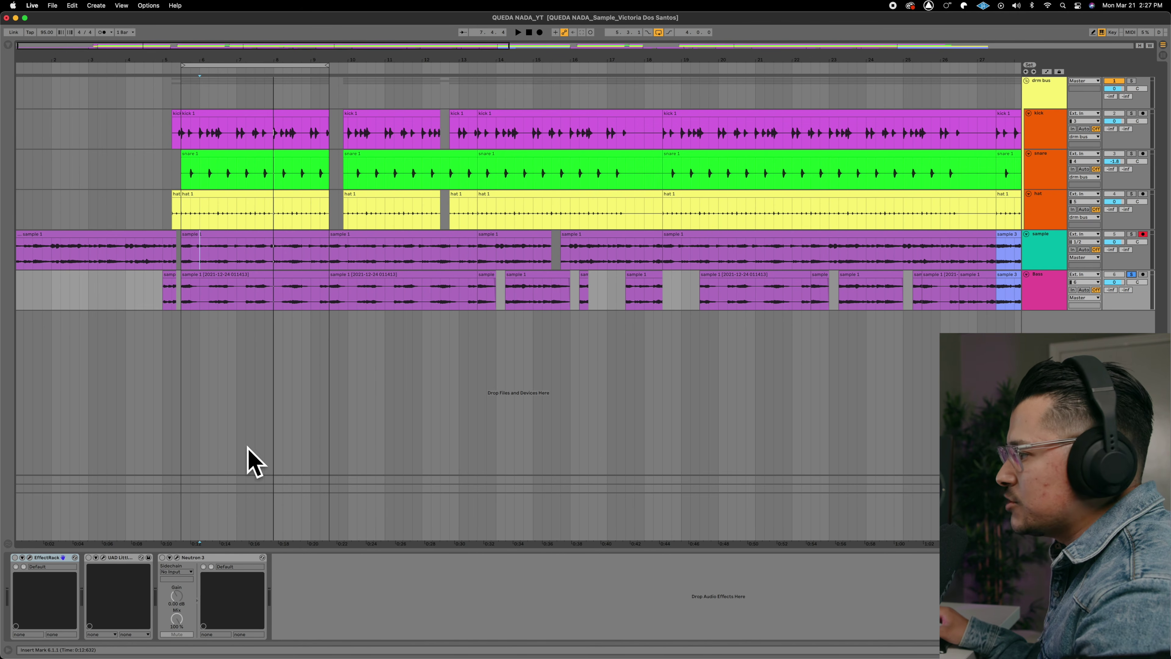
{"action": "key", "text": "space"}
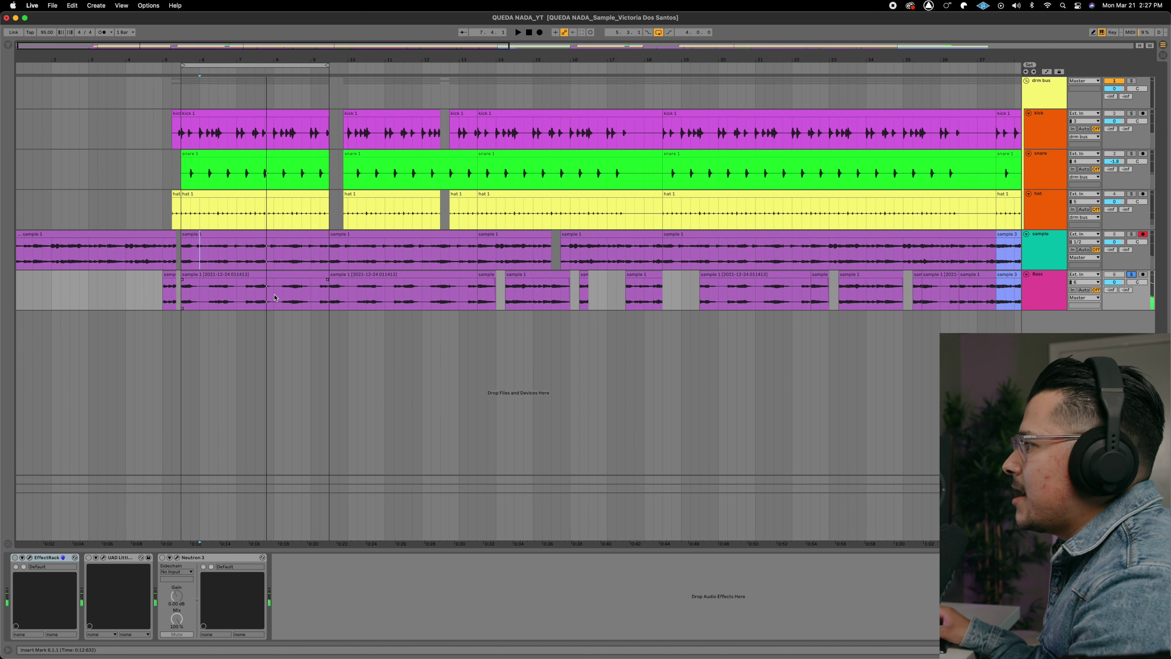
{"action": "left_click_drag", "start_coordinate": [283, 295], "coordinate": [302, 295]}
{"action": "key", "text": "super+l"}
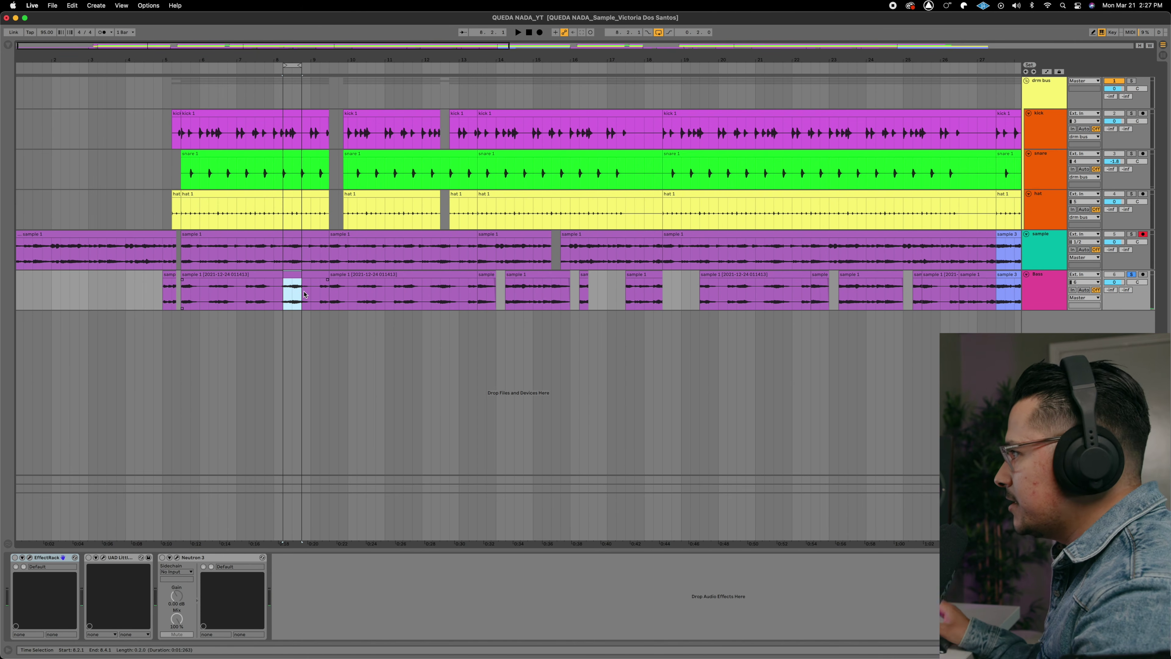
Turn on the Bass track's EffectRack and adjust the FilterFreak frequency
{"action": "left_click", "coordinate": [14, 557]}
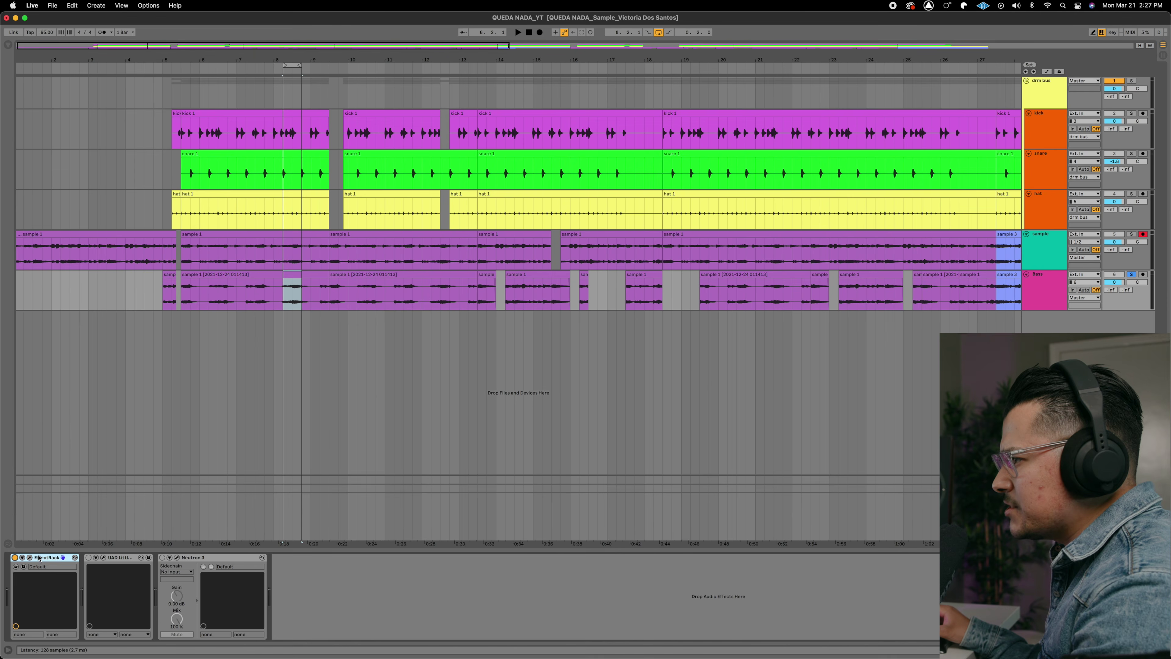
{"action": "left_click", "coordinate": [30, 557]}
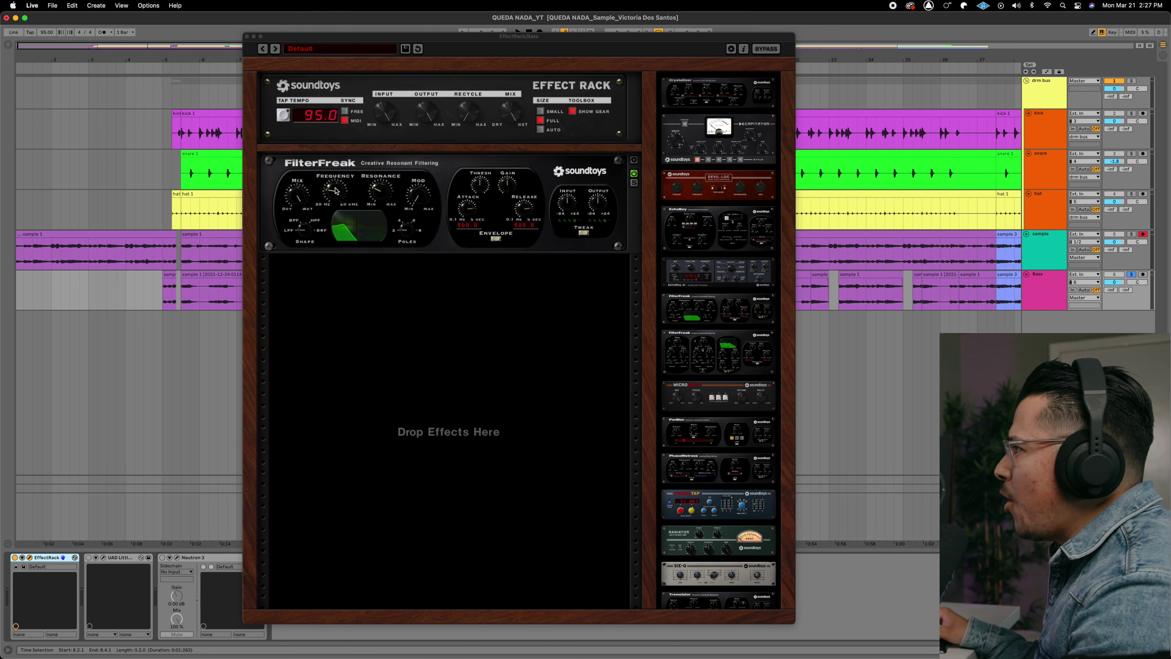
{"action": "left_click_drag", "start_coordinate": [333, 194], "coordinate": [348, 211]}
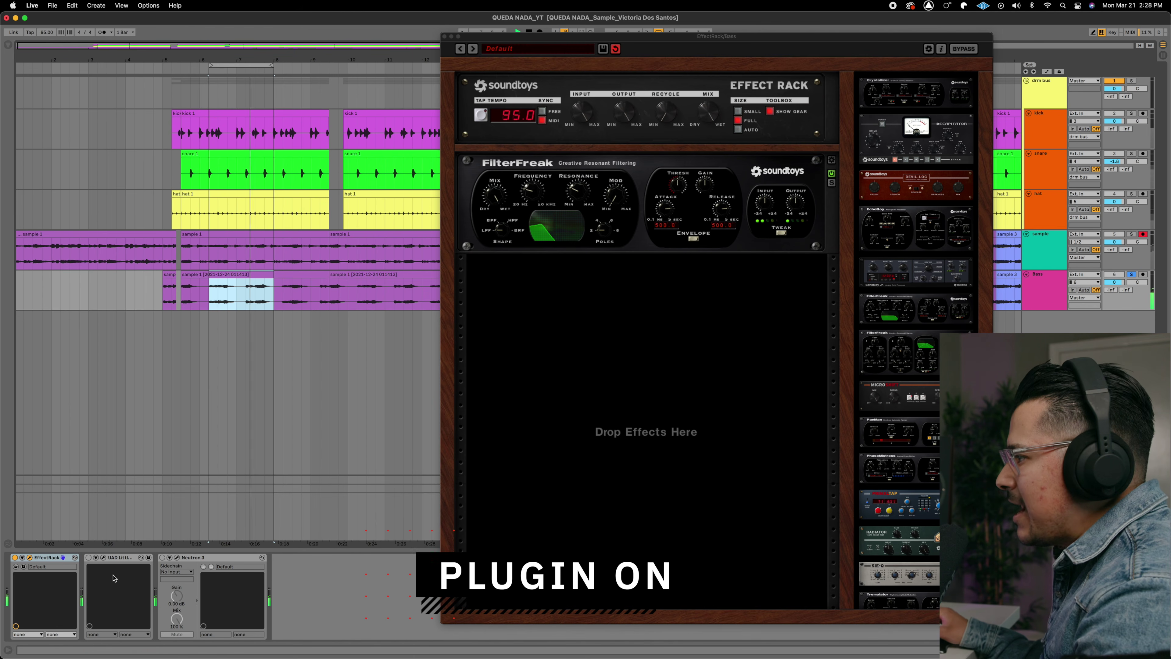
Open the Bass track's UAD Little Labs VOG in place of EffectRack, turn it on during playback, and hide the plugin windows
{"action": "left_click", "coordinate": [103, 557]}
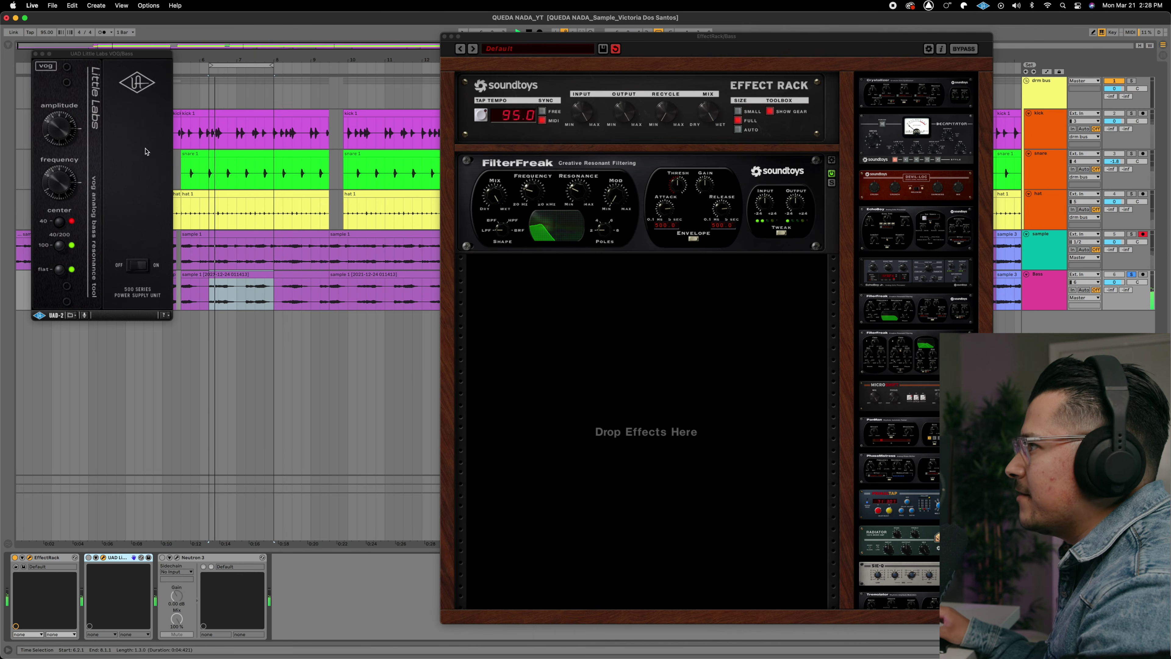
{"action": "left_click", "coordinate": [445, 36]}
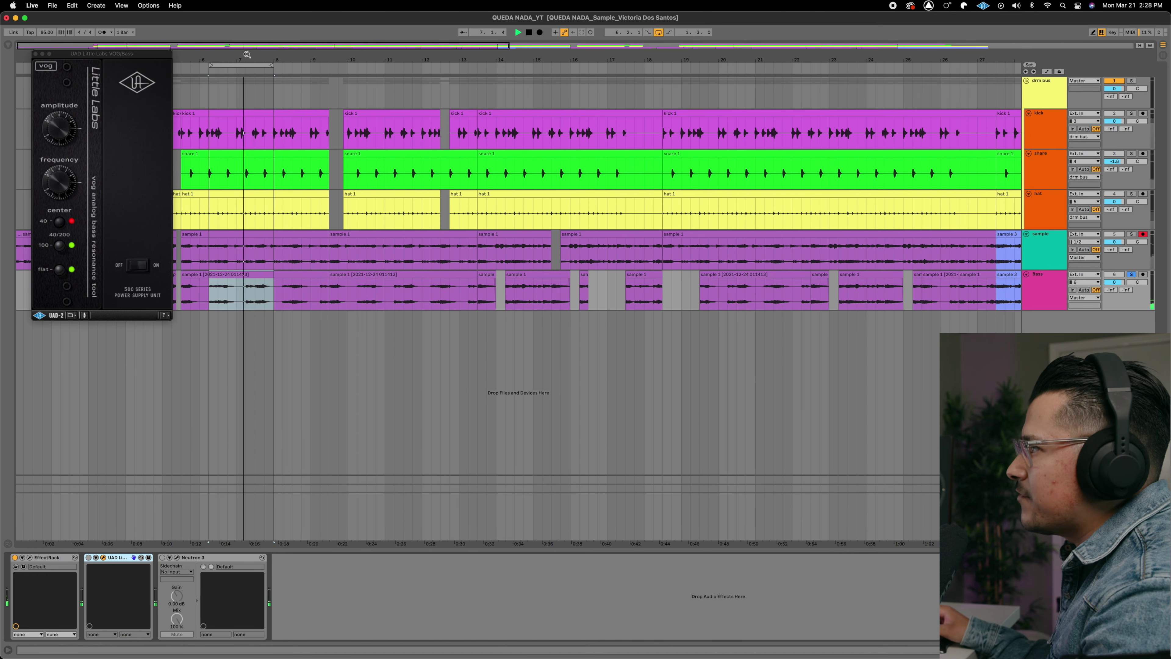
{"action": "left_click_drag", "start_coordinate": [133, 58], "coordinate": [343, 226]}
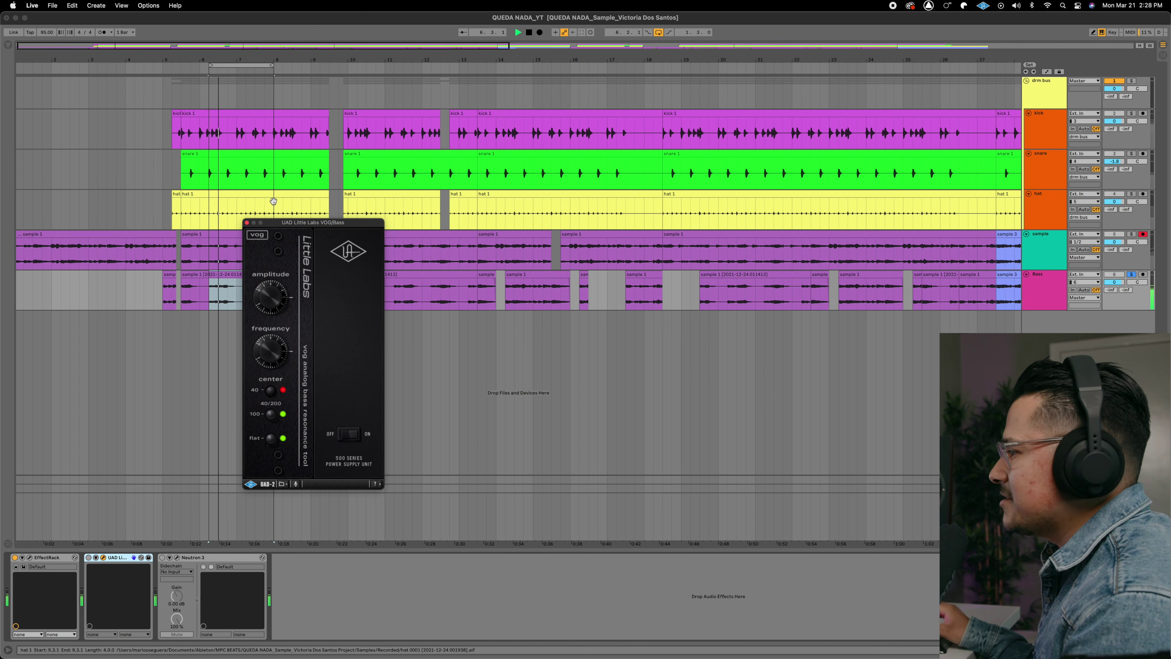
{"action": "left_click", "coordinate": [88, 559]}
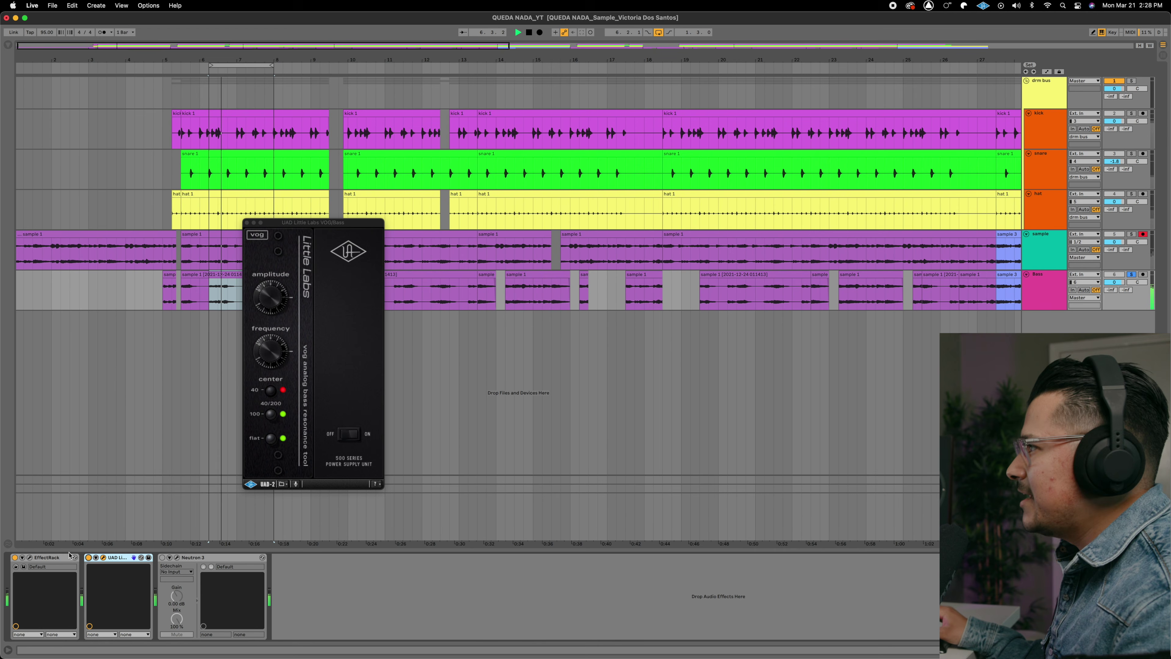
{"action": "key", "text": "super+alt+p"}
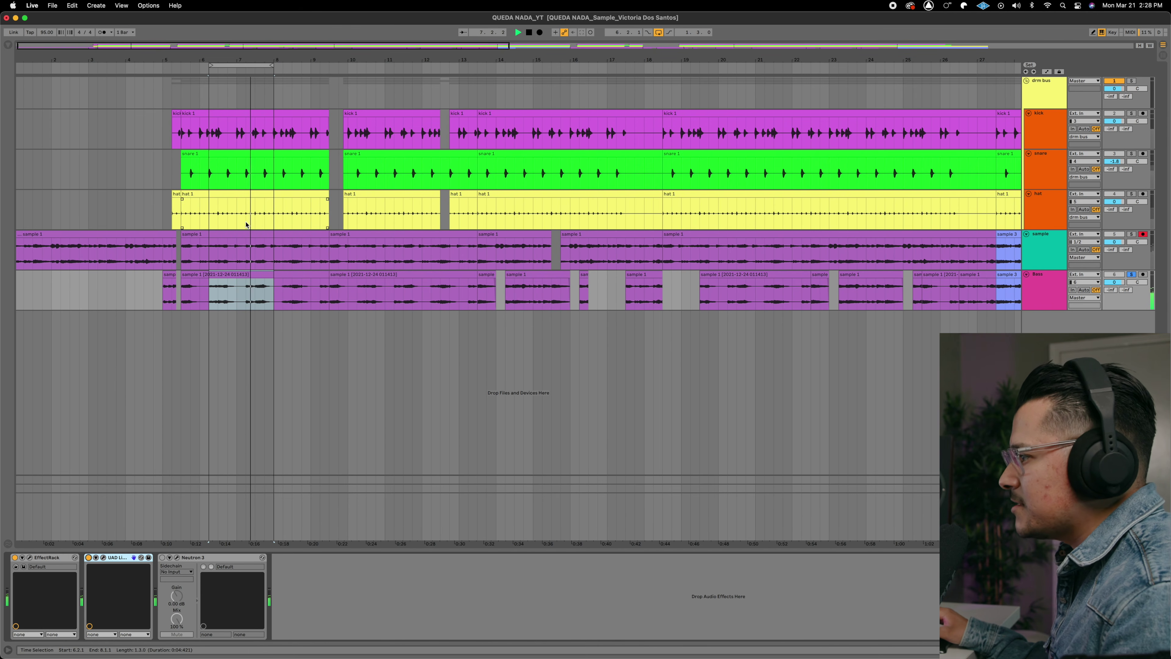
Open Neutron 3 on the Bass track, move its window clear of the devices, and stop playback
{"action": "left_click", "coordinate": [207, 618]}
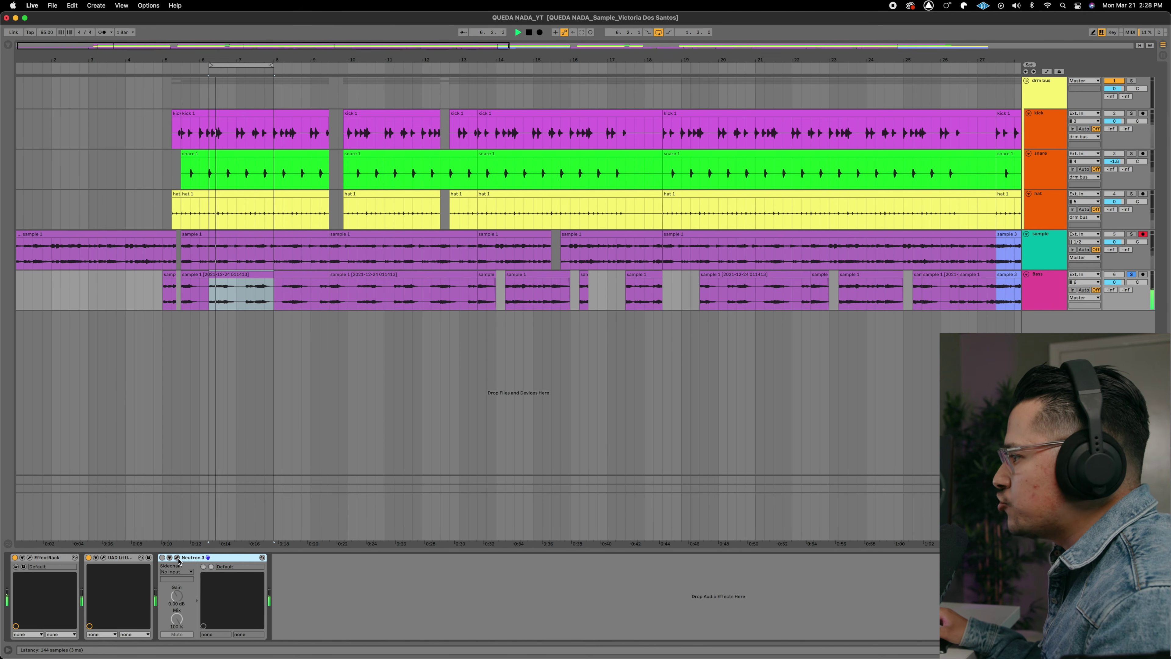
{"action": "left_click", "coordinate": [177, 558]}
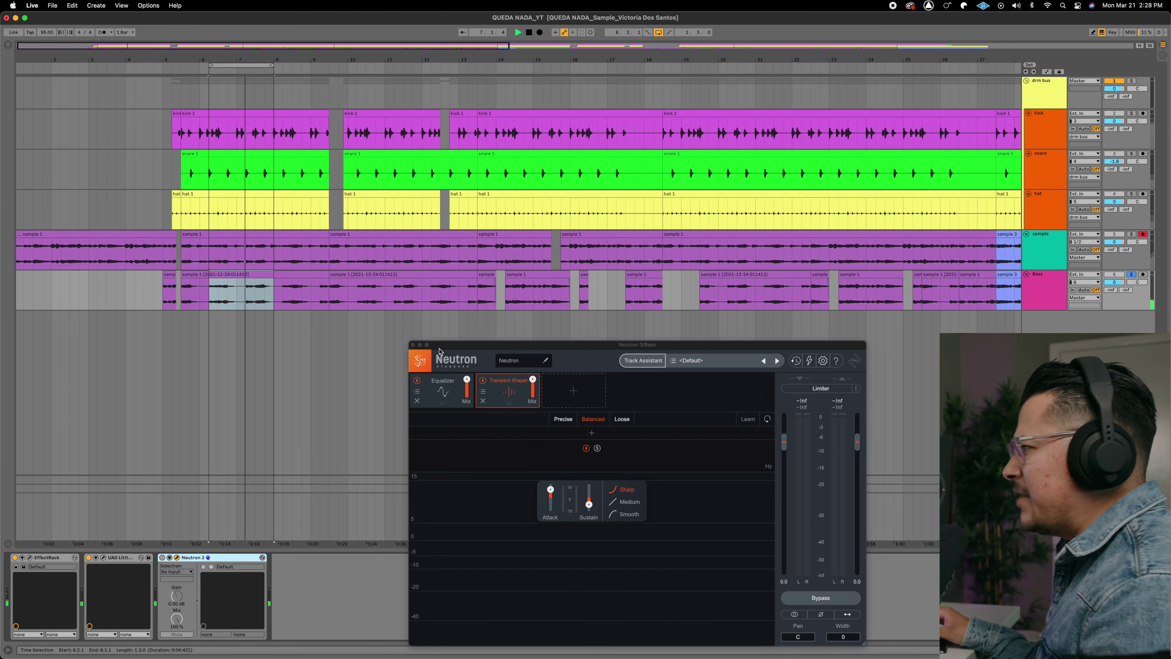
{"action": "left_click_drag", "start_coordinate": [504, 347], "coordinate": [336, 219]}
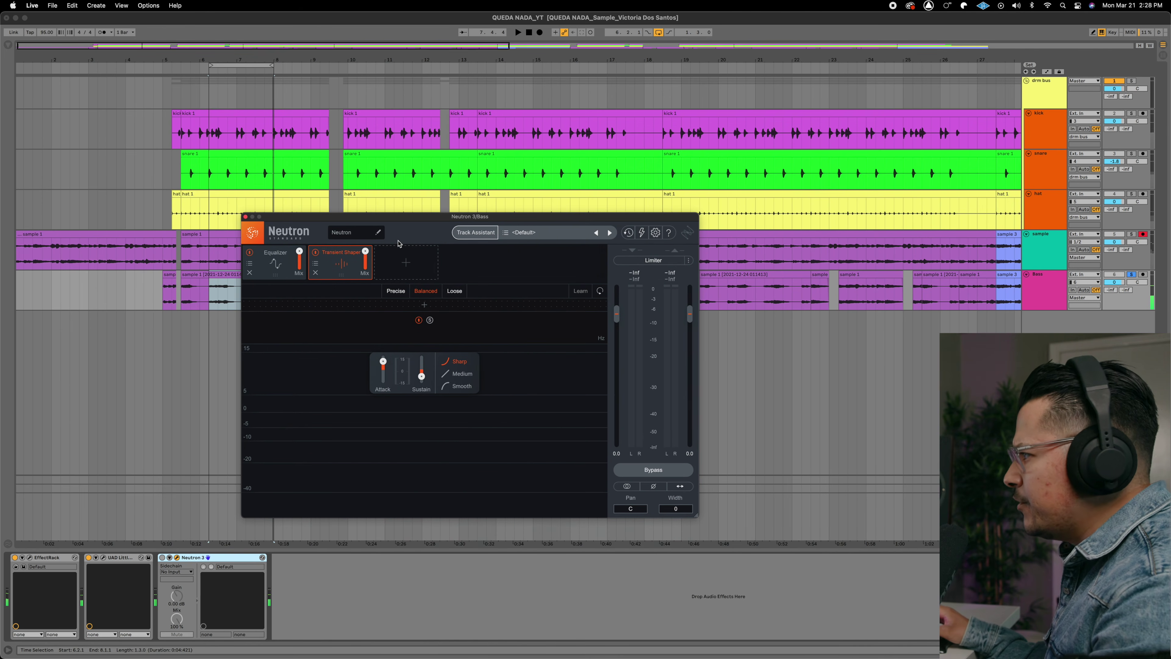
{"action": "key", "text": "space"}
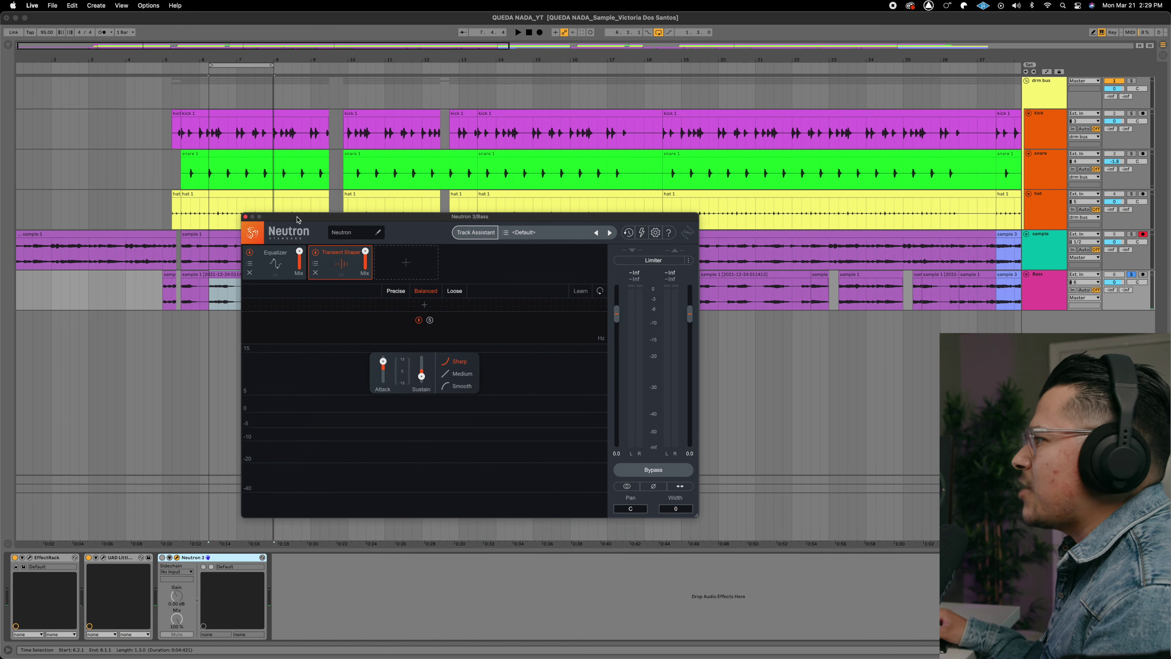
{"action": "left_click_drag", "start_coordinate": [297, 219], "coordinate": [464, 243]}
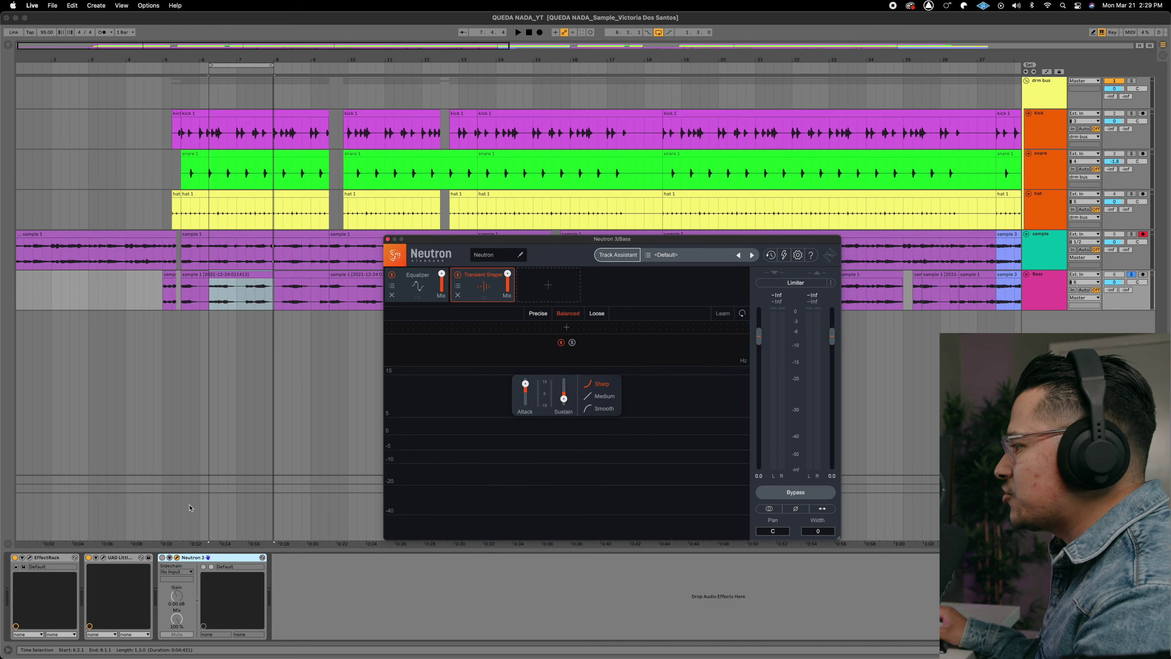
Audition the Bass loop with Neutron 3 off and on, and leave it turned on
{"action": "left_click", "coordinate": [163, 560]}
{"action": "key", "text": "space"}
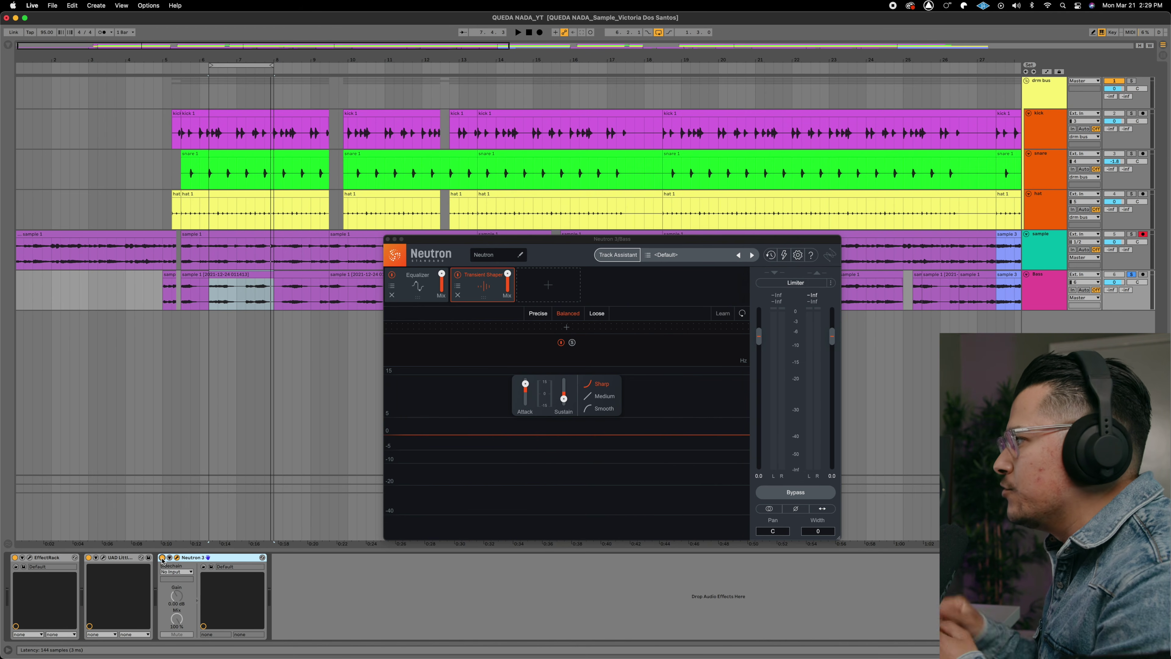
{"action": "left_click", "coordinate": [162, 558]}
{"action": "key", "text": "space"}
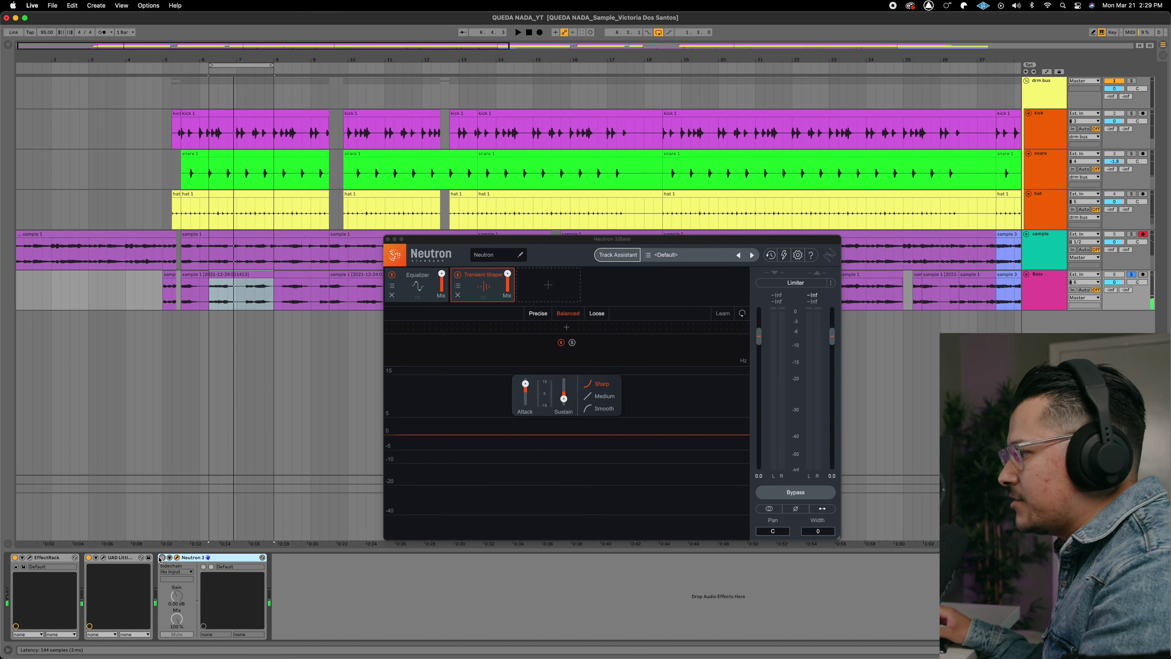
{"action": "left_click", "coordinate": [162, 558]}
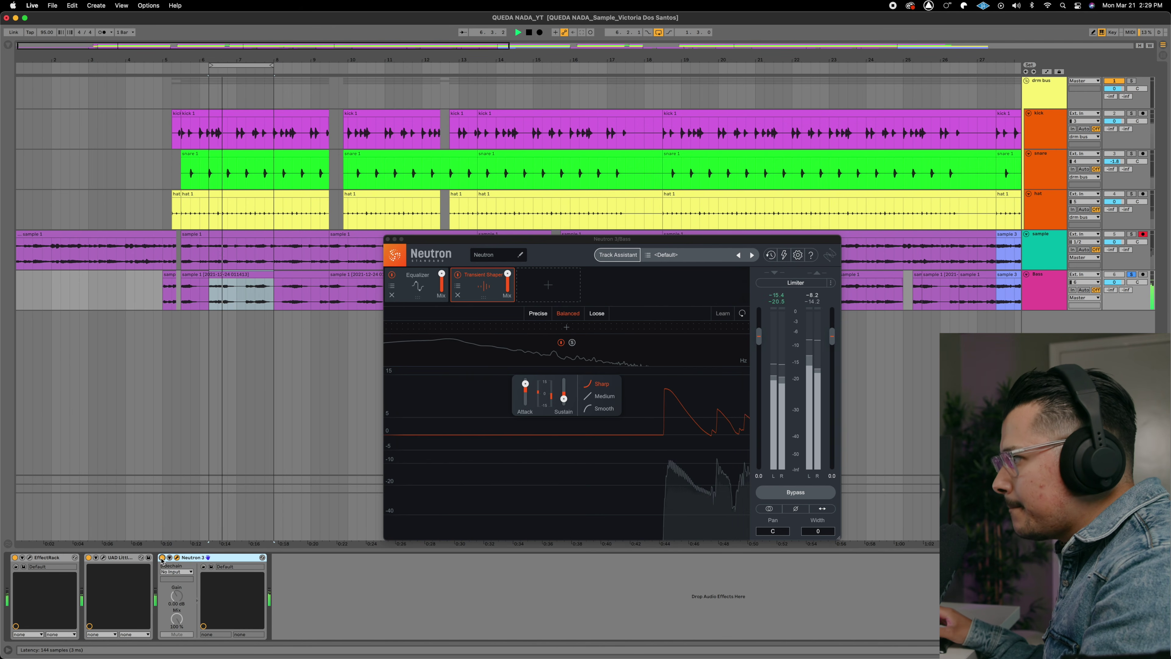
{"action": "key", "text": "space"}
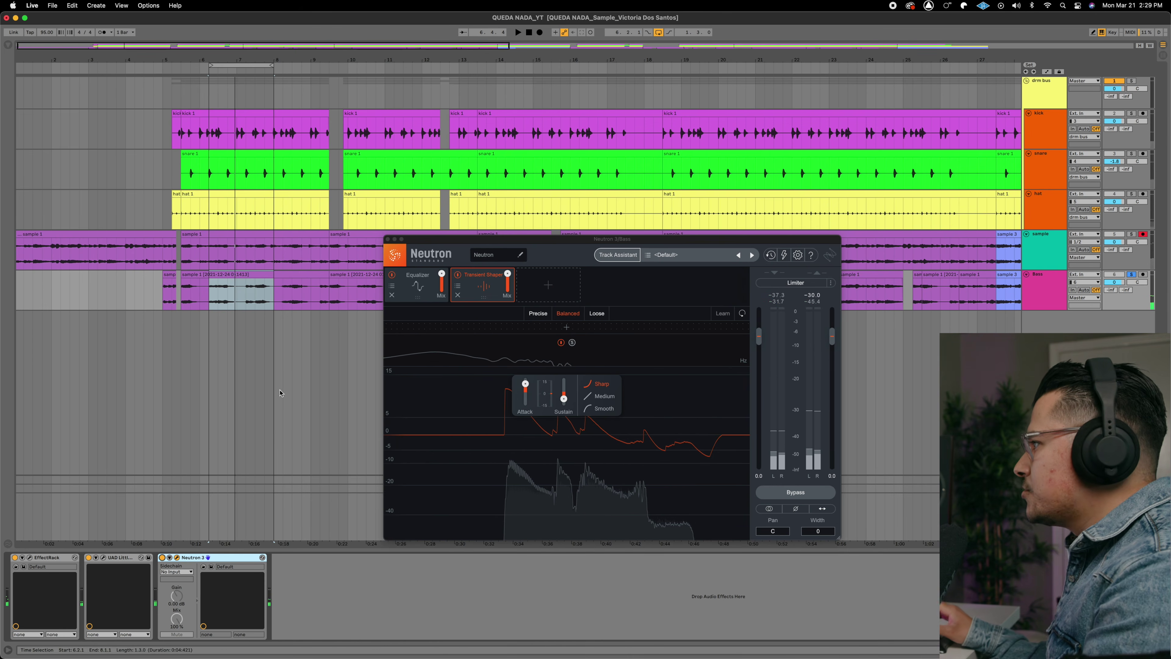
Close Neutron 3, unsolo the Bass track, and play the full mix with the loop extended to 5.3.1 through 13.3.1
{"action": "left_click", "coordinate": [387, 240]}
{"action": "left_click", "coordinate": [1127, 264]}
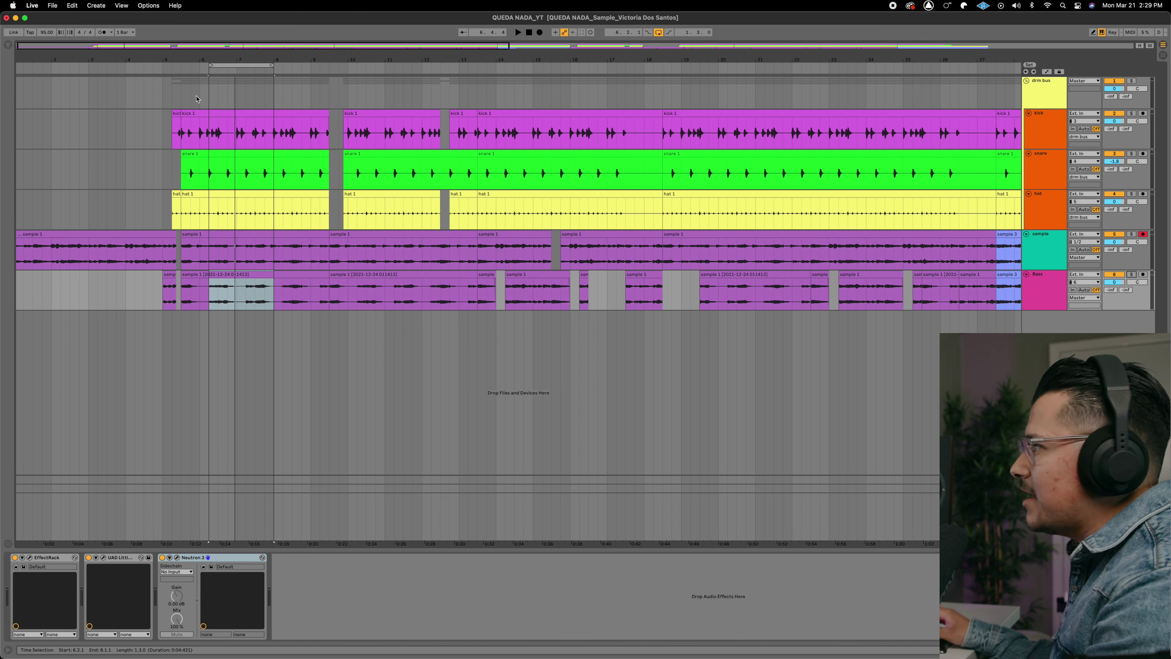
{"action": "left_click_drag", "start_coordinate": [191, 70], "coordinate": [183, 66]}
{"action": "key", "text": "space"}
{"action": "left_click_drag", "start_coordinate": [271, 68], "coordinate": [478, 65]}
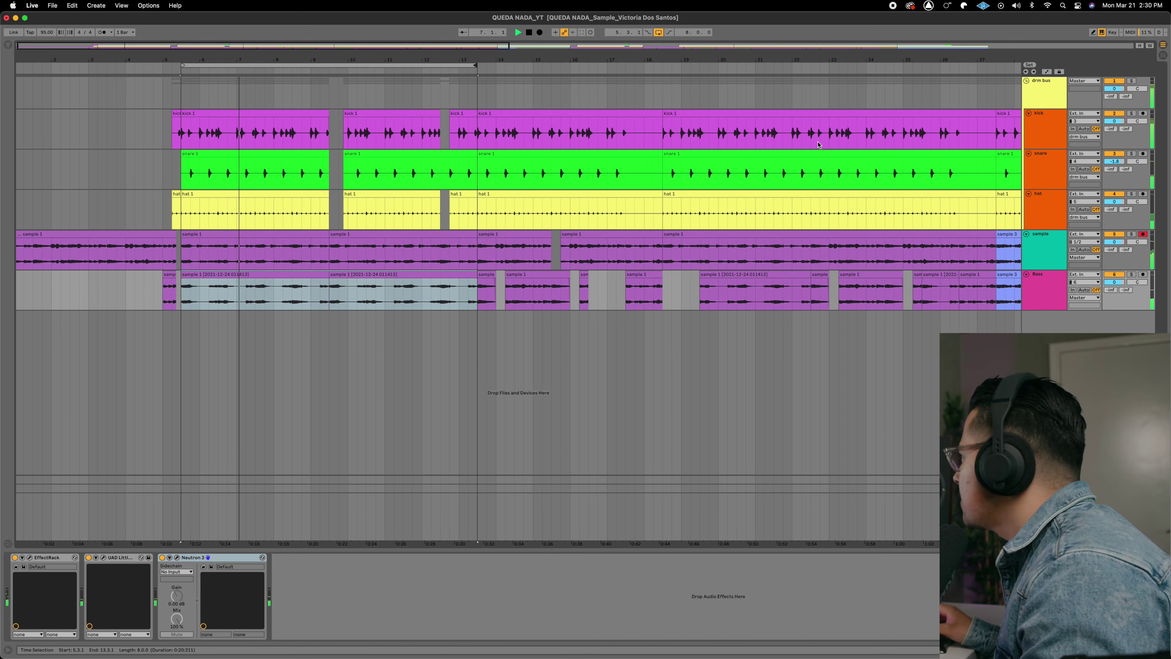
Show the Master track's devices in Session View with playback stopped, and turn on Ozone 9
{"action": "left_click", "coordinate": [1054, 298]}
{"action": "key", "text": "Tab"}
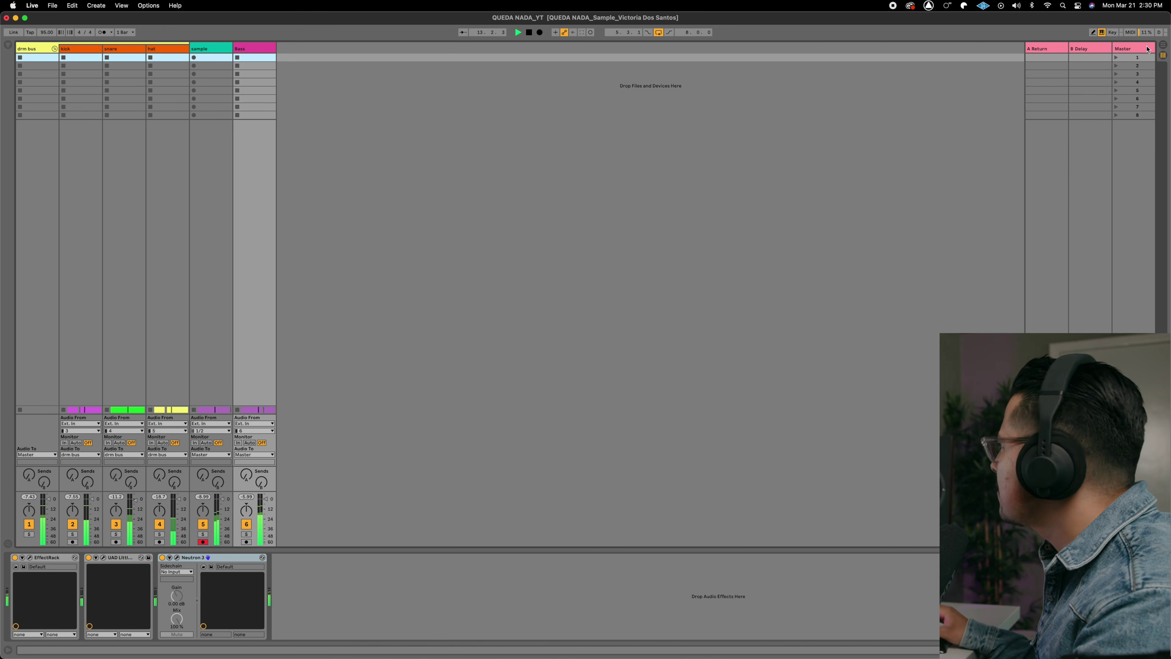
{"action": "key", "text": "space"}
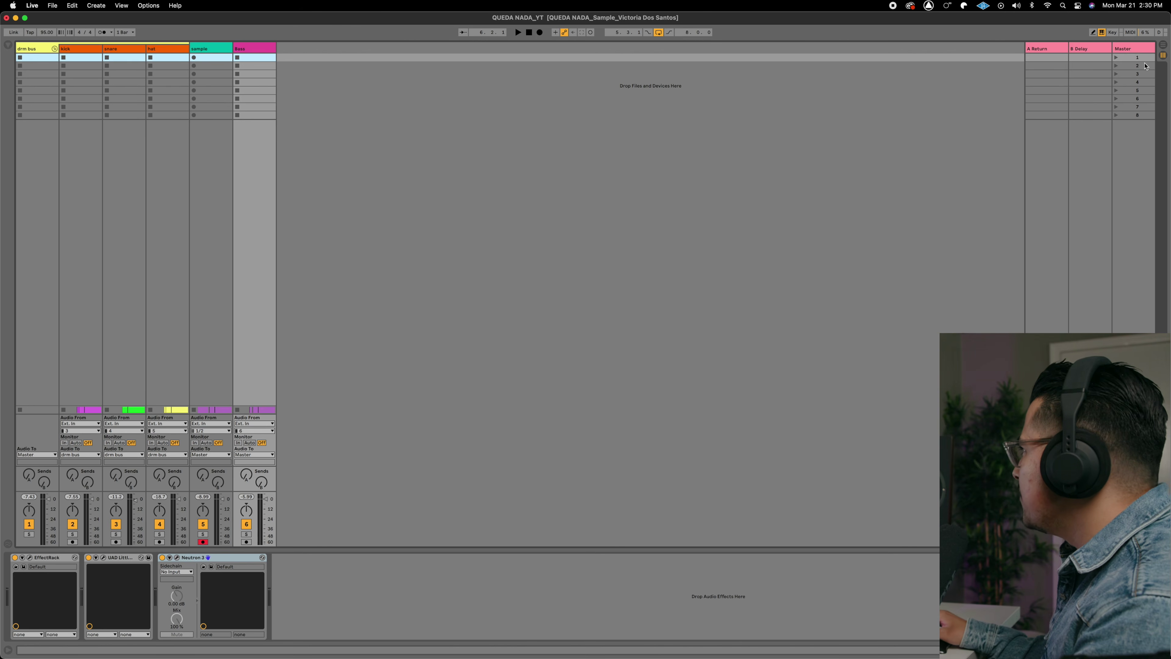
{"action": "left_click", "coordinate": [1137, 48]}
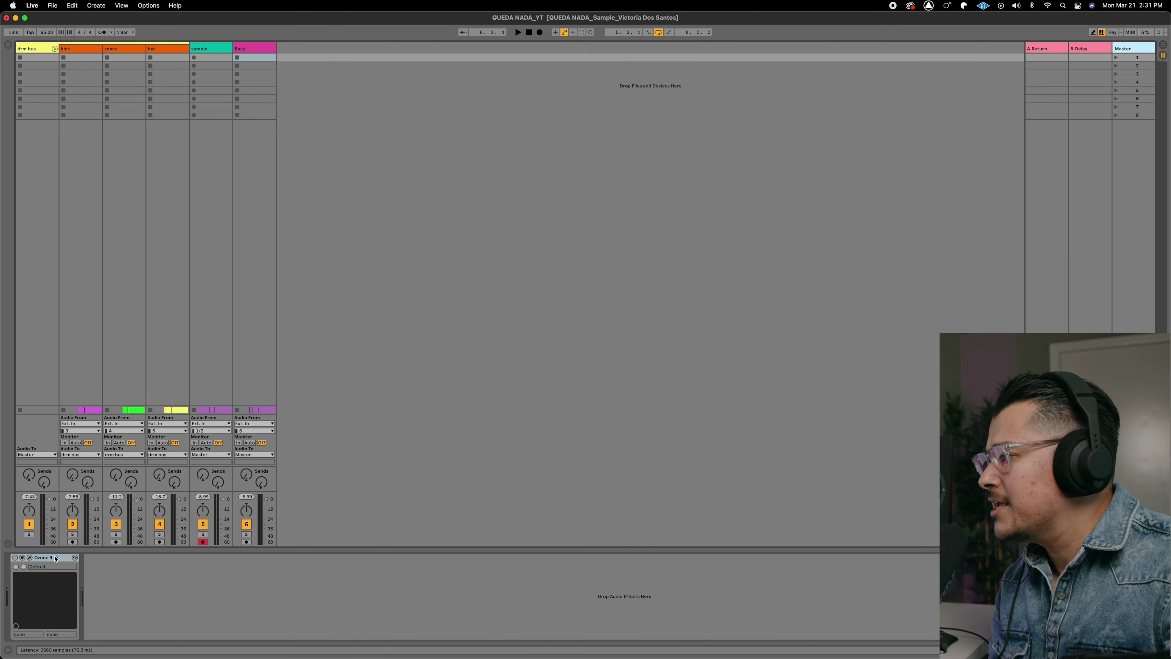
{"action": "left_click", "coordinate": [15, 558]}
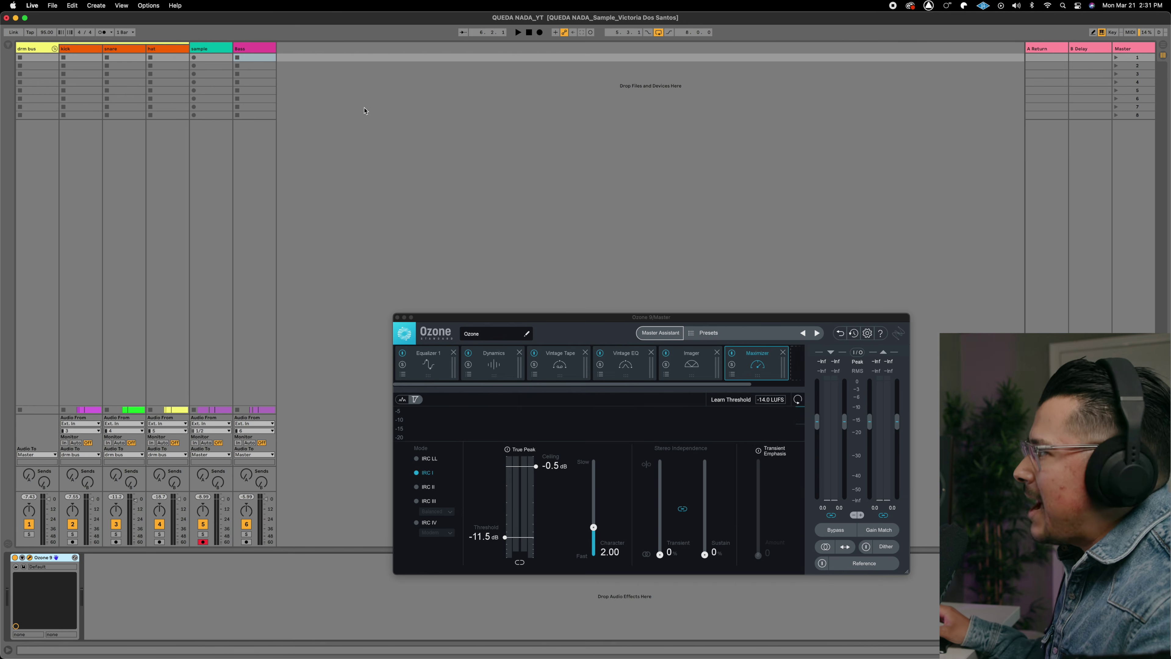
{"action": "left_click_drag", "start_coordinate": [450, 321], "coordinate": [363, 163]}
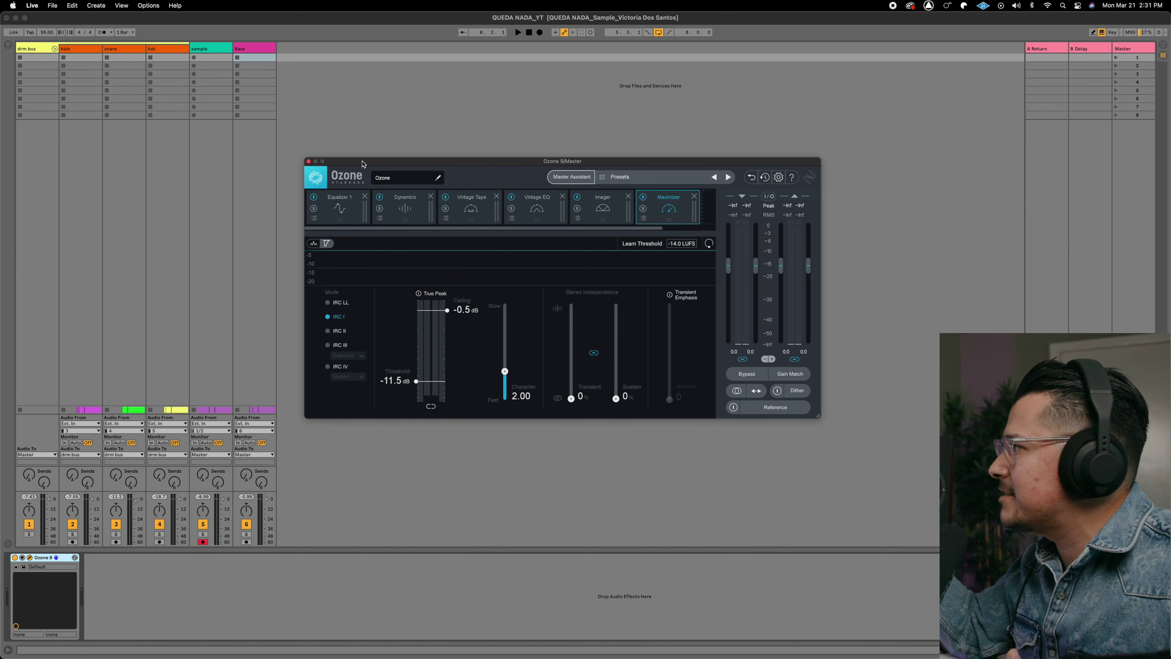
Examine the settings of Ozone 9's Equalizer, Dynamics, Vintage Tape, Vintage EQ, Imager and Maximizer modules in turn
{"action": "left_click", "coordinate": [340, 203]}
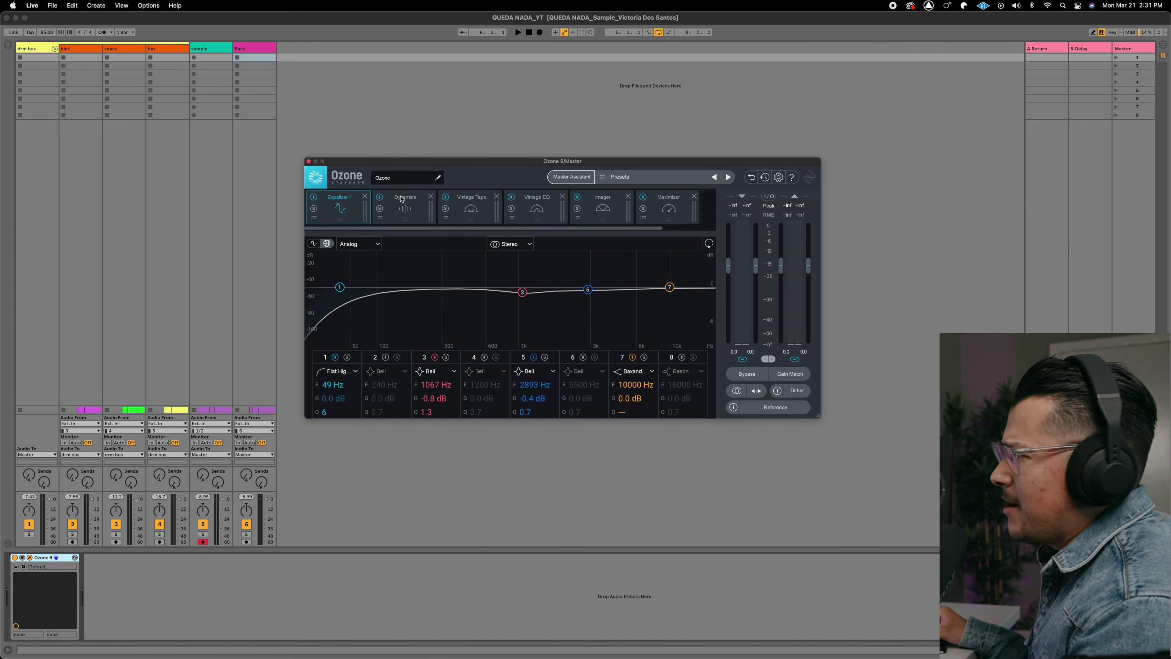
{"action": "left_click_drag", "start_coordinate": [567, 165], "coordinate": [535, 164]}
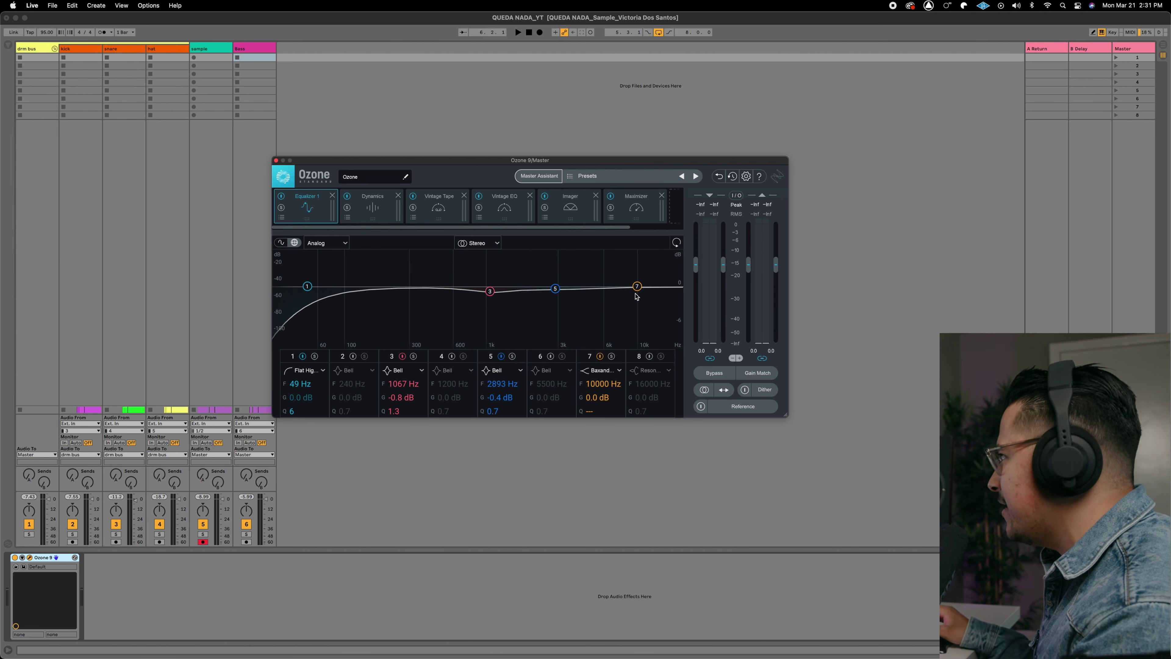
{"action": "left_click", "coordinate": [378, 211]}
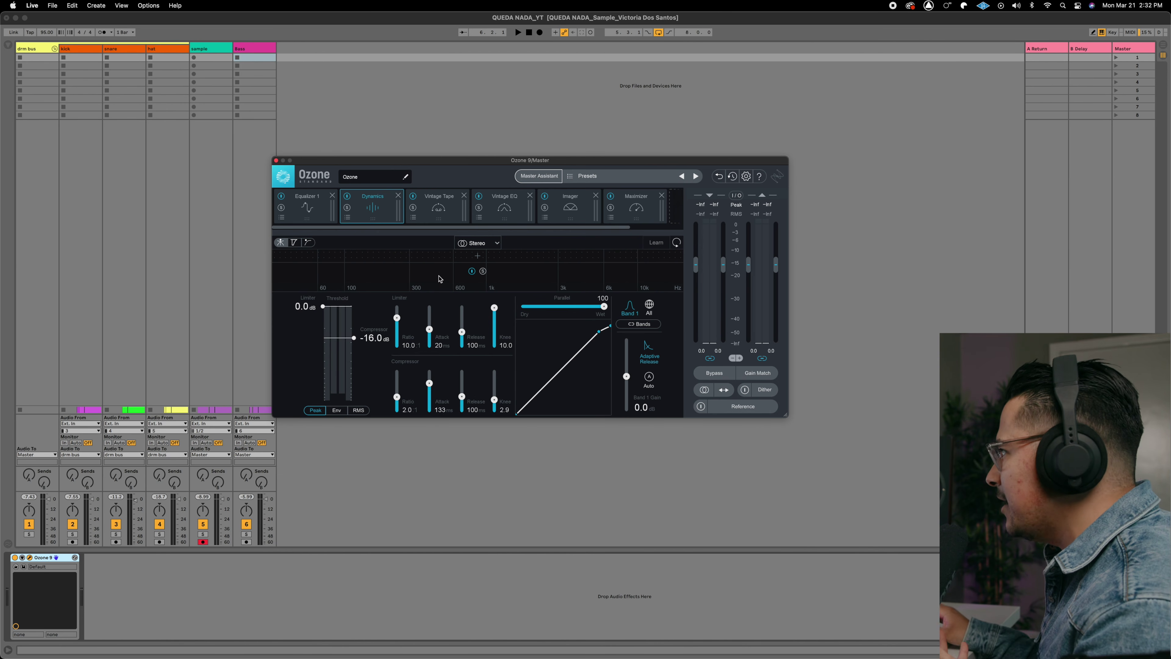
{"action": "left_click", "coordinate": [431, 216]}
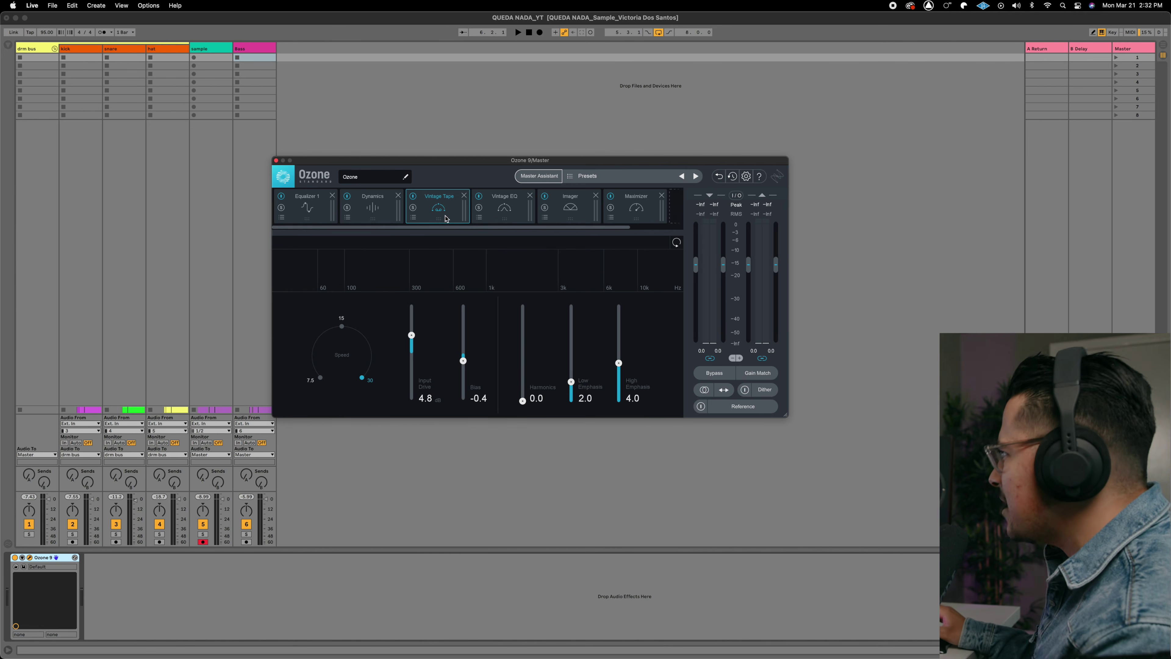
{"action": "left_click", "coordinate": [501, 208]}
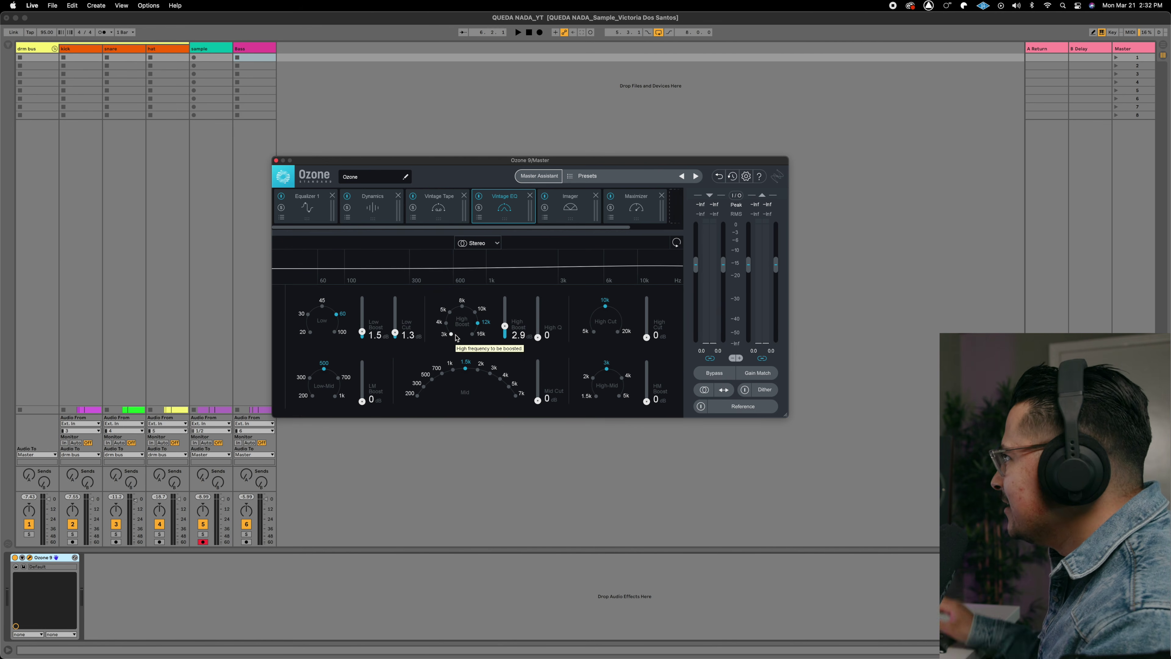
{"action": "left_click", "coordinate": [547, 204]}
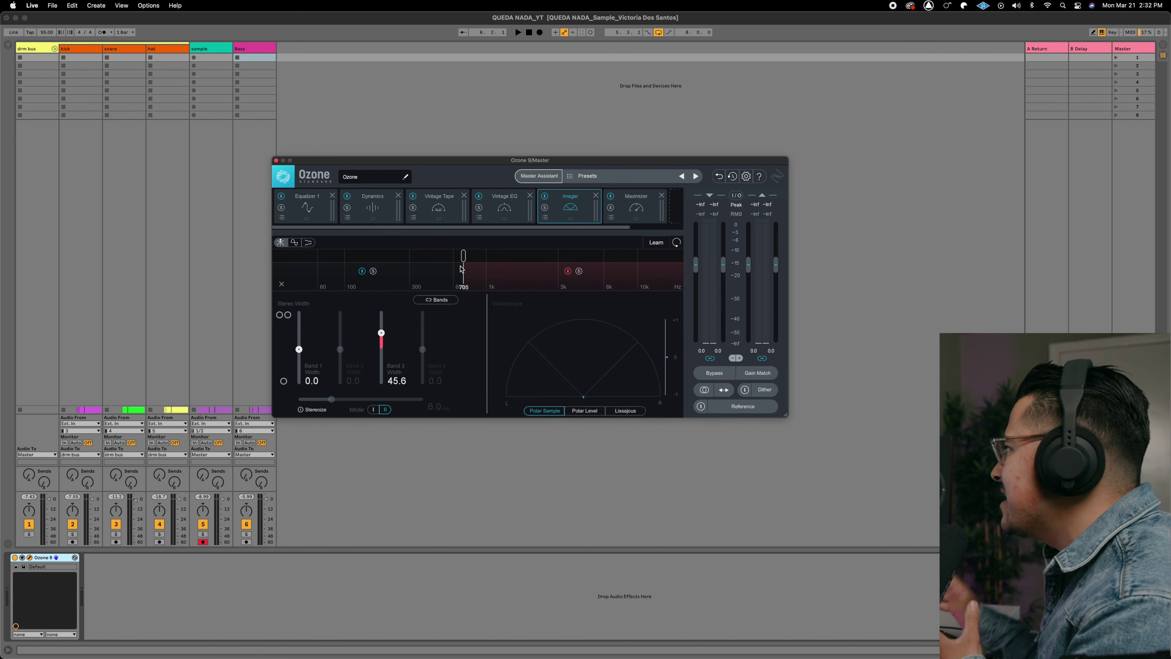
{"action": "left_click", "coordinate": [632, 214]}
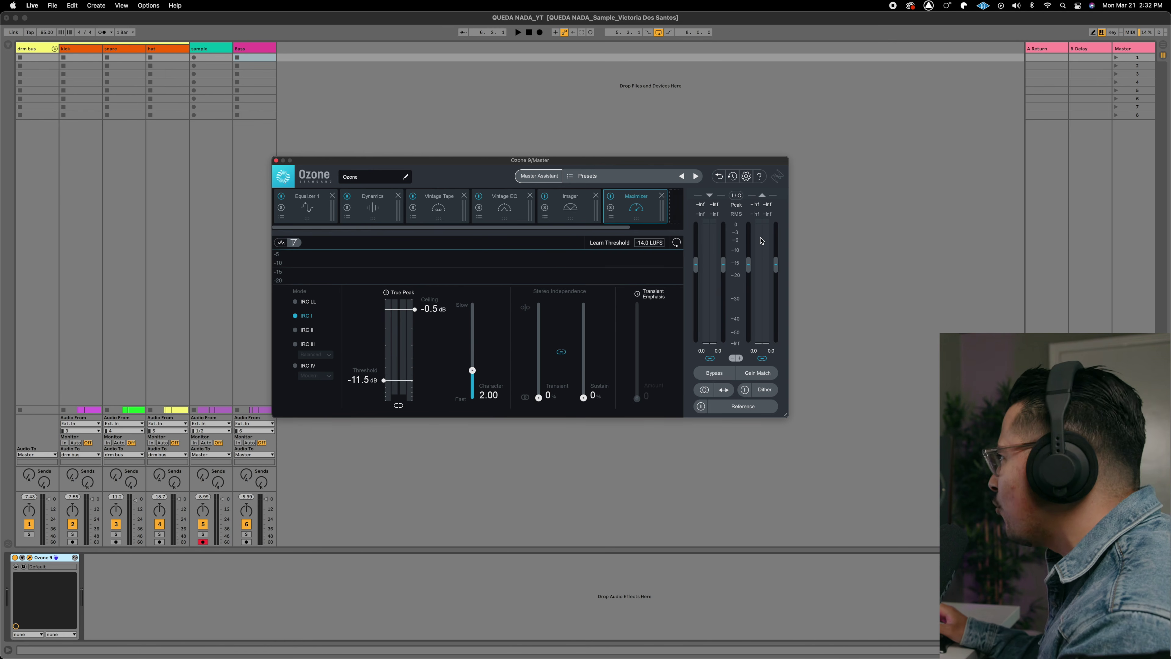
Raise the Maximizer threshold to -1.5 dB and bring it down to -12.3 dB while auditioning the looped mix
{"action": "key", "text": "space"}
{"action": "left_click_drag", "start_coordinate": [384, 380], "coordinate": [384, 317]}
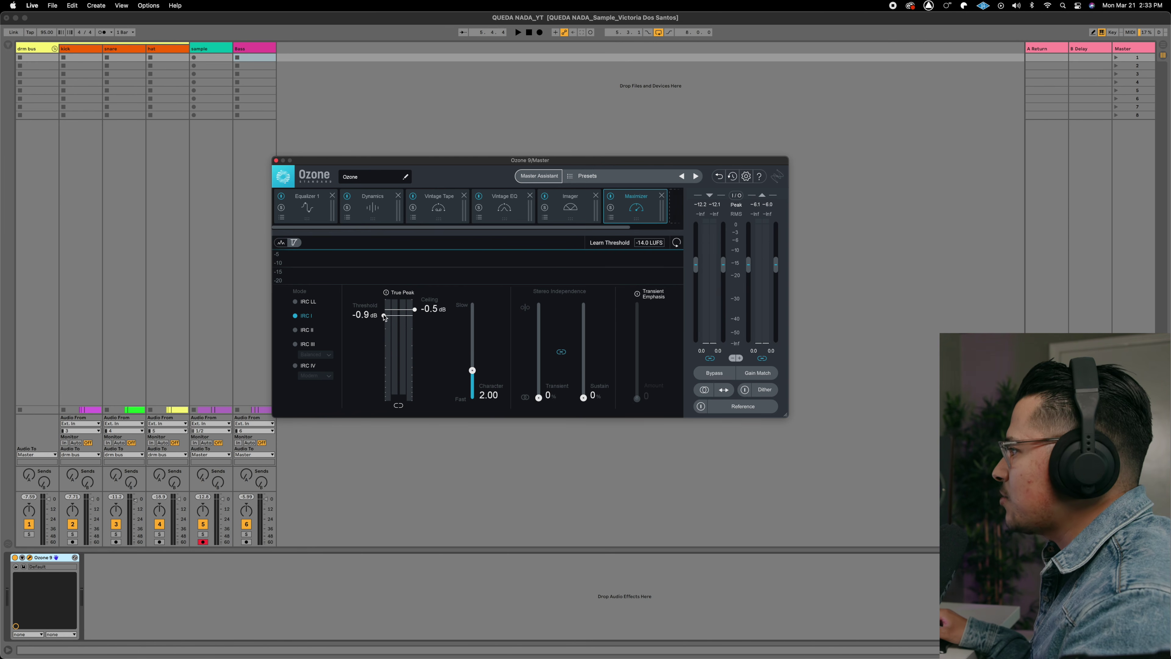
{"action": "left_click_drag", "start_coordinate": [385, 316], "coordinate": [385, 323]}
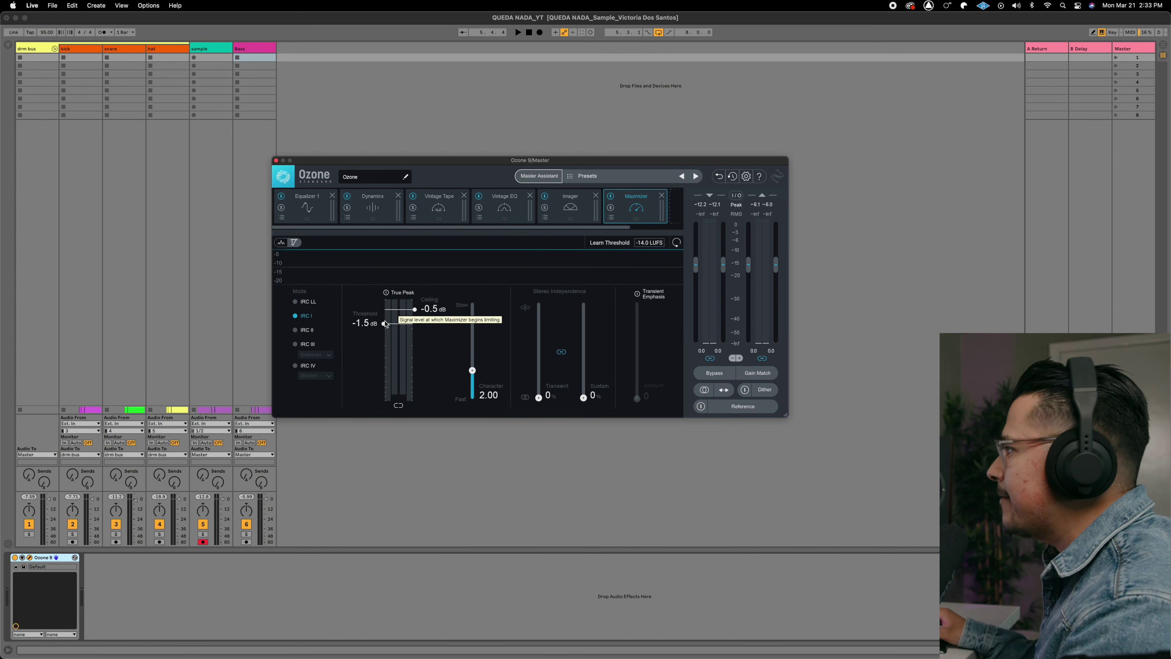
{"action": "key", "text": "space"}
{"action": "left_click_drag", "start_coordinate": [386, 325], "coordinate": [397, 386]}
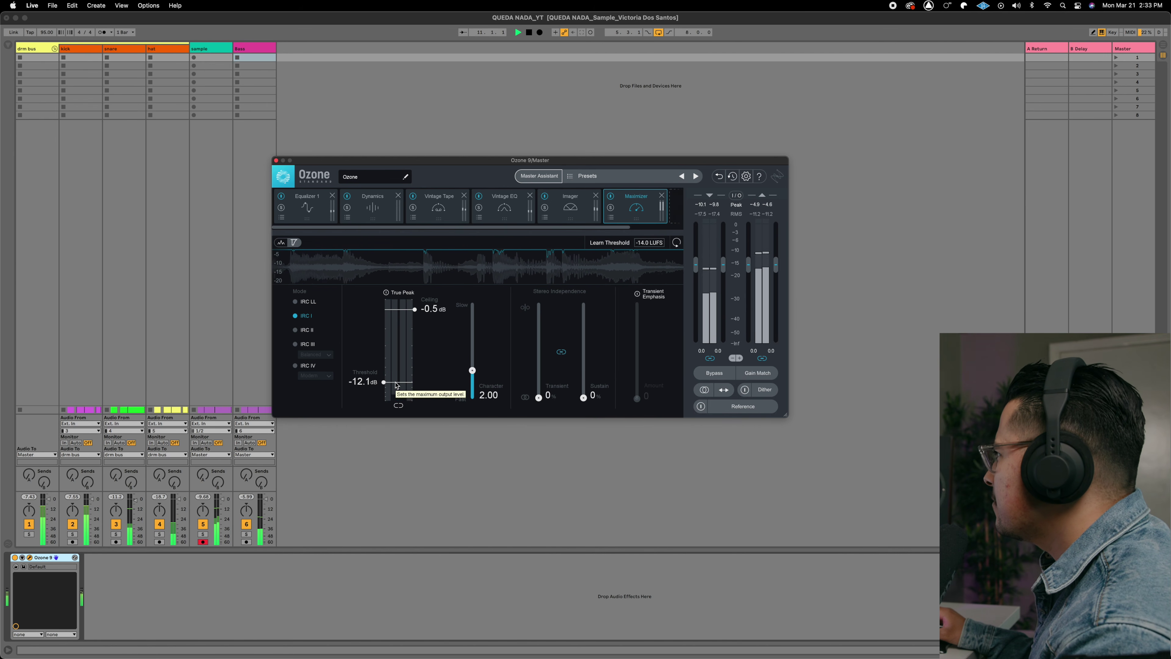
{"action": "left_click_drag", "start_coordinate": [397, 385], "coordinate": [397, 386]}
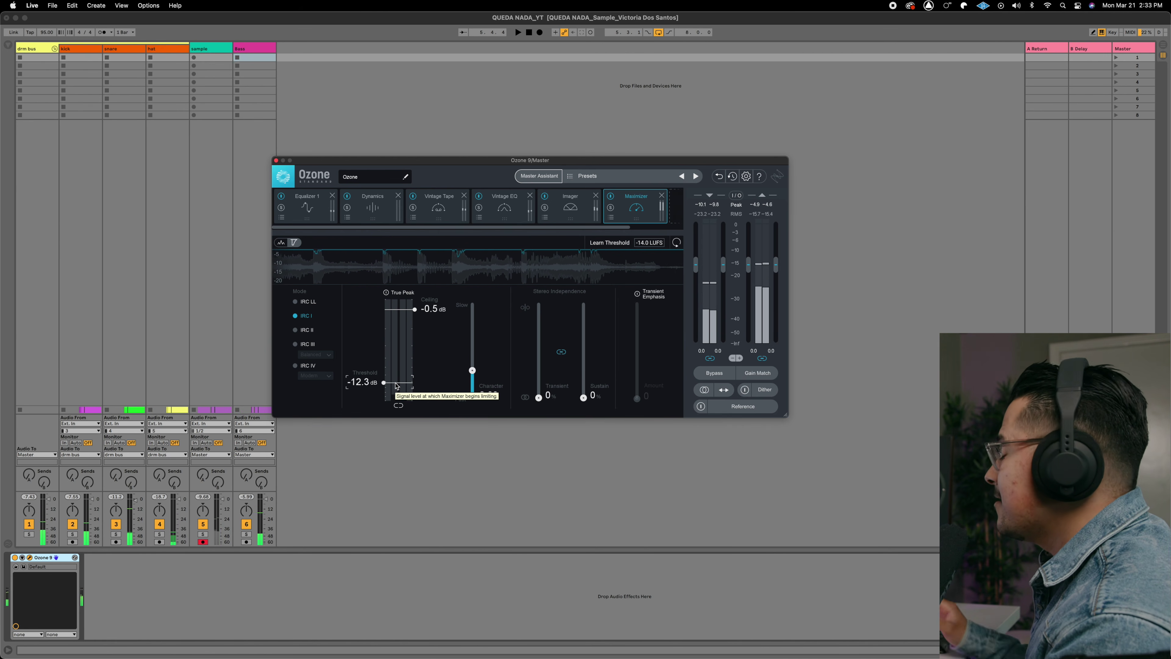
{"action": "key", "text": "space"}
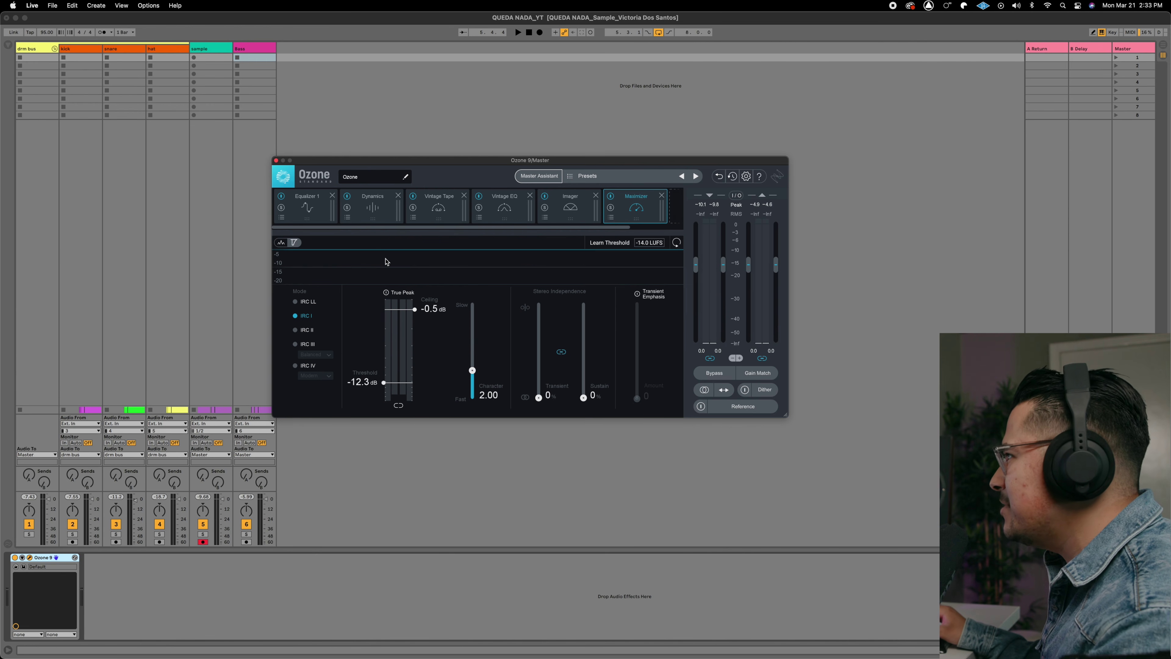
{"action": "key", "text": "space"}
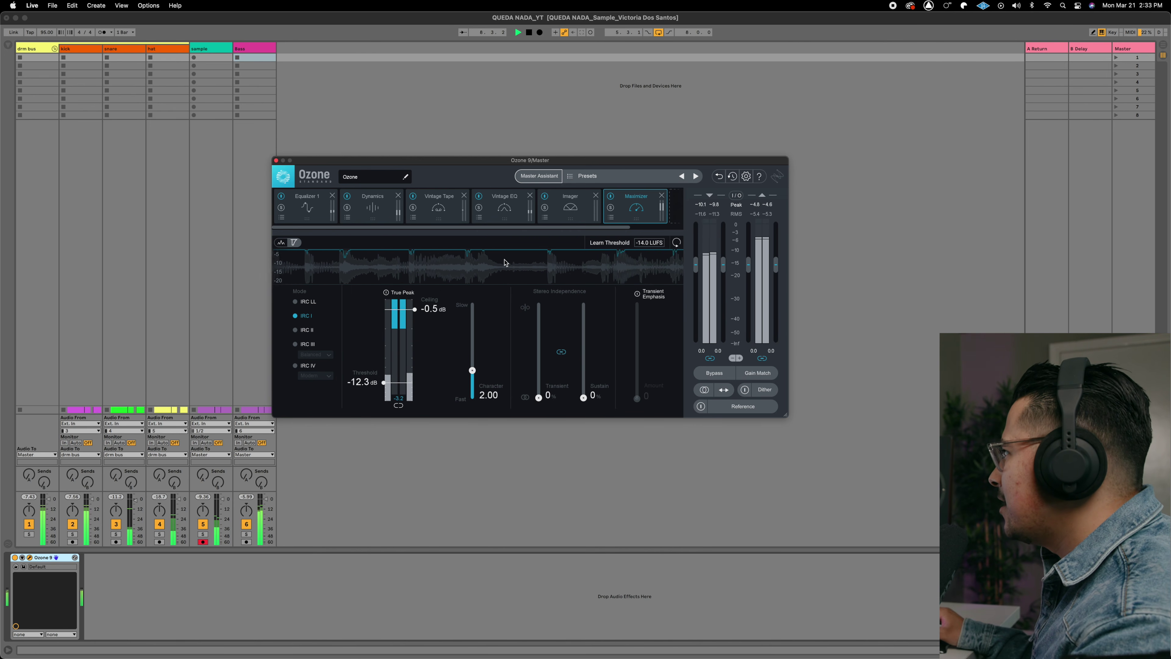
{"action": "key", "text": "space"}
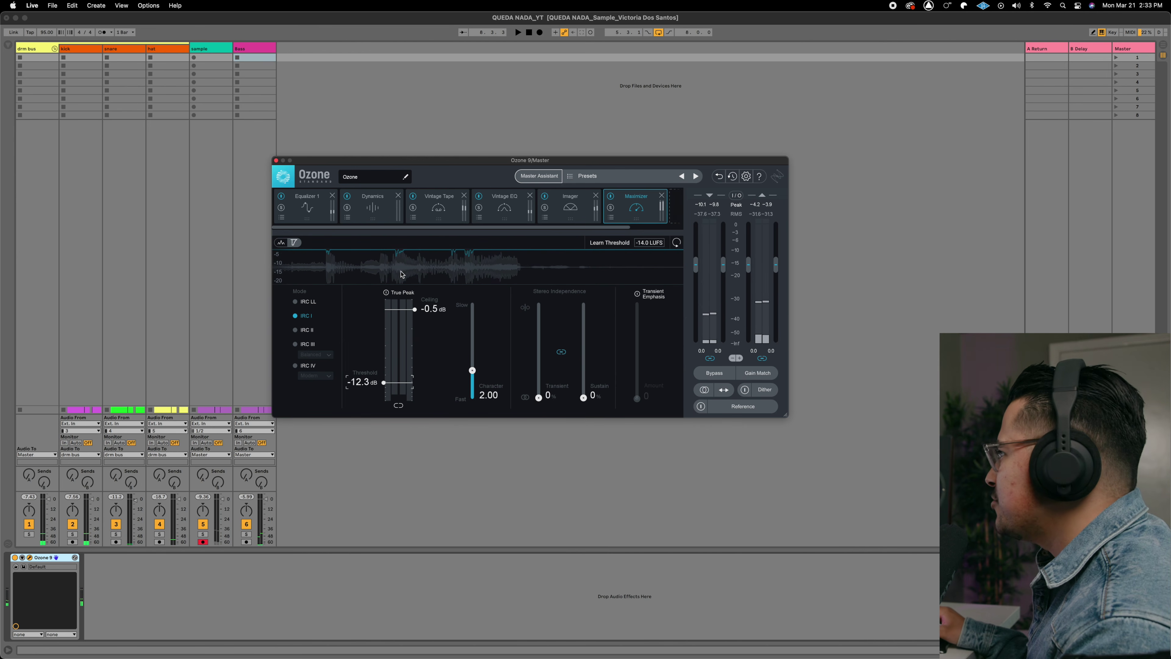